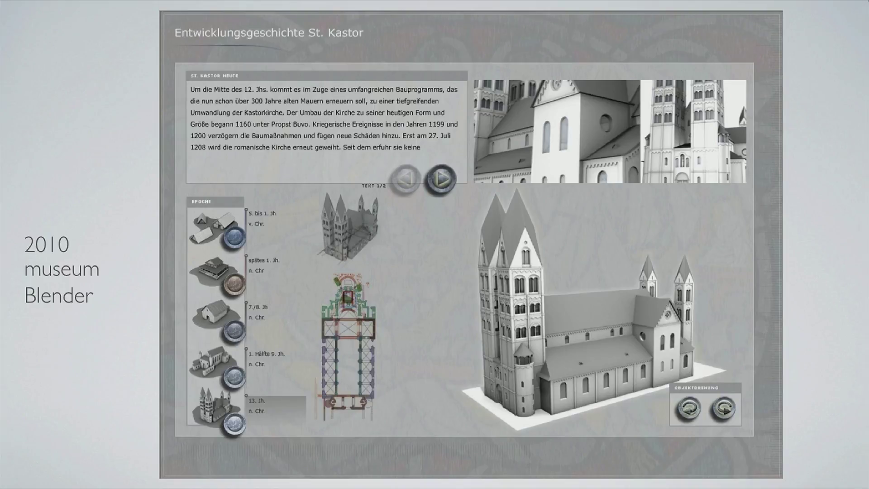
key(Right)
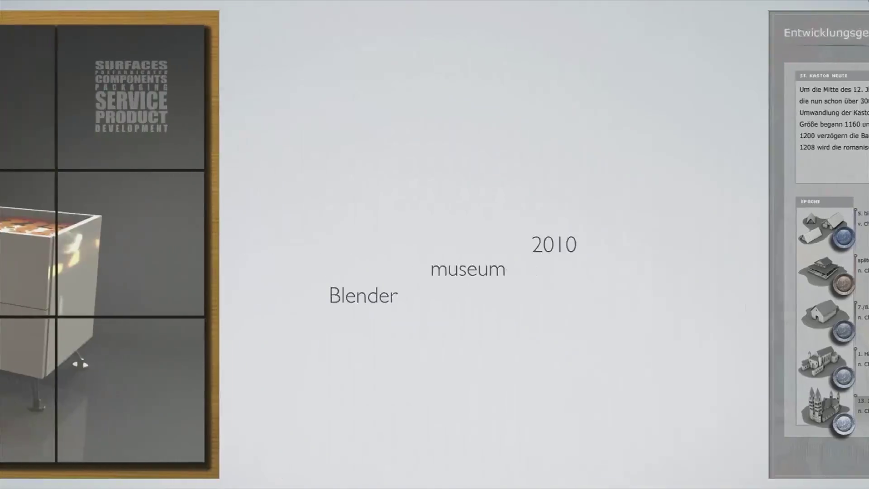
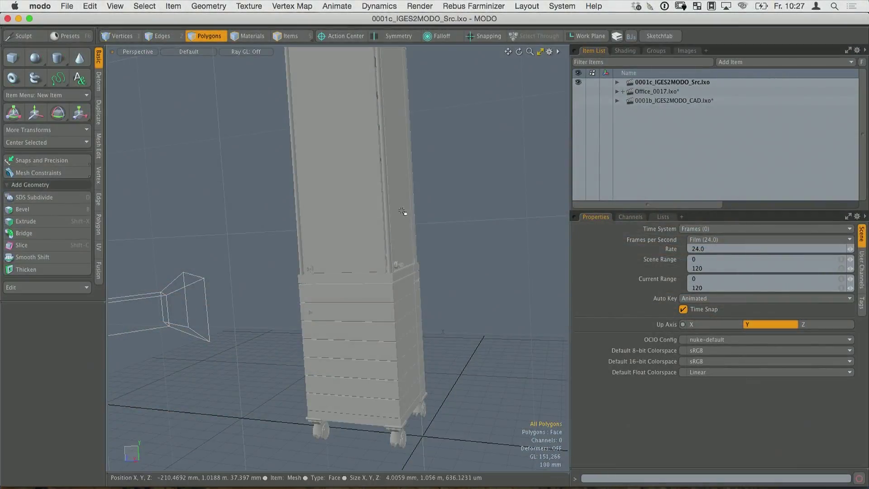
alt+drag(422, 207, 408, 196)
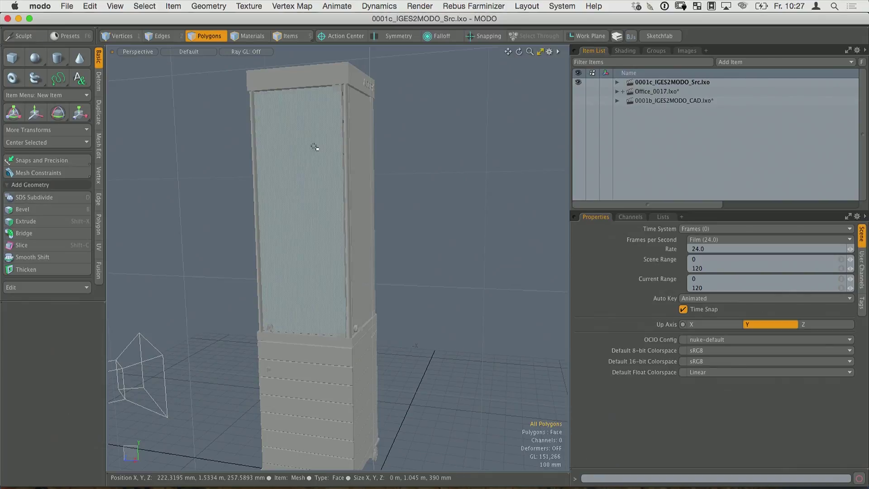
key(alt)
alt+drag(396, 329, 362, 351)
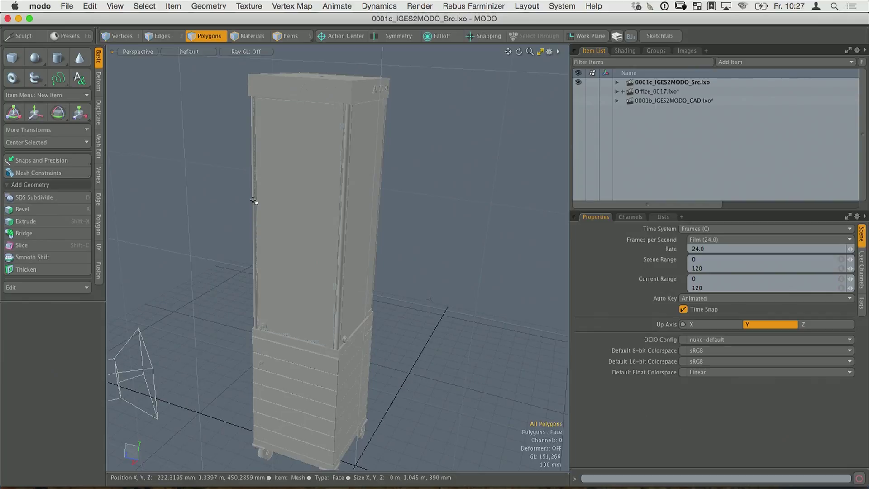
key(super+Tab)
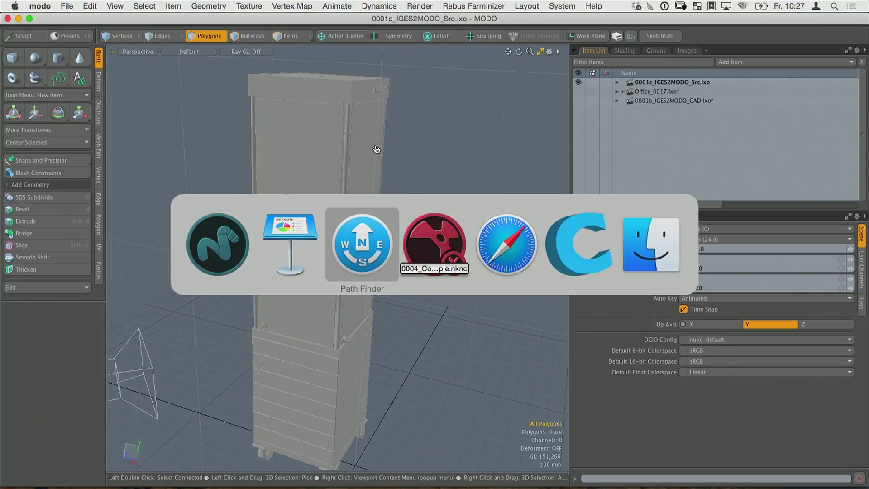
key(Escape)
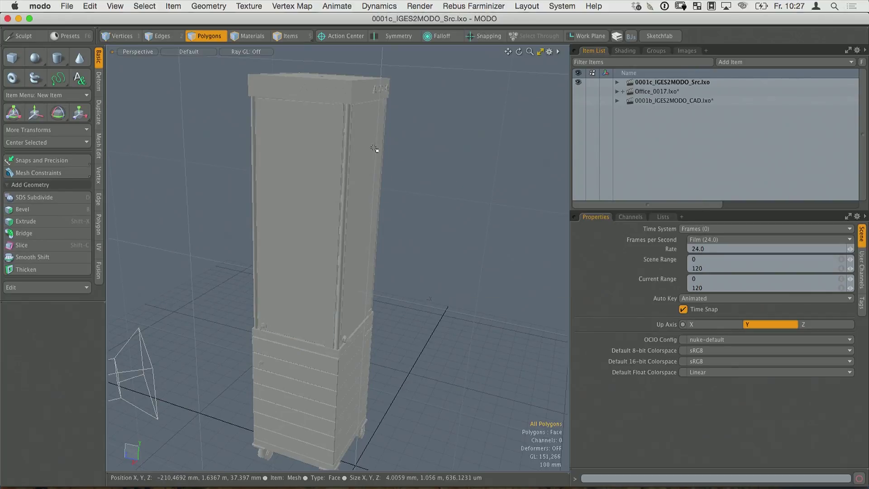
Open the 0000_MacBook.obj model from the Uebertage2015_Src folder, importing it with Centimeters as the file units.
click(68, 6)
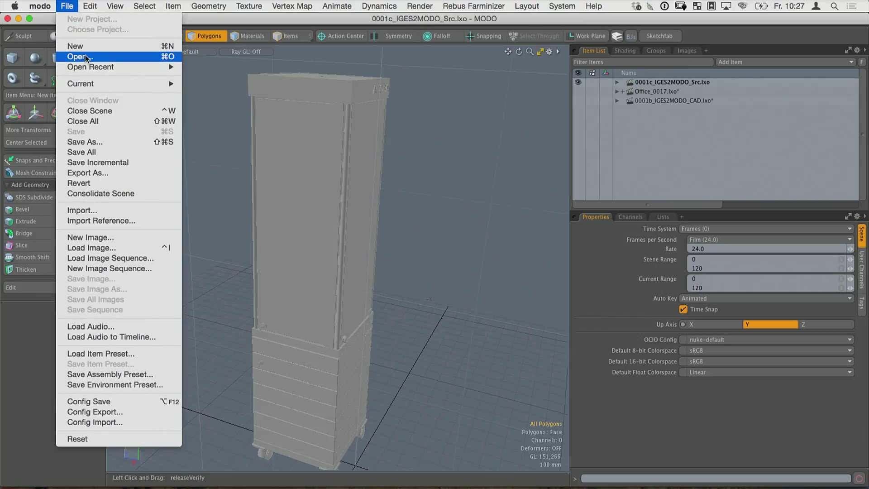
click(85, 56)
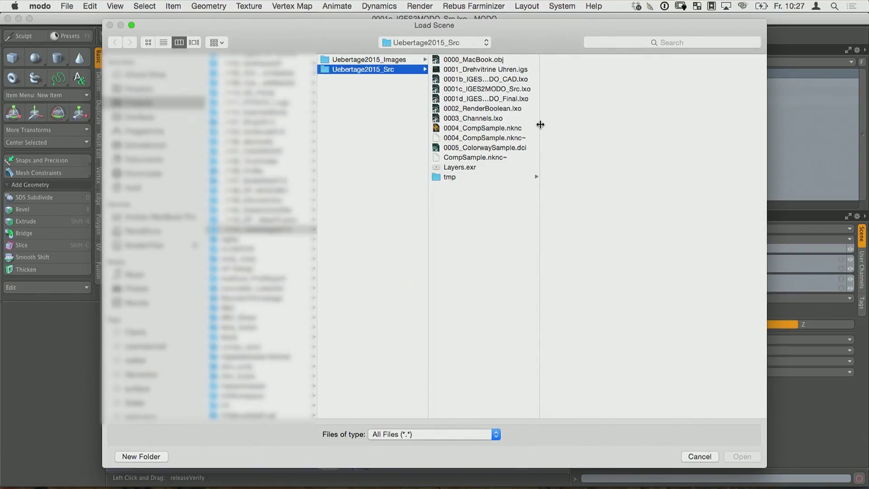
drag(540, 123, 557, 124)
click(499, 60)
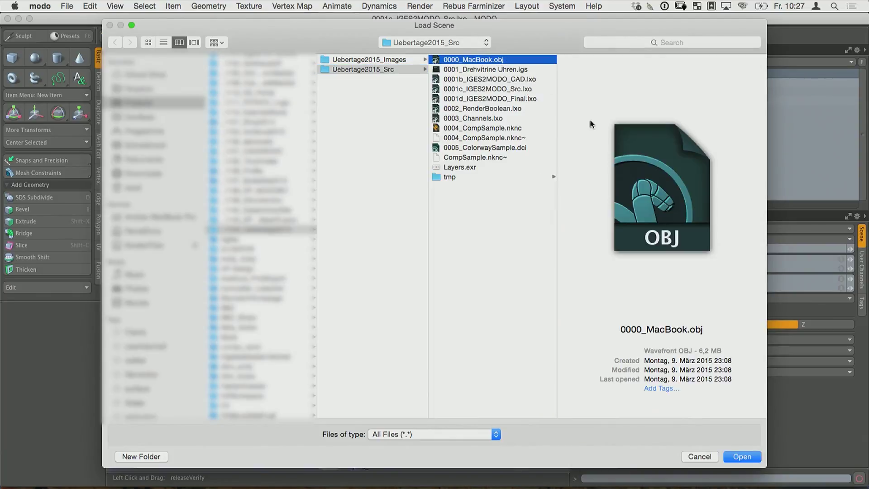
click(748, 457)
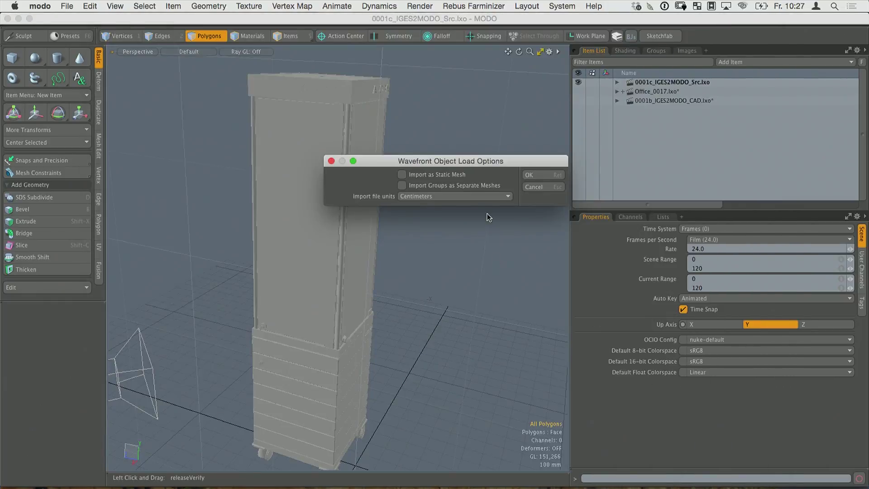
click(530, 175)
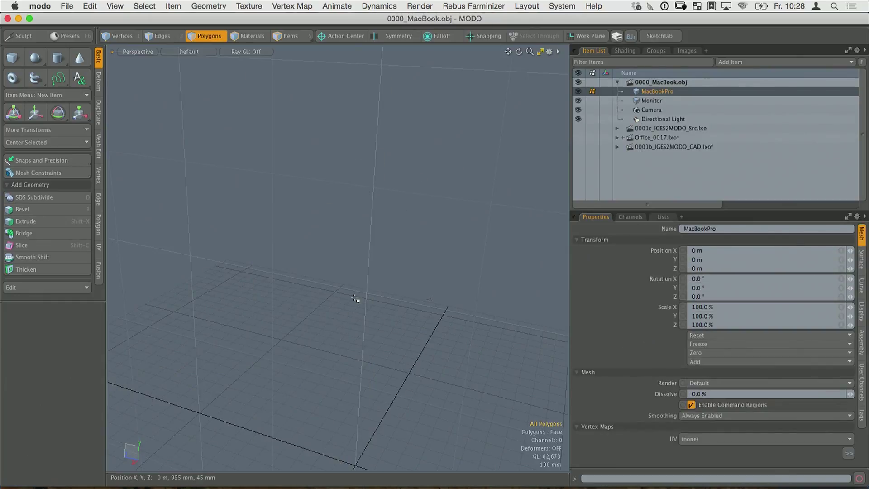
Show the laptop mesh's statistics with a wider count column and select all polygons that use the Aluminium material.
alt+drag(337, 225, 377, 338)
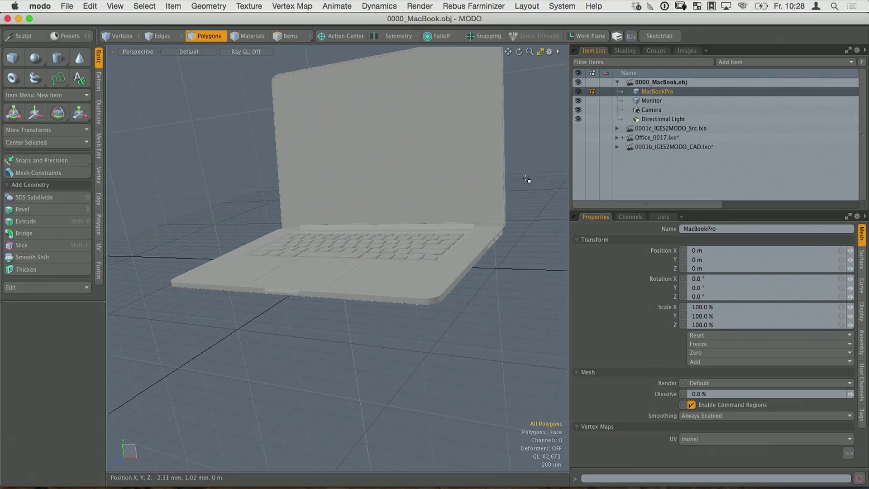
alt+drag(427, 287, 470, 298)
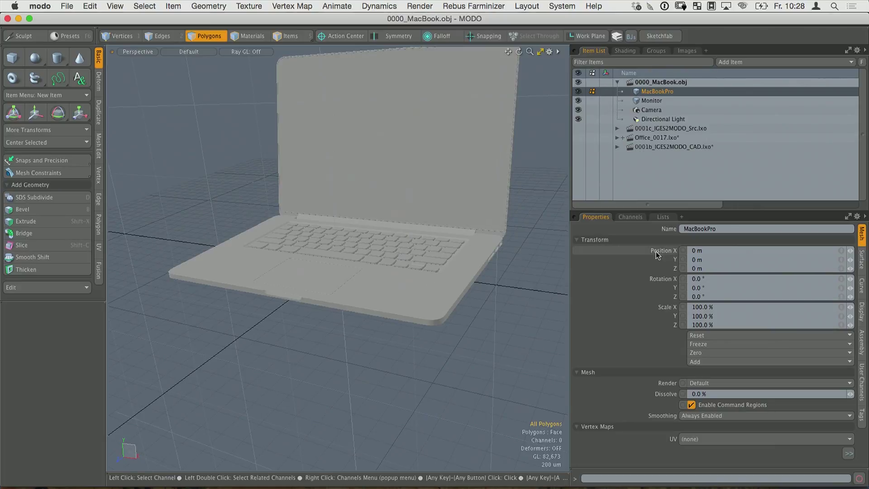
click(664, 217)
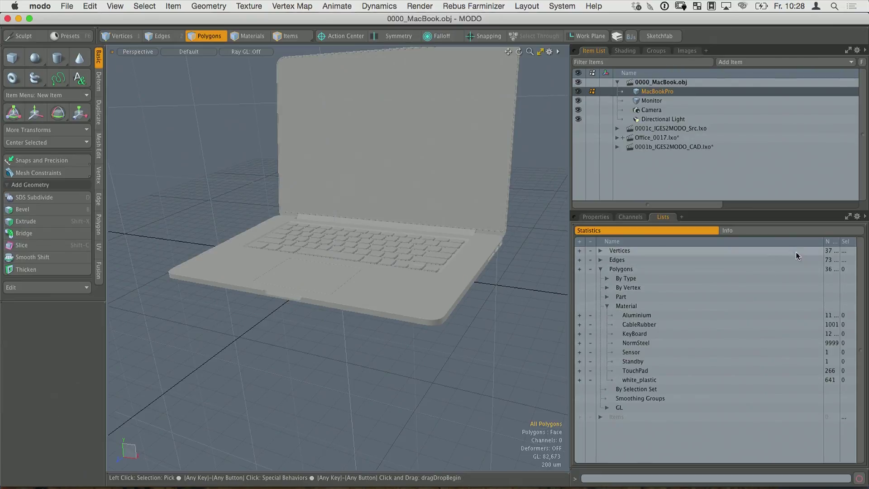
drag(823, 241, 750, 241)
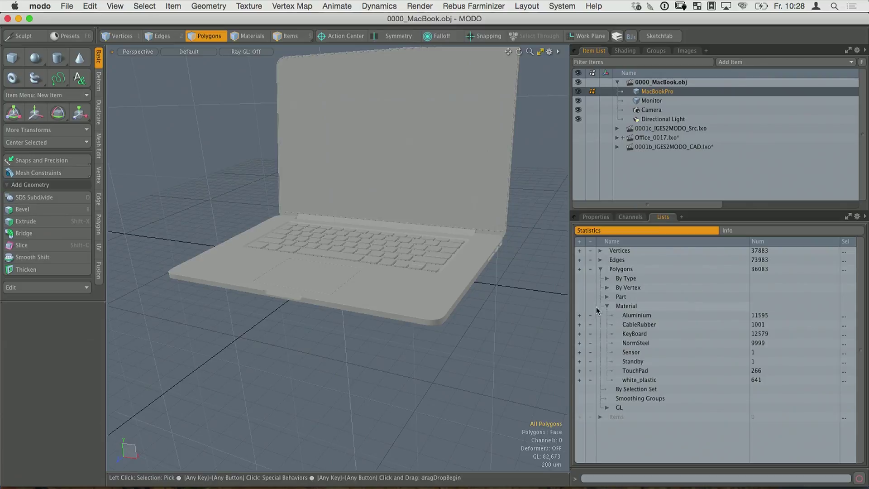
click(580, 316)
alt+drag(488, 287, 446, 312)
scroll(446, 311, up, 3)
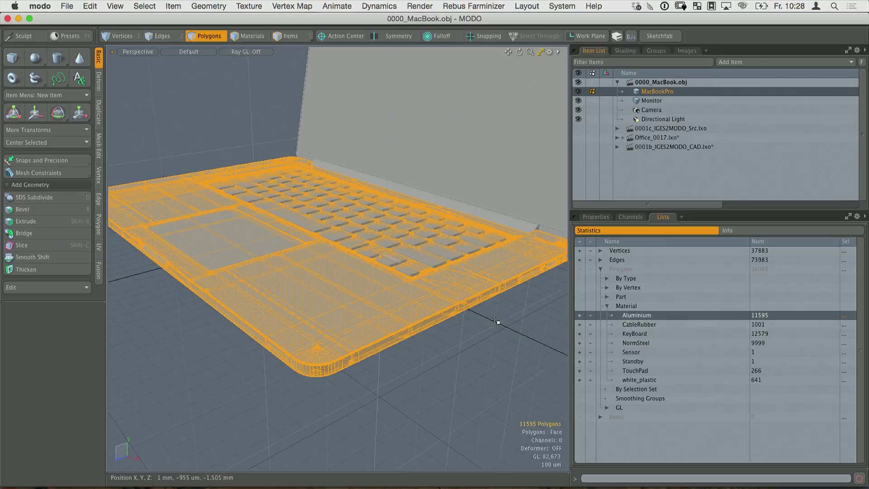
Bring up the material assignment for the selected Aluminium polygons, cancel it and close the MacBook scene.
key(m)
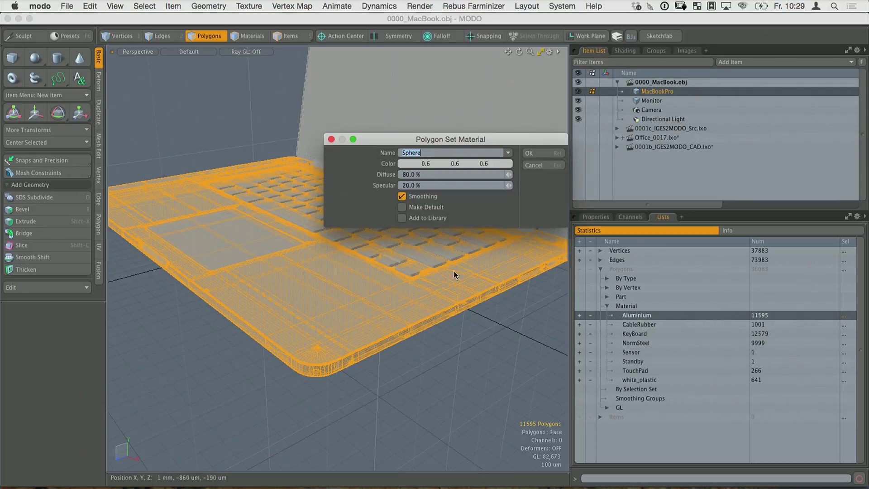
click(538, 166)
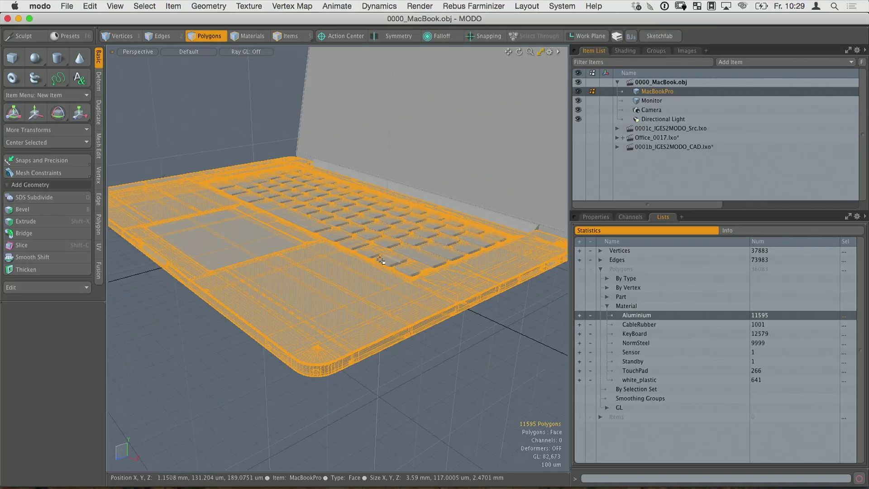
key(ctrl)
key(ctrl+w)
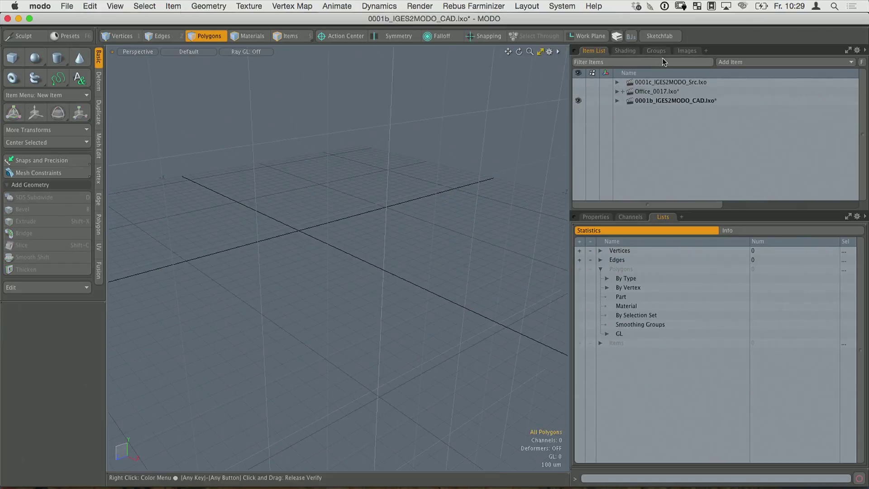
Open 0001_Drehvitrine Uhren.igs from the Uebertage2015_Src folder to bring up its CAD loader options.
click(74, 9)
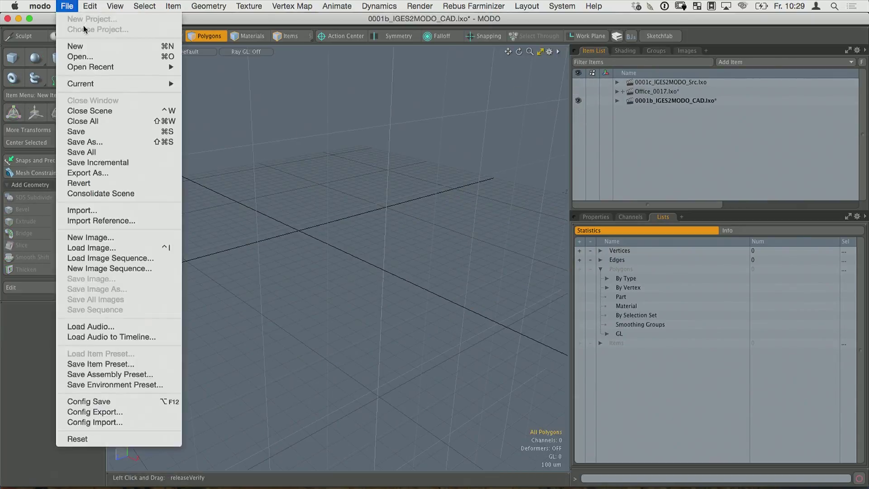
click(88, 58)
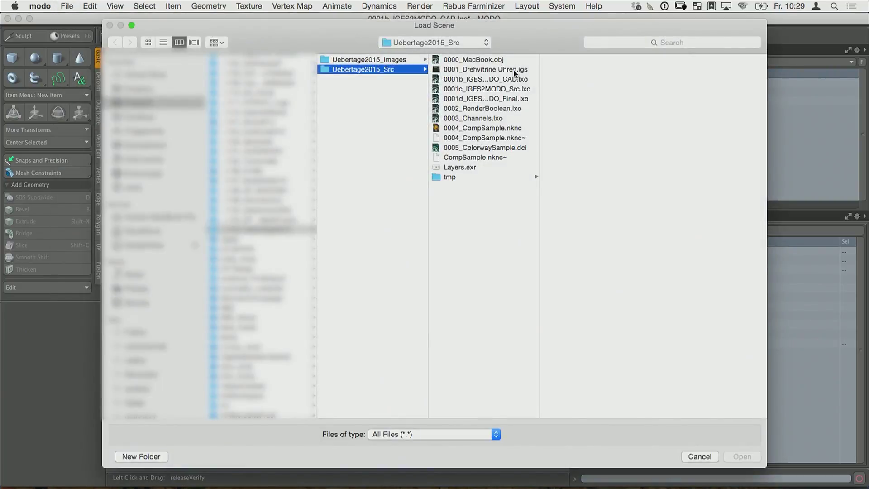
click(514, 70)
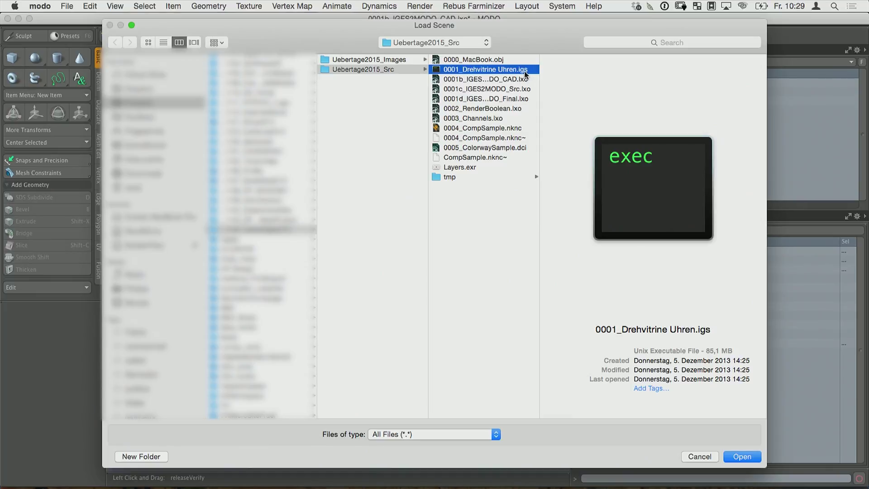
drag(541, 74, 547, 74)
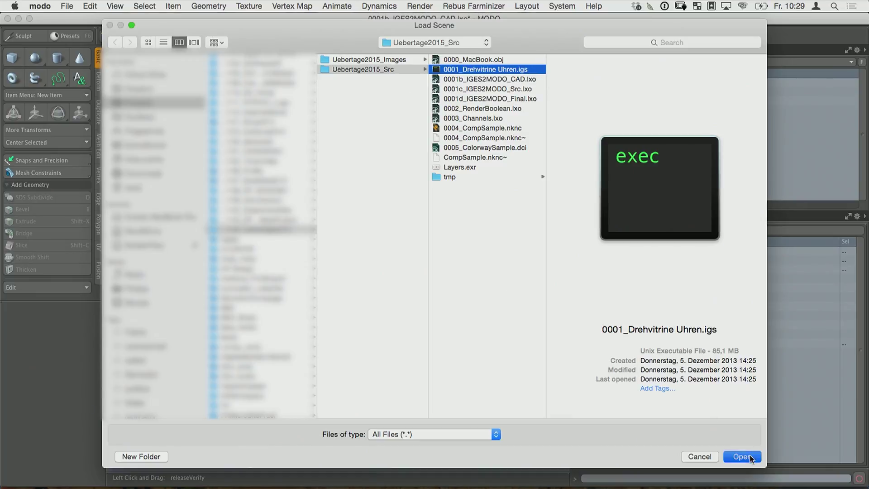
key(Return)
Switch the CAD loader's output item to Mesh and back to CAD Item, and cancel the import.
drag(409, 80, 315, 83)
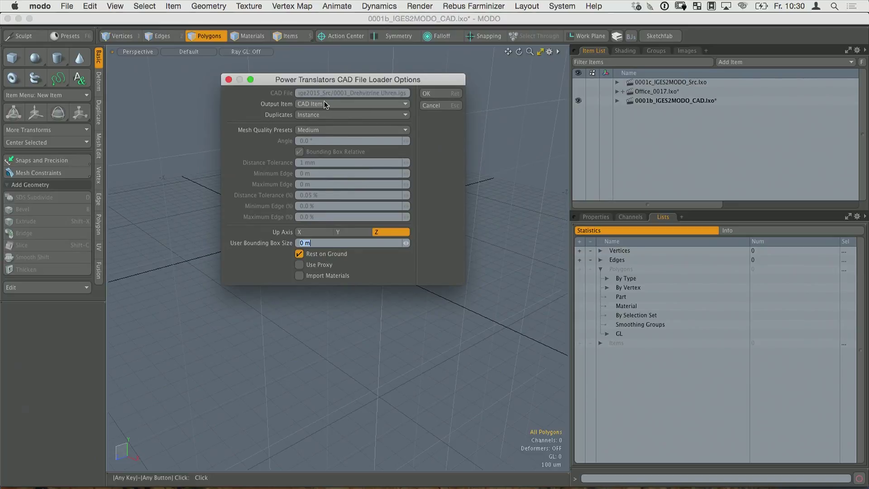
click(326, 103)
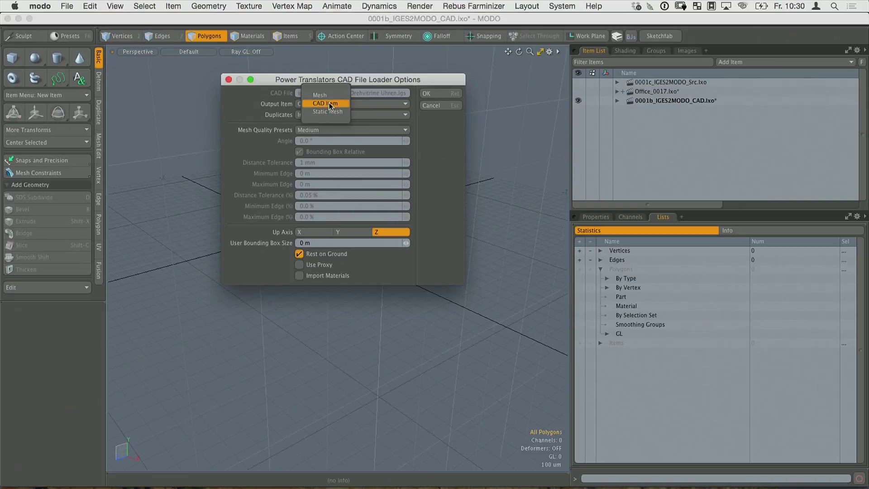
click(330, 95)
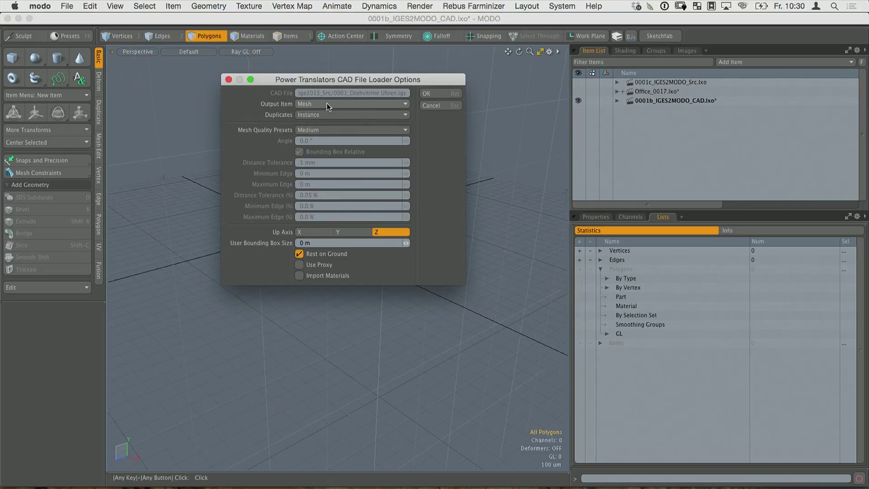
click(324, 103)
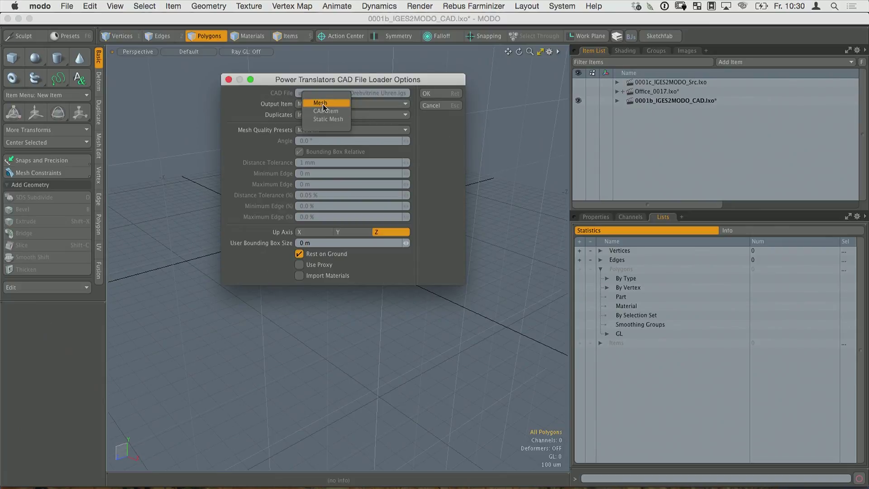
click(329, 110)
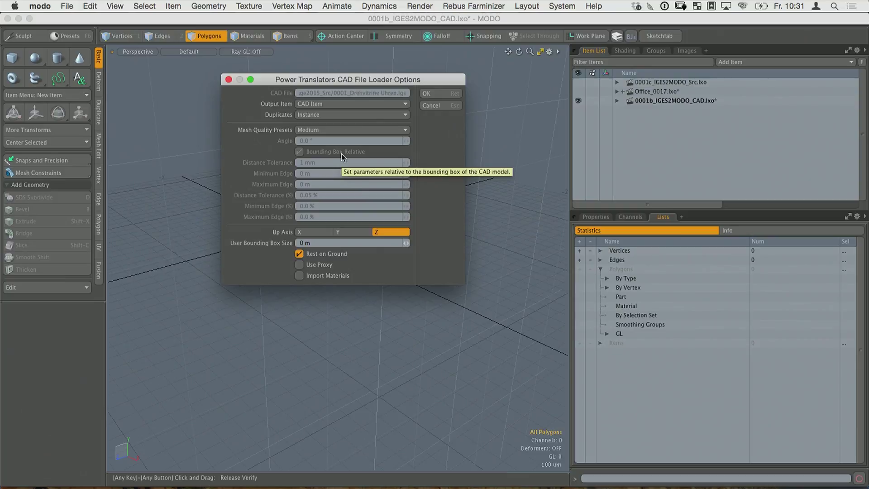
click(438, 104)
click(534, 177)
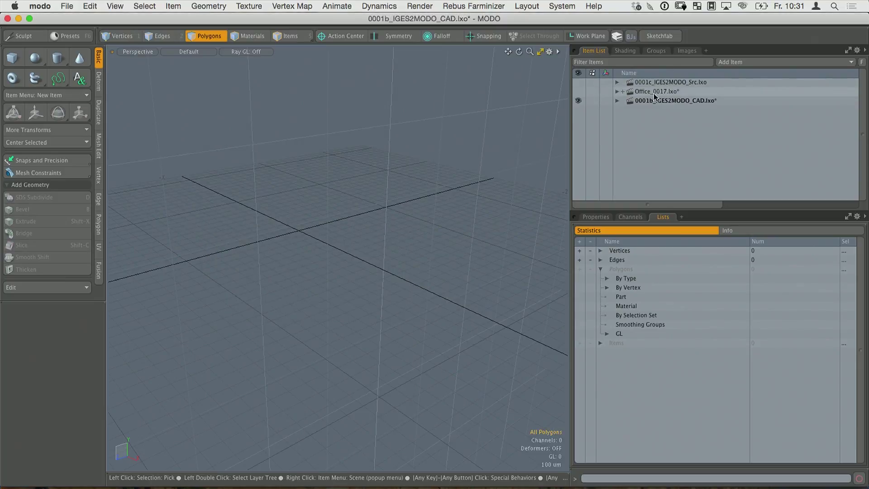
Expand the 0001b_IGES2MODO_CAD.lxo scene and select the display cabinet's CADItem in item selection mode.
click(688, 100)
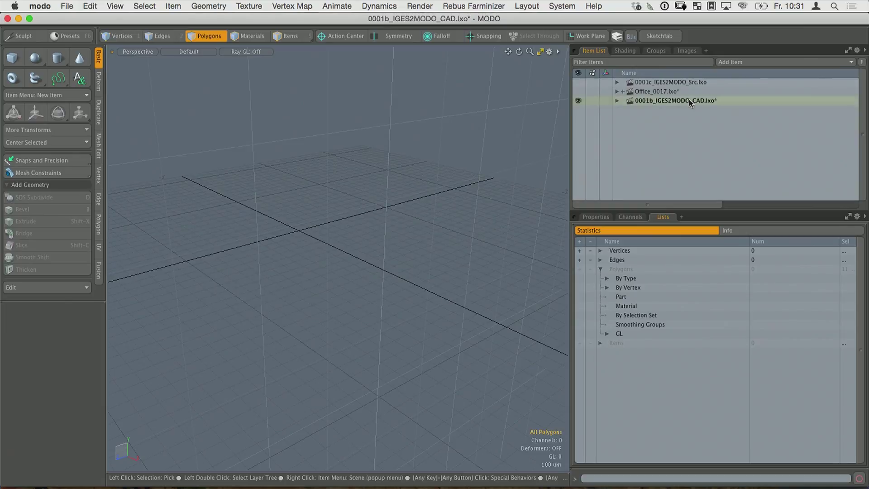
click(617, 101)
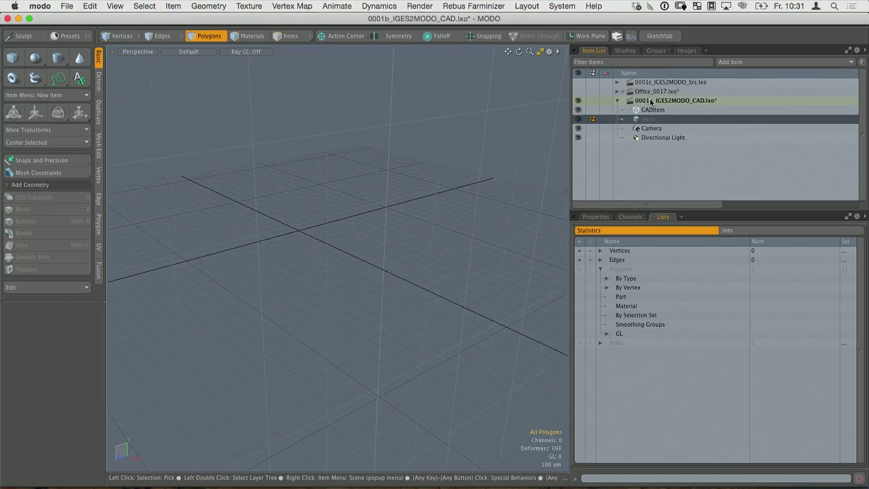
alt+drag(431, 220, 334, 199)
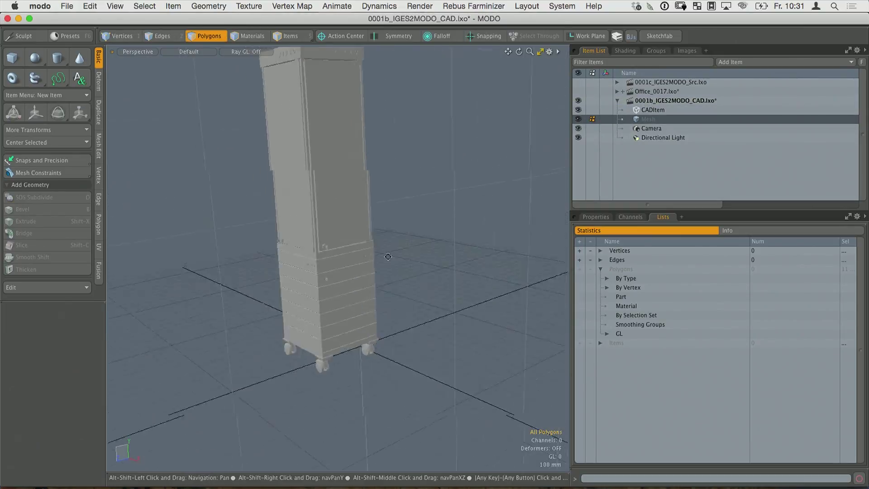
alt+drag(400, 274, 421, 272)
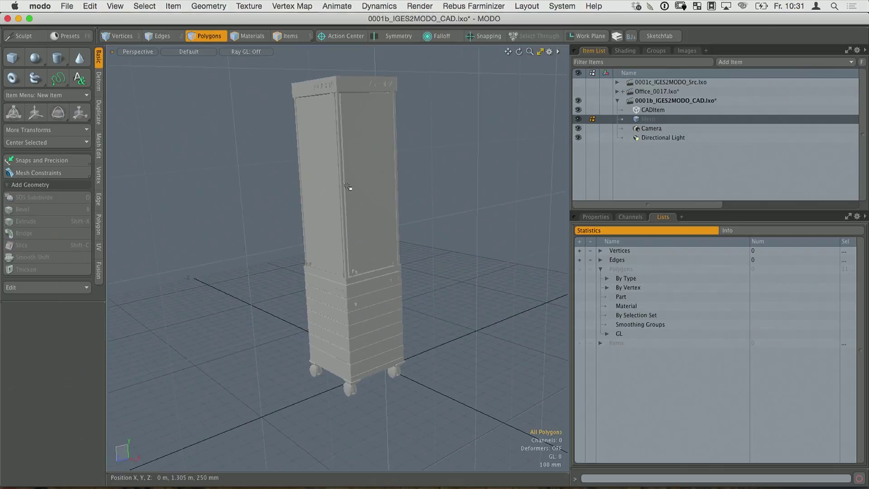
click(278, 38)
click(335, 93)
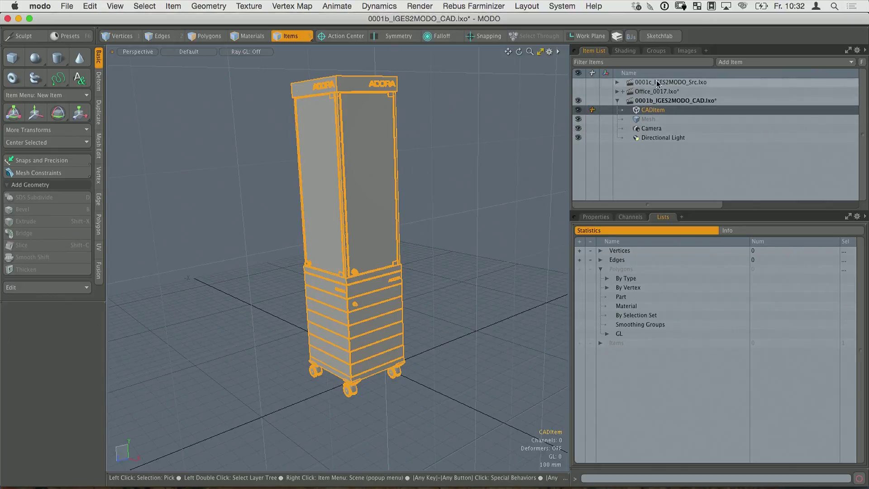
Make 0001c_IGES2MODO_Src.lxo the active scene and view its display cabinet mesh from a lower angle.
click(671, 84)
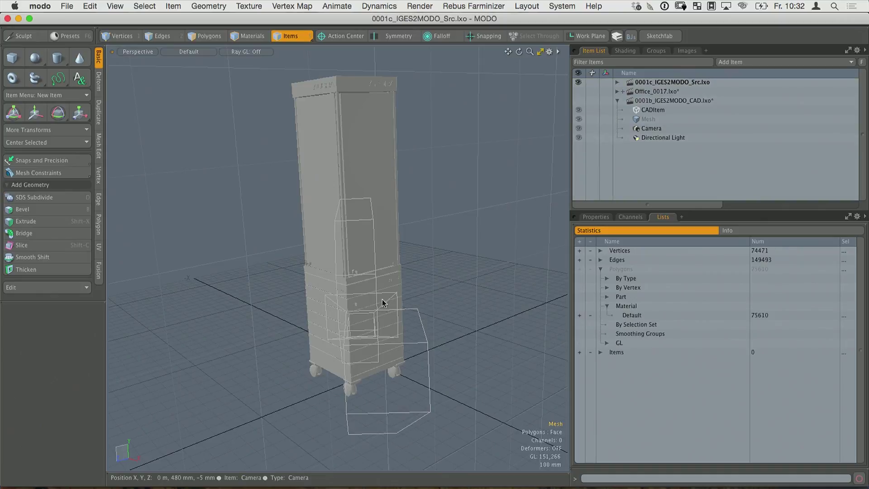
key(alt)
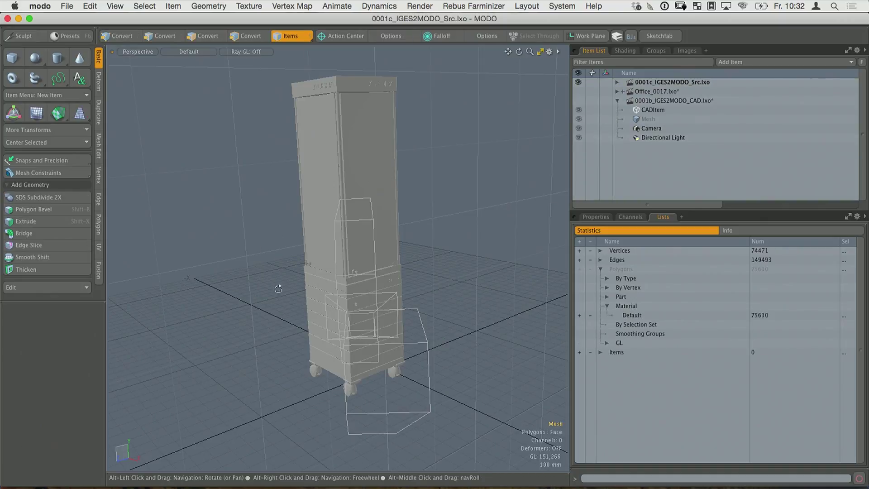
click(271, 290)
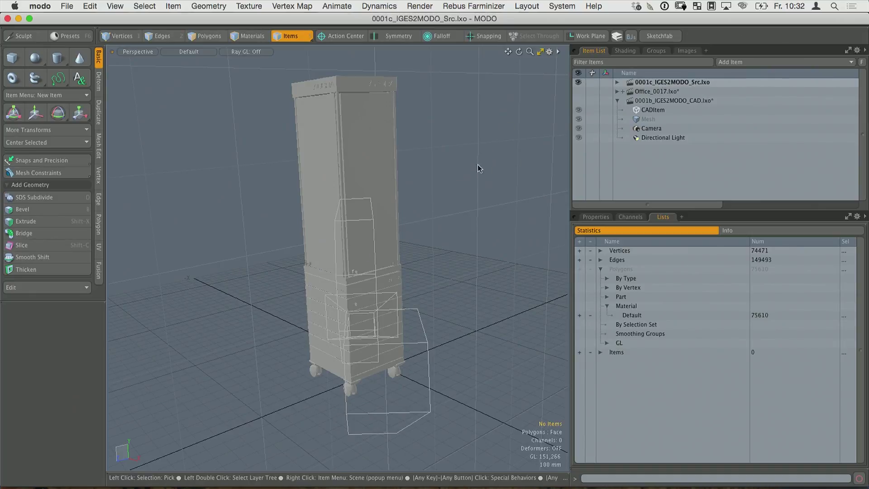
click(629, 82)
key(alt)
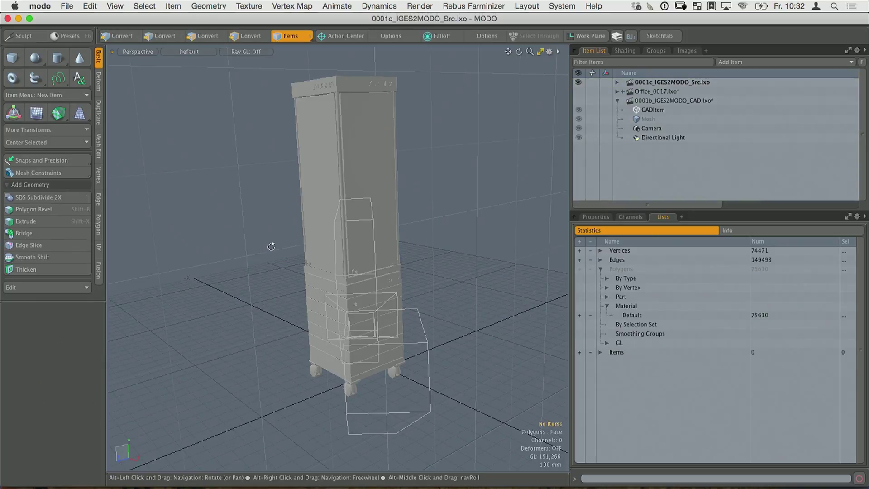
alt+drag(282, 222, 421, 163)
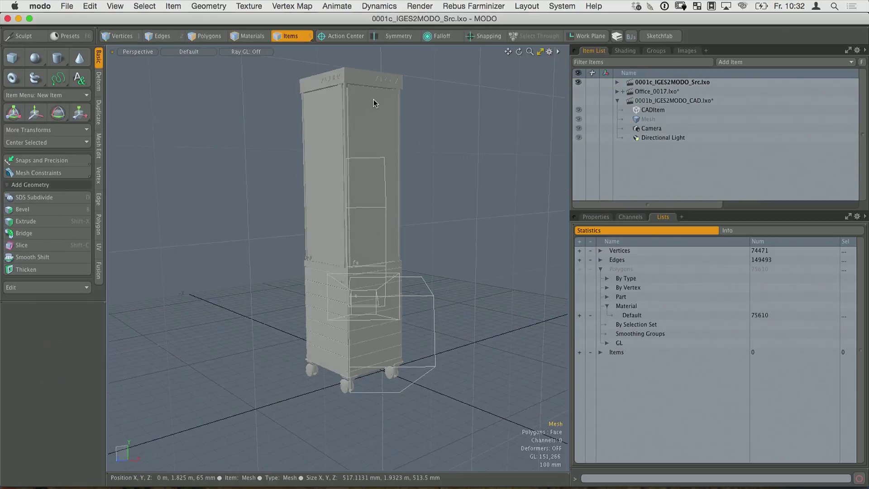
Look briefly at the Office_0017.lxo scene, return to 0001c_IGES2MODO_Src.lxo and examine the cabinet mesh from its other sides.
click(654, 92)
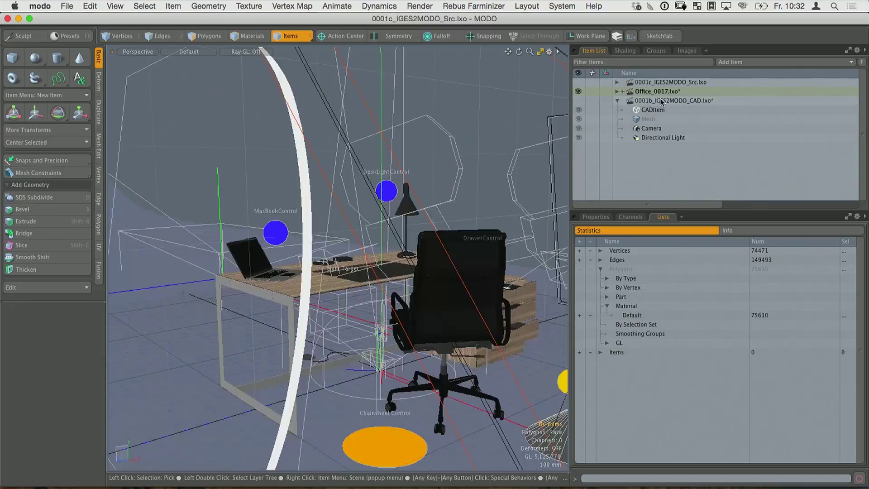
click(659, 83)
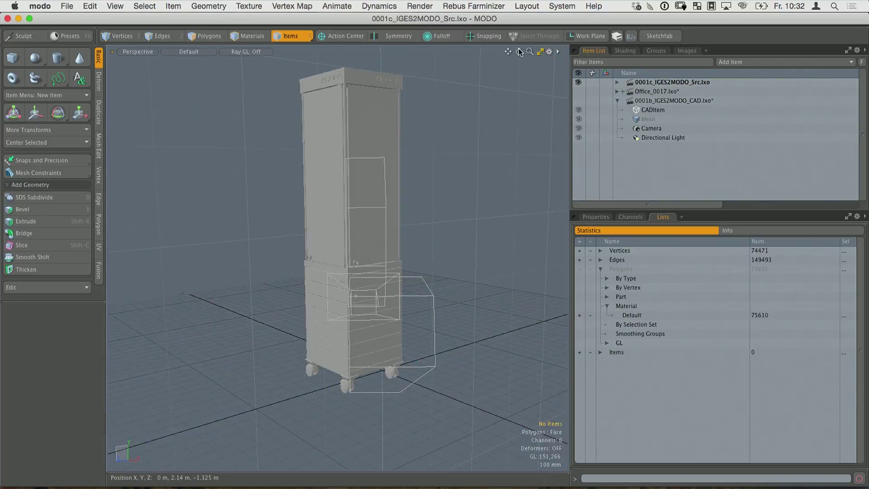
drag(519, 52, 323, 227)
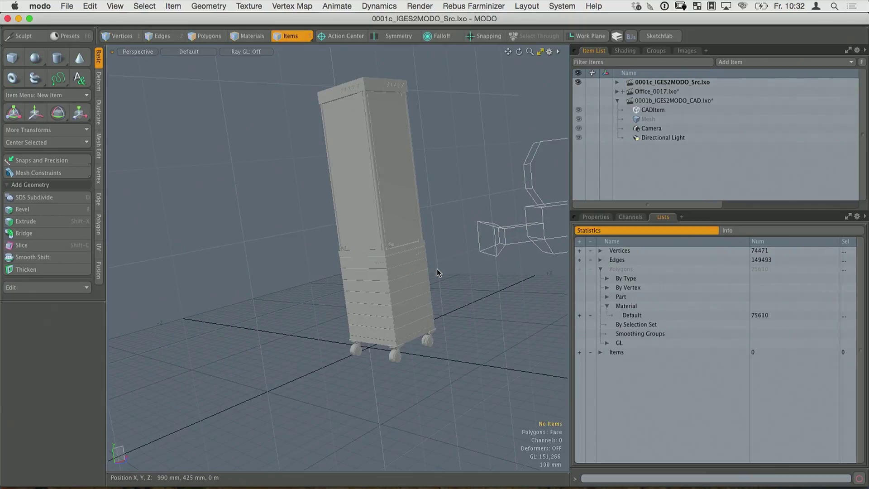
key(alt)
alt+drag(408, 265, 395, 271)
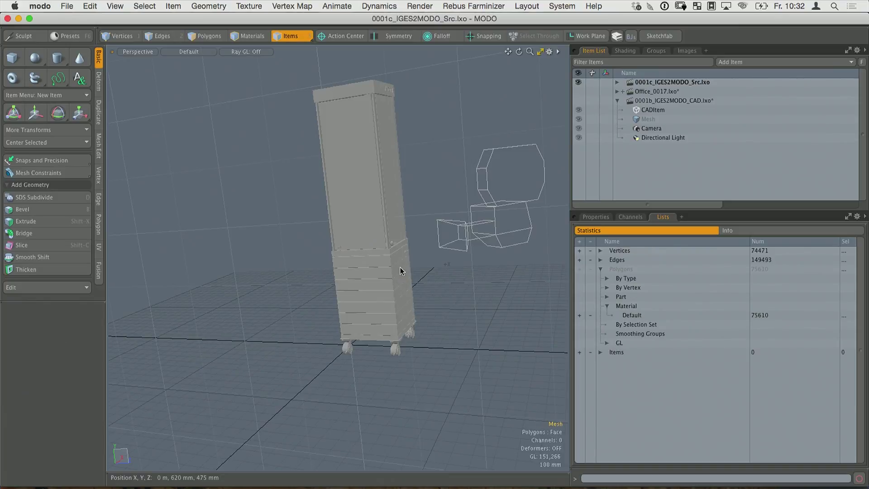
mouse_move(387, 273)
alt+shift+mouse_down()
mouse_move(426, 250)
mouse_move(421, 265)
mouse_move(380, 282)
alt+shift+mouse_up()
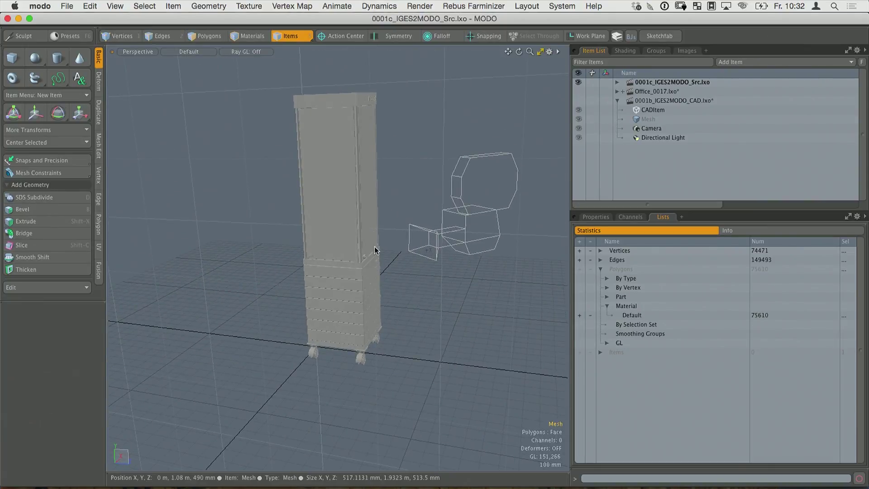
alt+drag(371, 272, 360, 266)
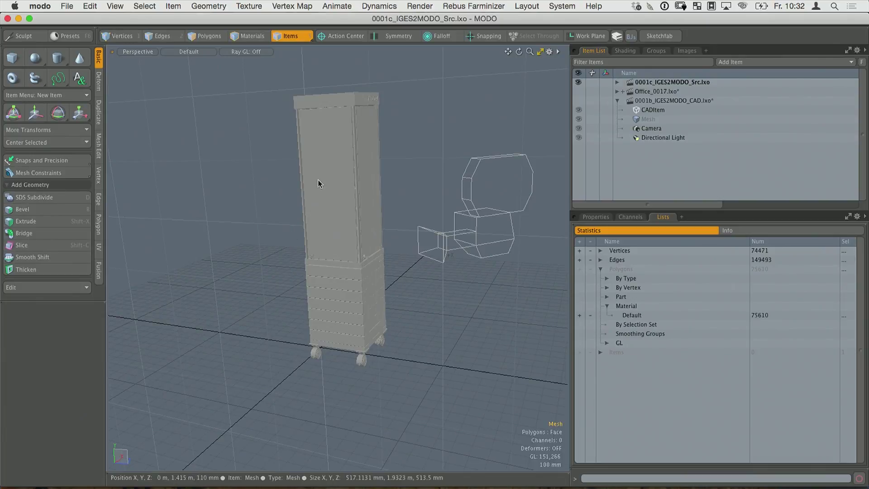
Switch to the Render layout, start the preview render and frame the lower display section of the cabinet in the 3D view.
key(ctrl+Tab)
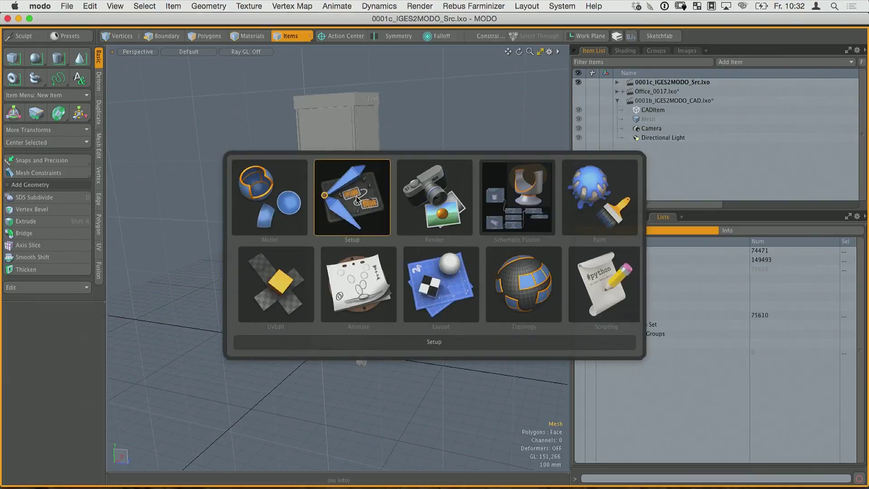
click(448, 192)
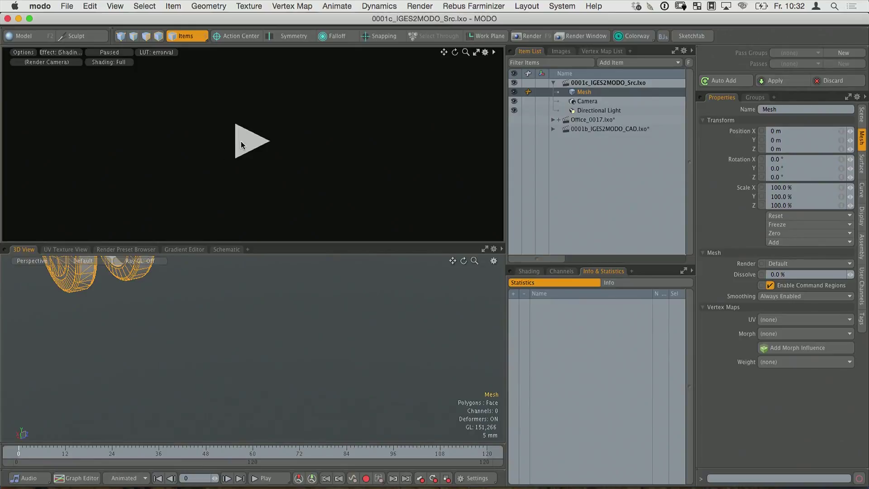
click(241, 145)
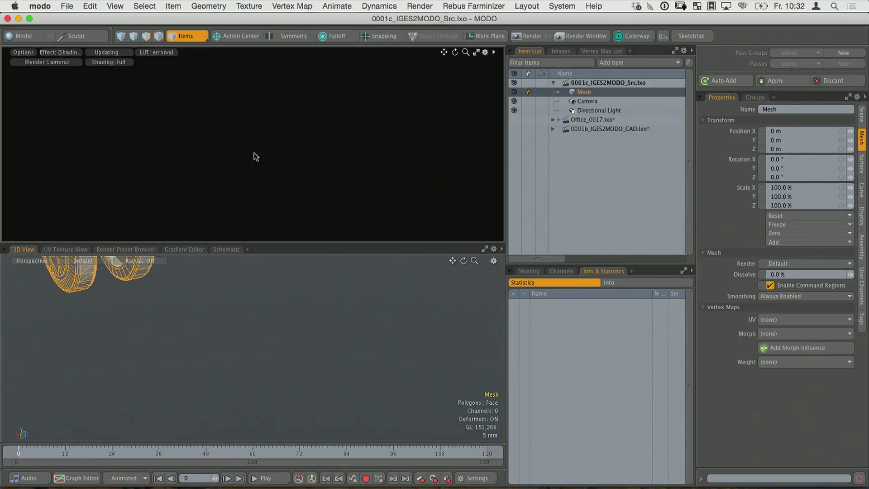
ctrl+alt+drag(225, 299, 309, 338)
key(shift+a)
scroll(301, 326, up, 5)
scroll(309, 338, up, 3)
Angle the preview's render camera up at the cabinet corner with the ADORA lettering for a close-up.
ctrl+alt+drag(211, 144, 228, 142)
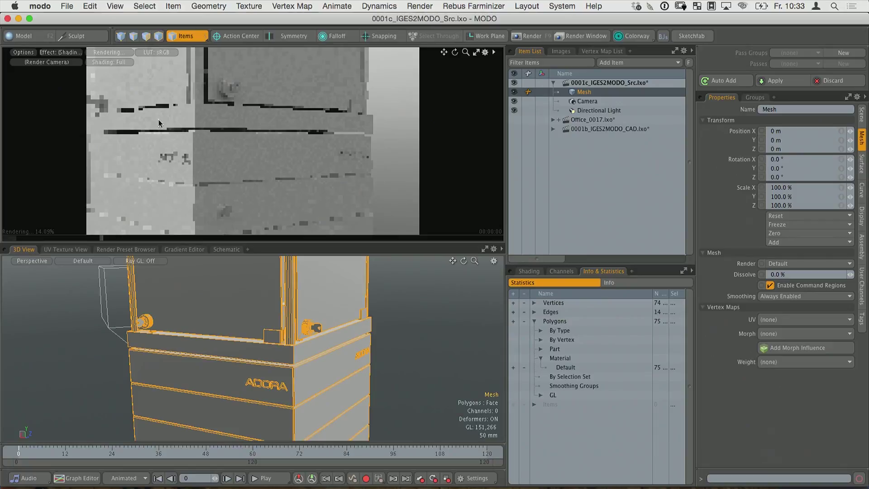
click(215, 128)
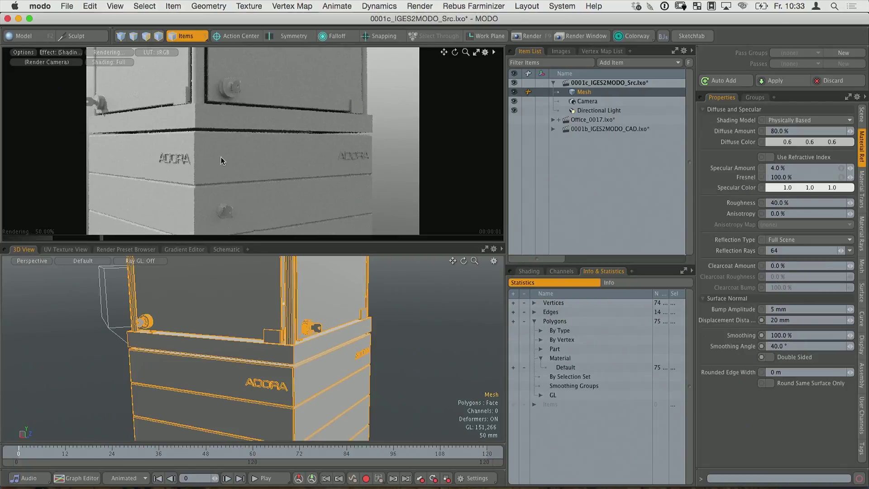
click(179, 158)
alt+drag(184, 172, 211, 132)
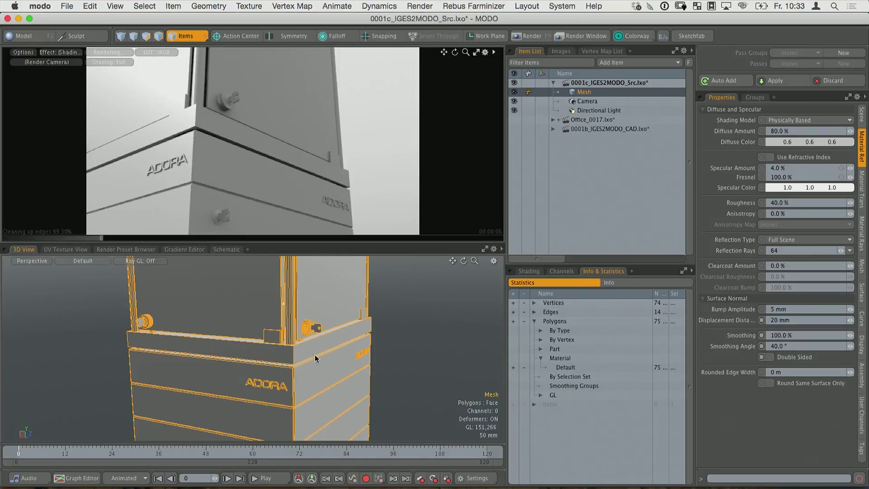
alt+drag(309, 371, 319, 364)
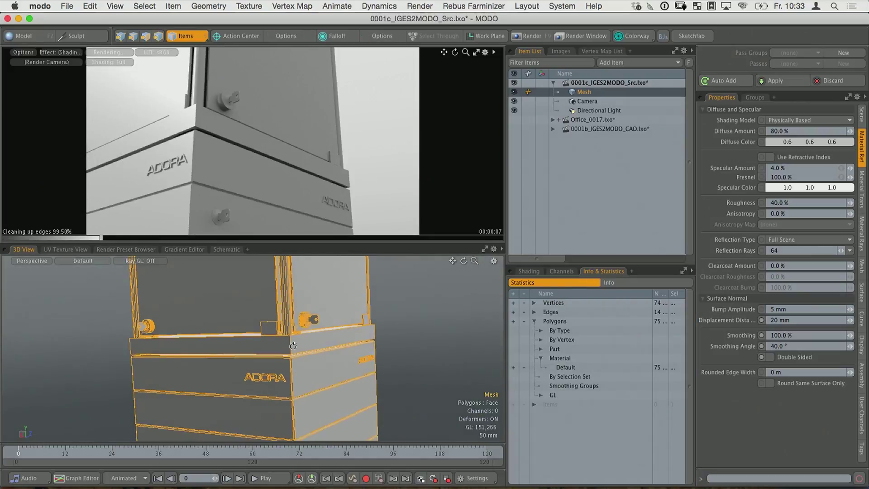
Show the Shader Tree and assign a new white material named DefaultMat to the whole cabinet mesh.
click(531, 272)
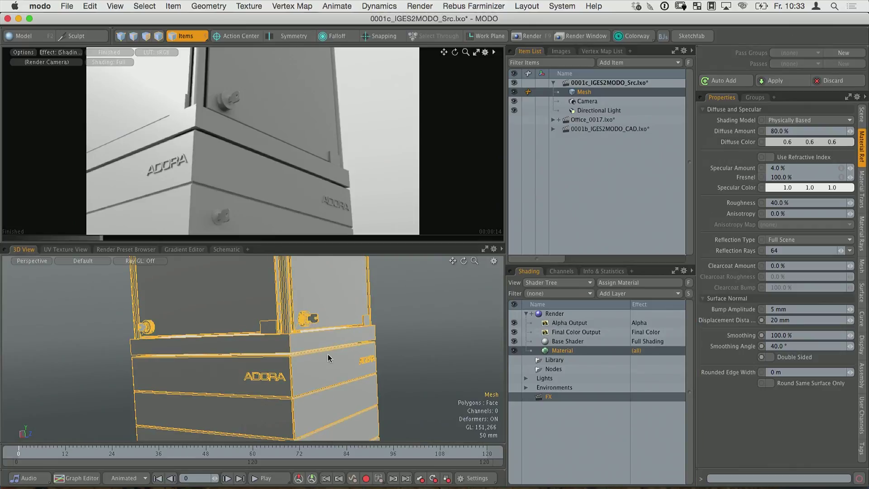
key(m)
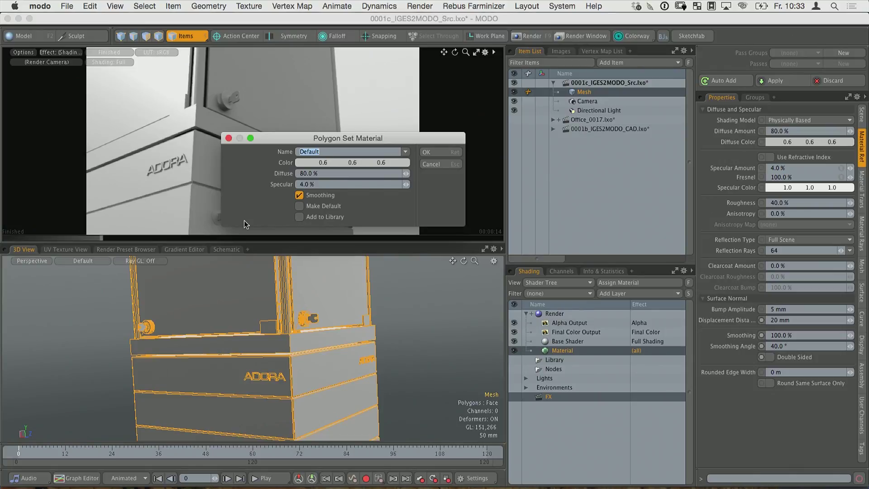
text(DefaultMat)
key(Tab)
text(0)
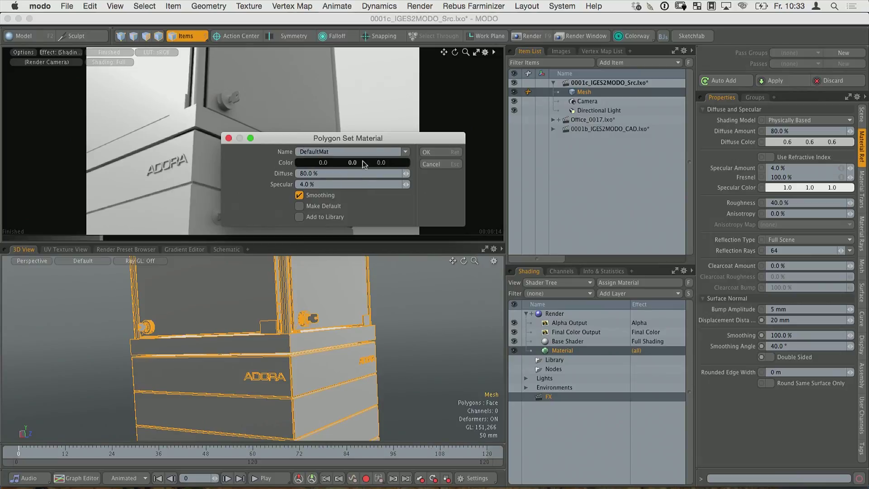
click(432, 152)
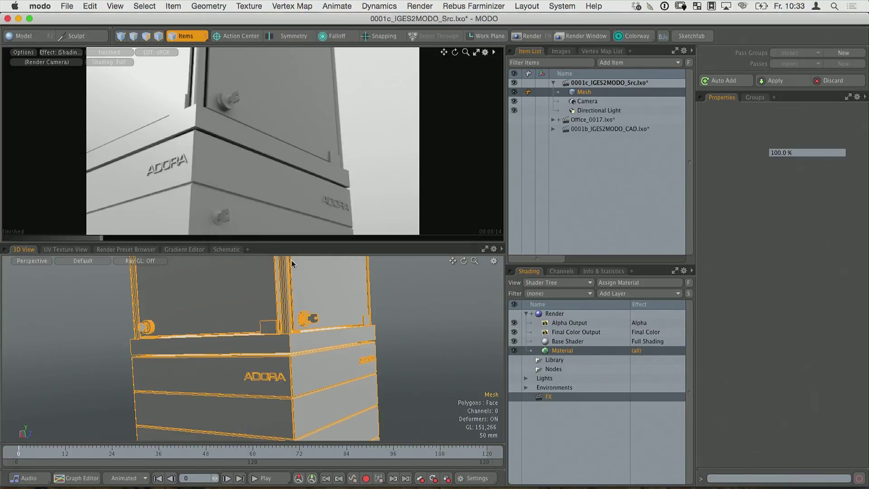
Select the polygons of the glass panes around the cabinet's display section and assign them a new material named glass.
alt+drag(297, 325, 315, 308)
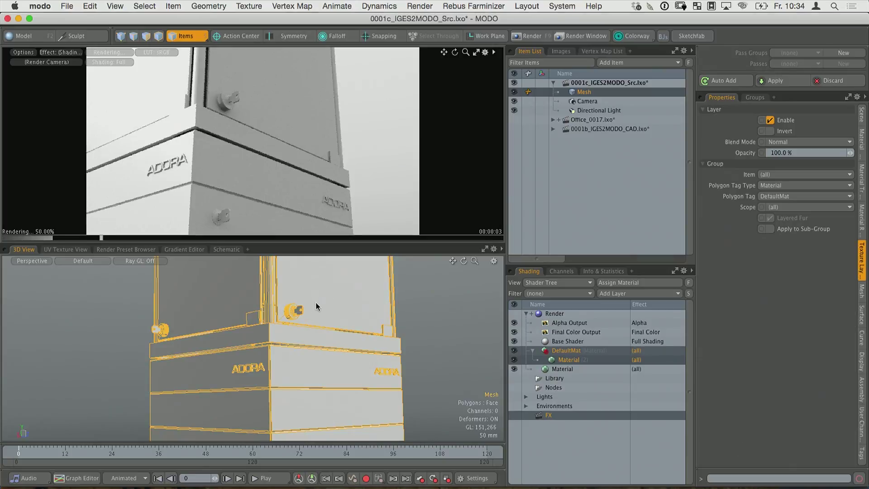
key(3)
click(330, 290)
shift+click(230, 302)
alt+drag(230, 302, 355, 306)
shift+click(102, 317)
alt+drag(102, 317, 354, 288)
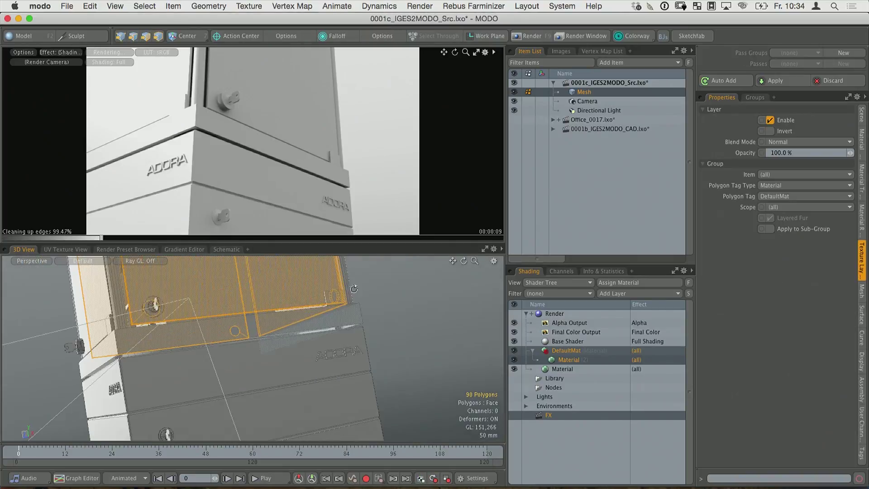
shift+click(87, 301)
text(m)
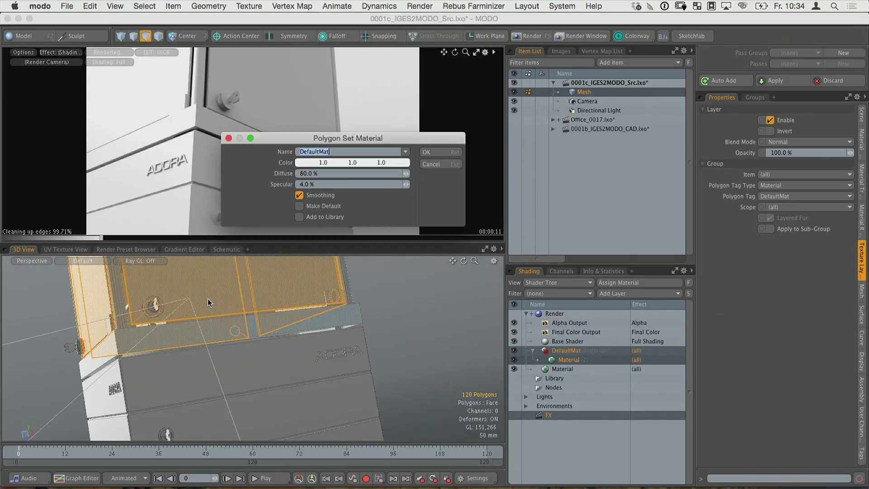
text(glass)
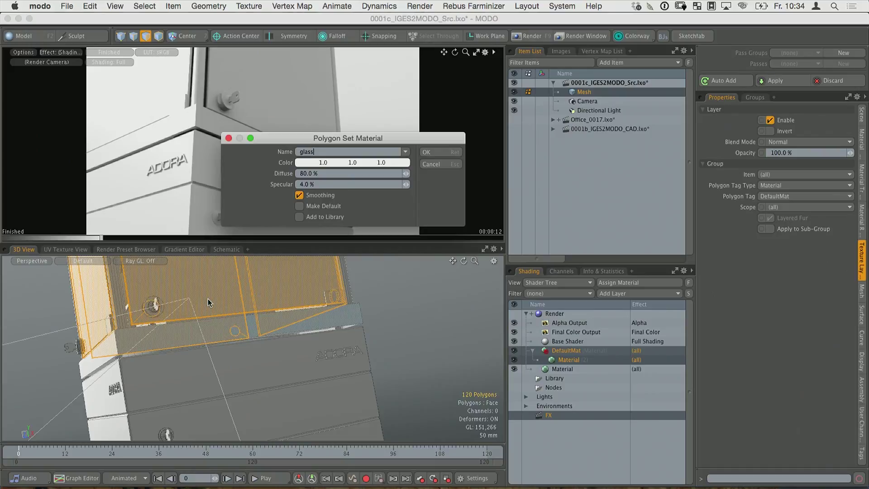
key(Return)
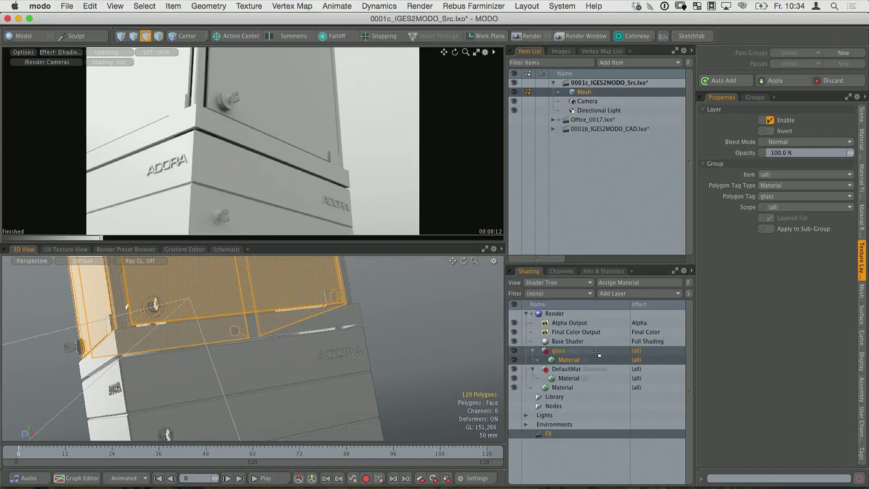
Set the glass material's Transparent Amount to 96% and bring up its diffuse and specular properties.
click(581, 361)
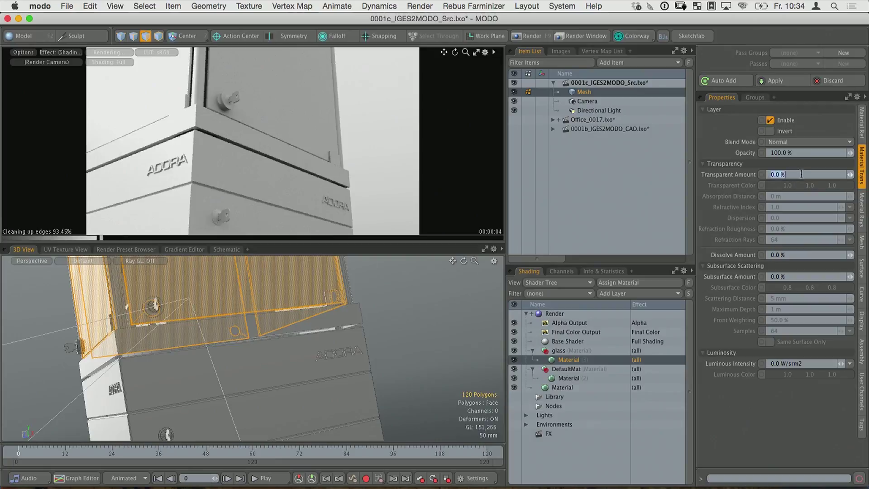
click(775, 175)
text(96)
key(Return)
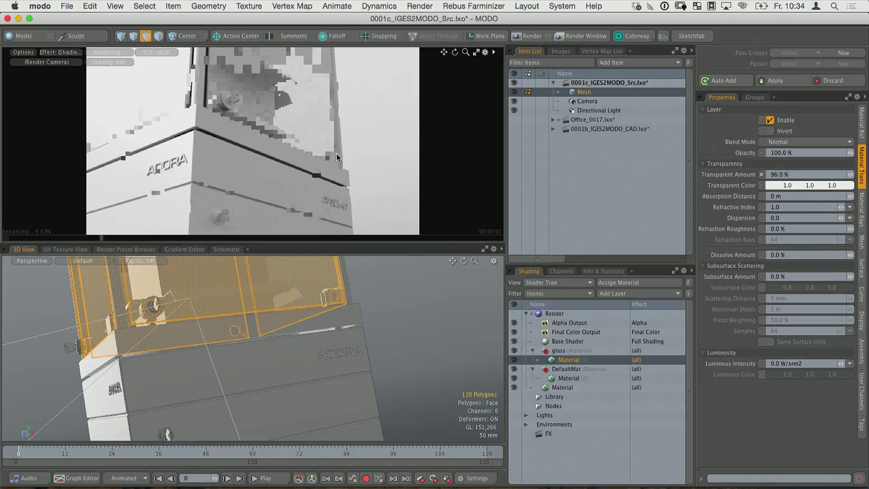
click(862, 122)
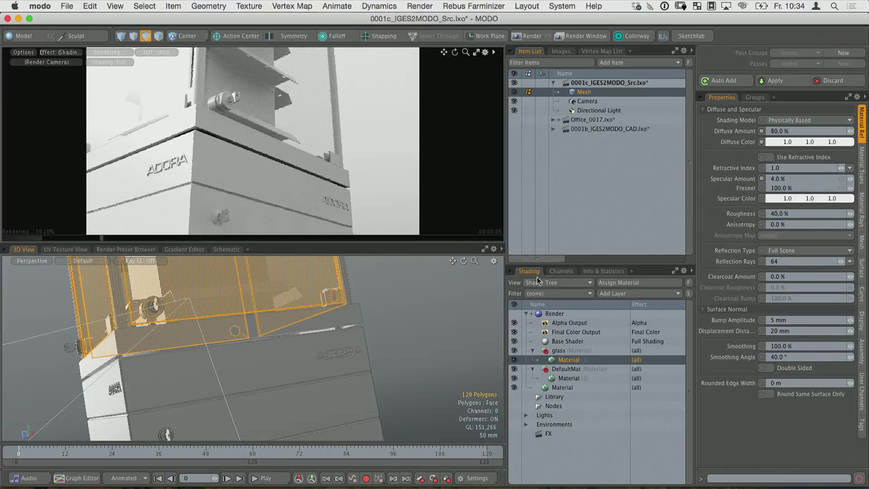
Select the polygons of the lock cylinders and the key above the cabinet base and assign them a new material named chrome.
middle_drag(244, 328, 353, 290)
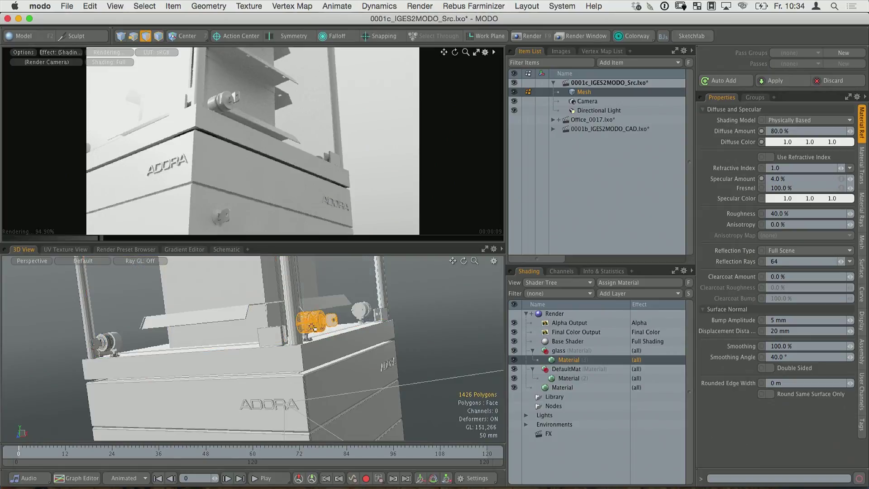
scroll(314, 321, up, 10)
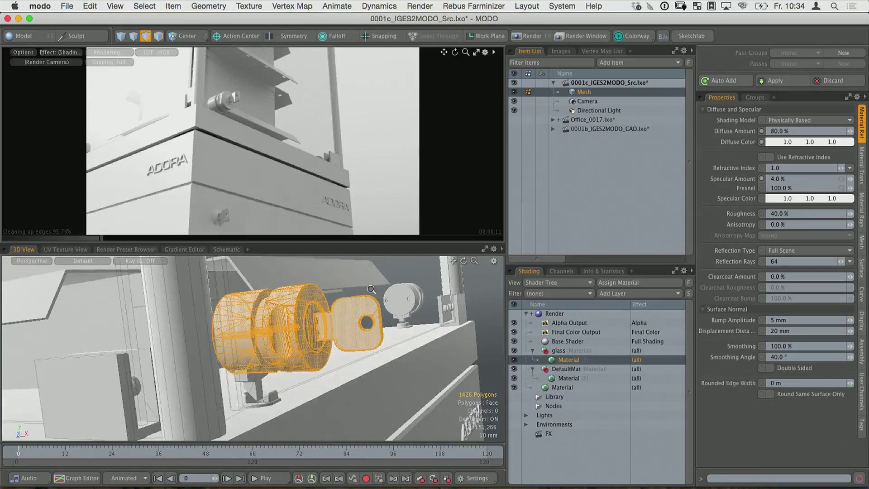
alt+drag(311, 325, 395, 320)
key(3)
double_click(367, 330)
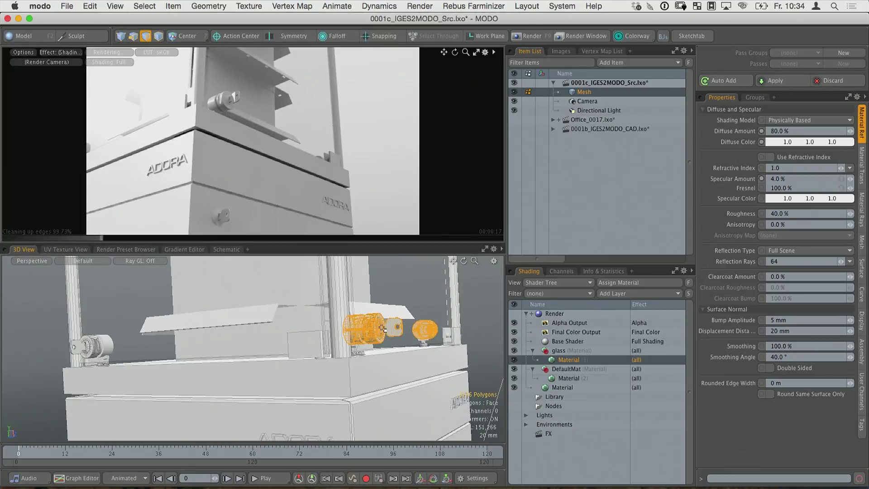
alt+drag(376, 341, 232, 334)
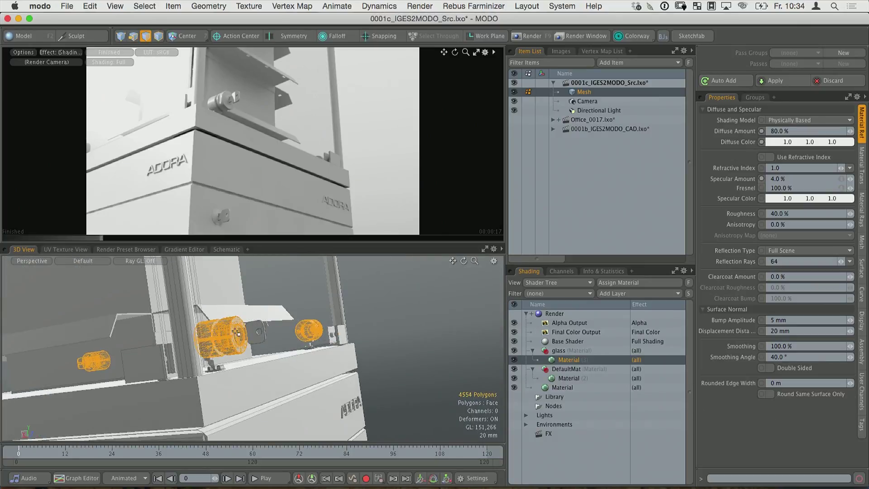
mouse_move(326, 362)
alt+mouse_down()
mouse_move(386, 342)
mouse_move(338, 356)
alt+mouse_up()
key(3)
shift+double_click(364, 335)
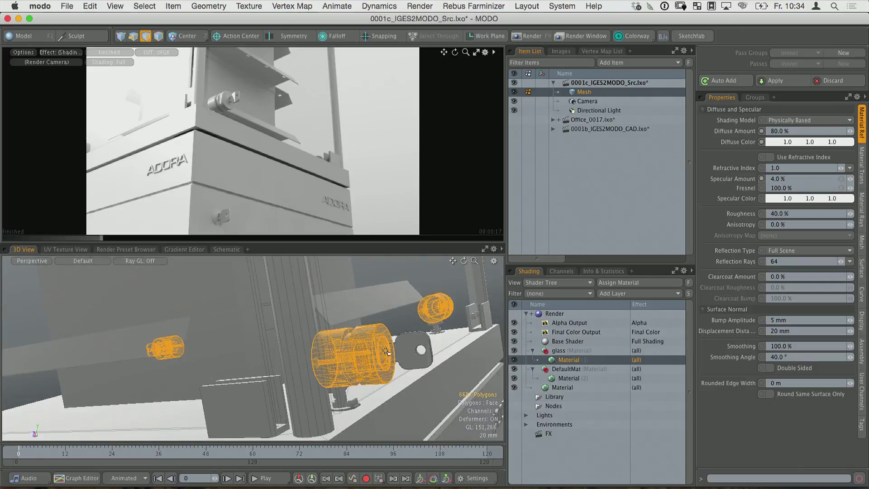
shift+double_click(410, 353)
key(m)
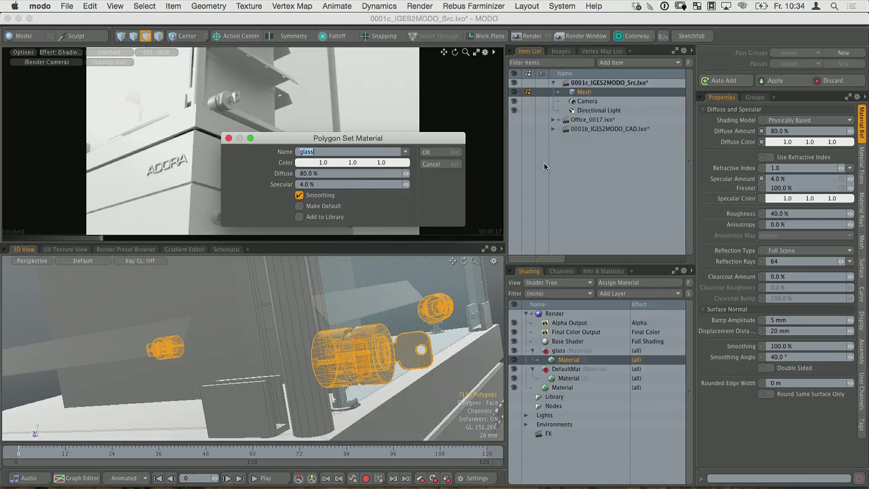
text(chrom)
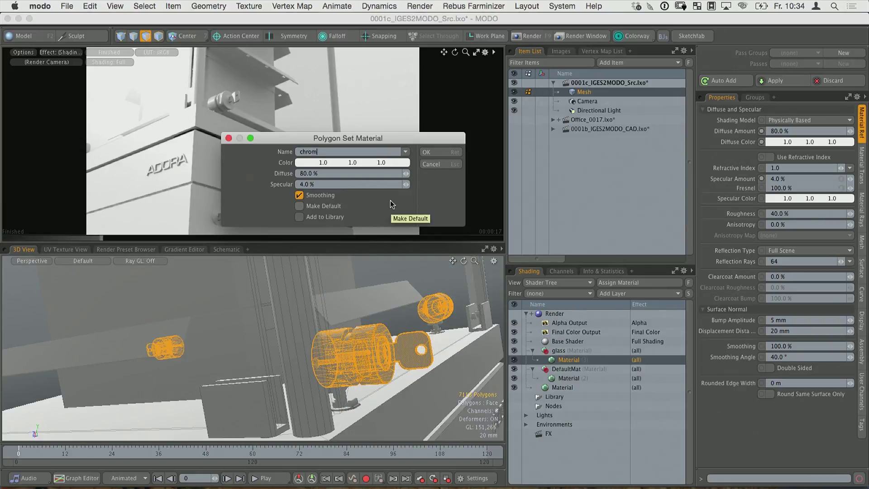
text(e)
key(Return)
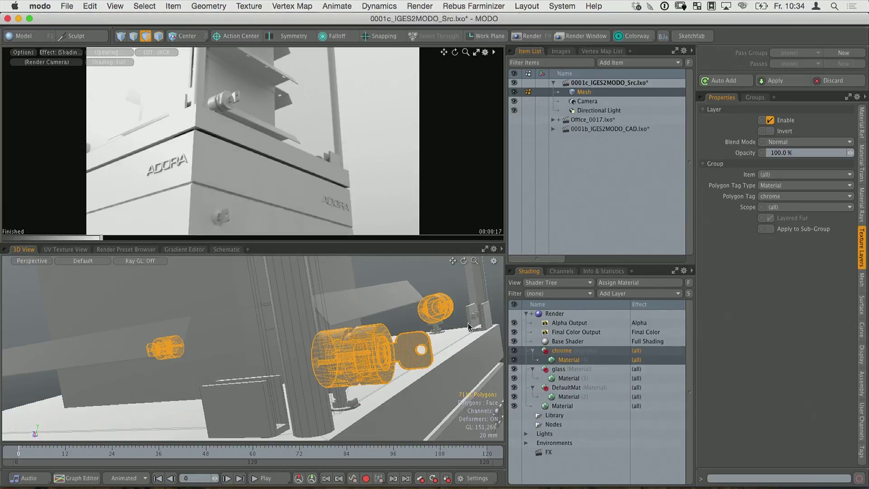
Set the chrome material's Specular Amount to 100% and its Roughness to 10%.
click(572, 356)
click(571, 351)
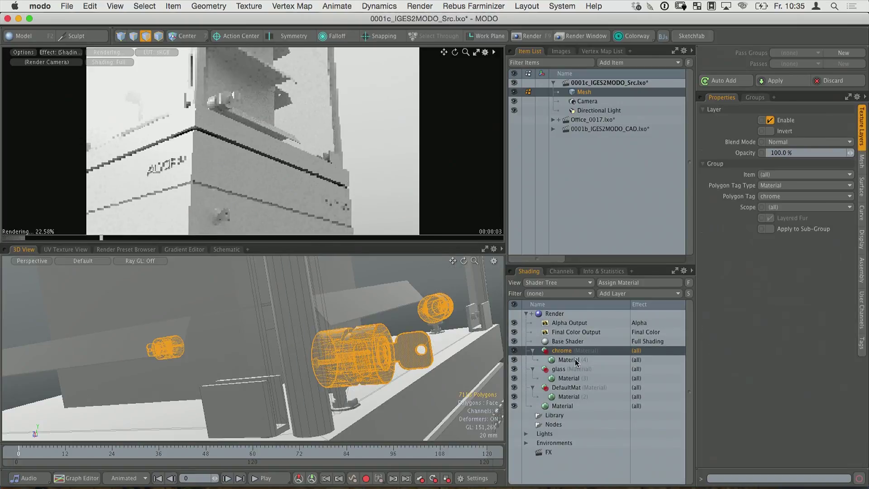
click(569, 360)
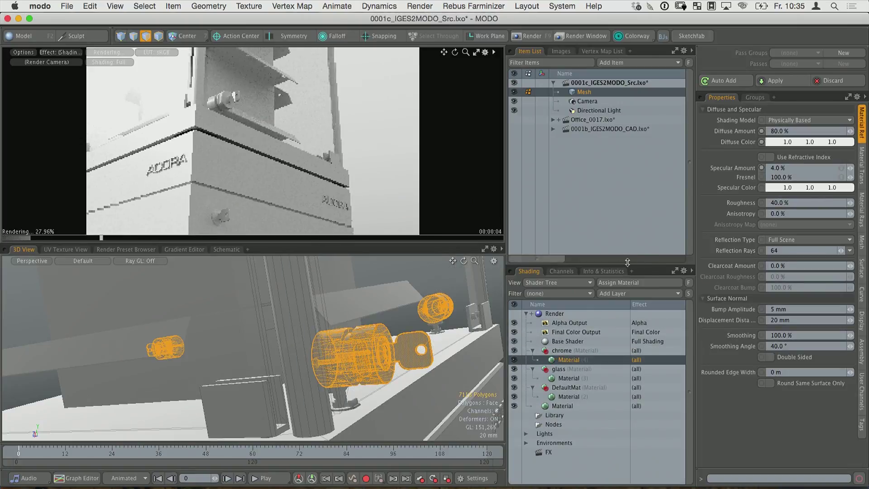
click(788, 168)
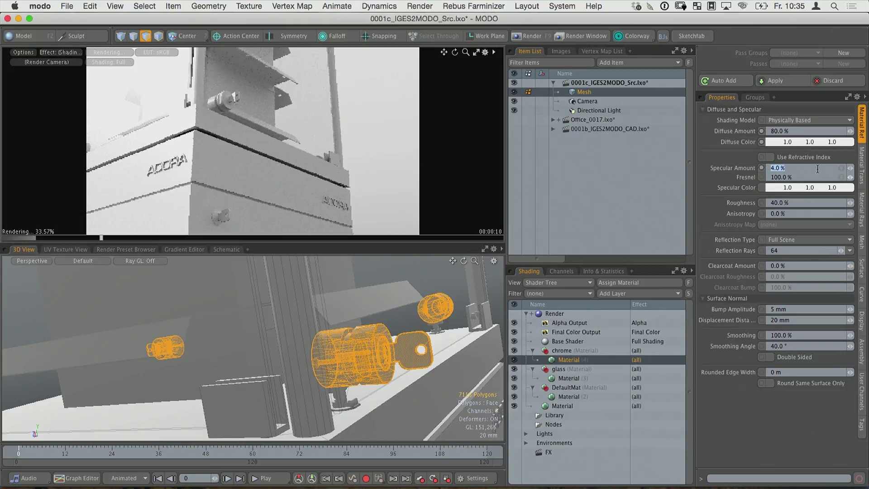
text(100)
key(Return)
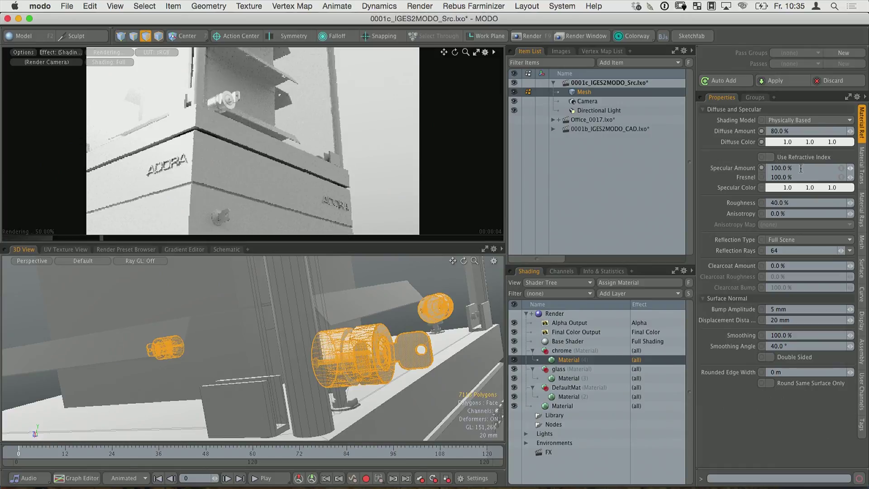
click(792, 202)
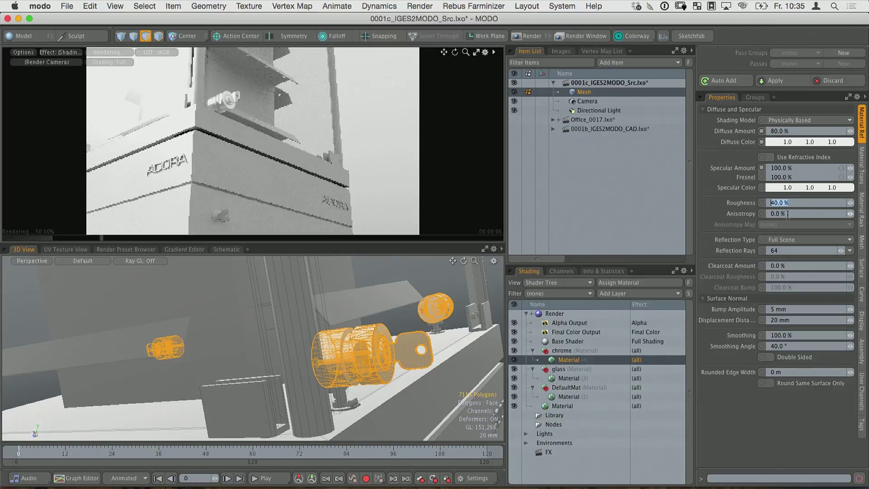
text(10)
key(Return)
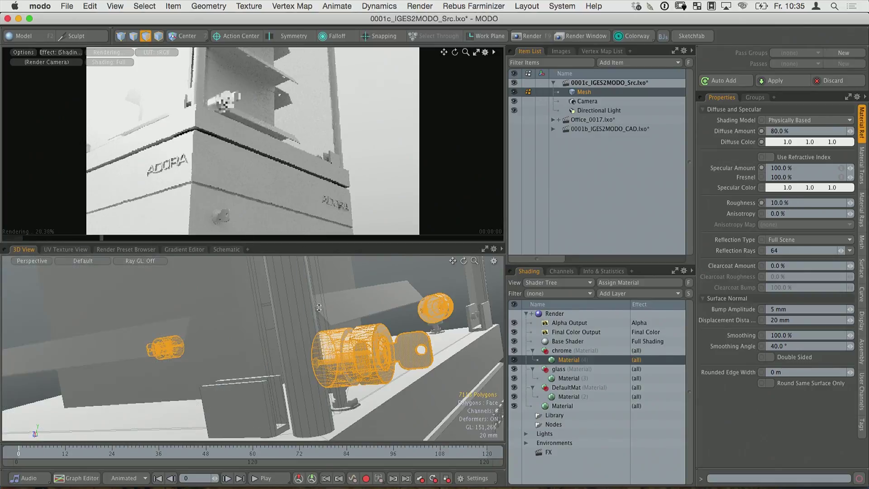
Load the HighLine Tunnel preset from the Smart IBL Environments assets into the scene and close the preset browser.
key(F6)
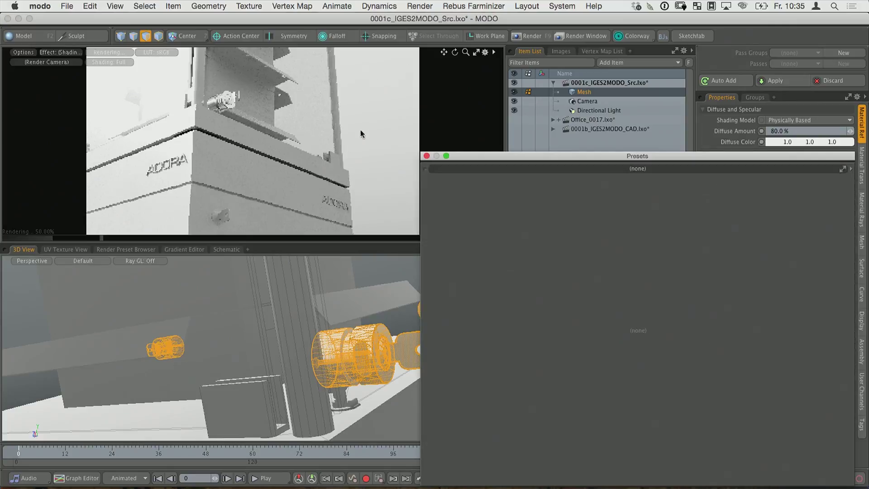
drag(627, 176, 479, 117)
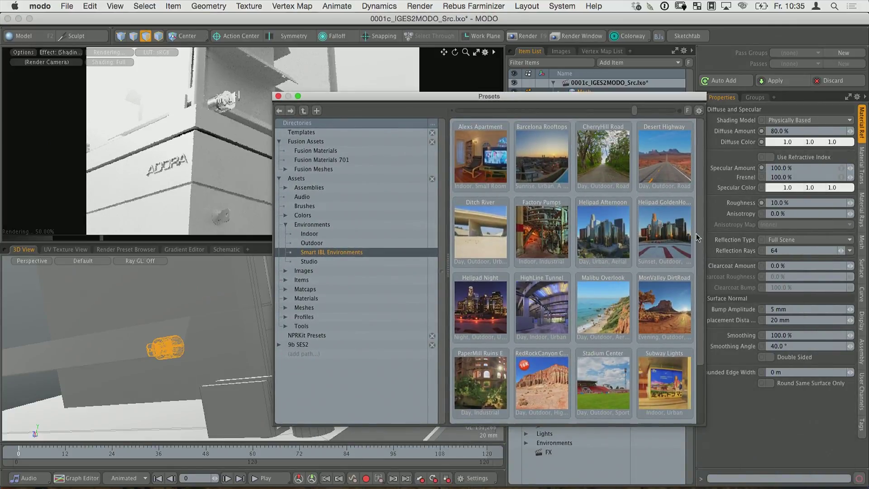
scroll(689, 271, down, 2)
scroll(703, 342, up, 2)
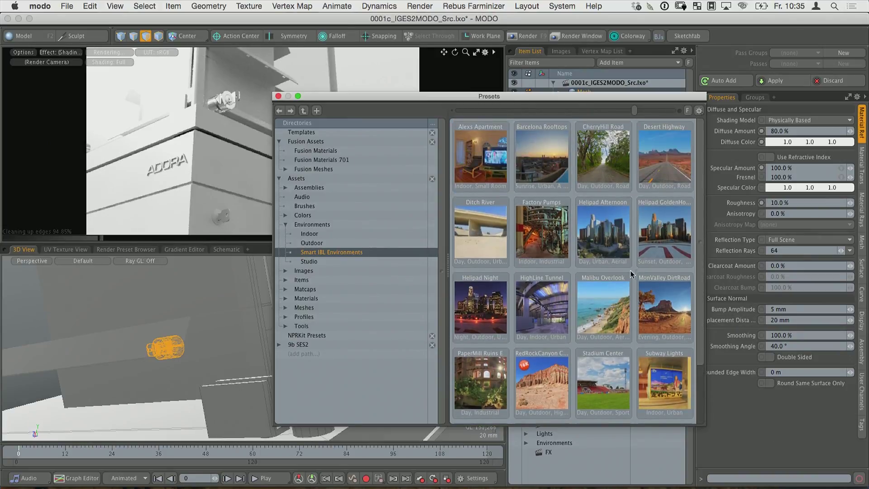
scroll(701, 301, down, 1)
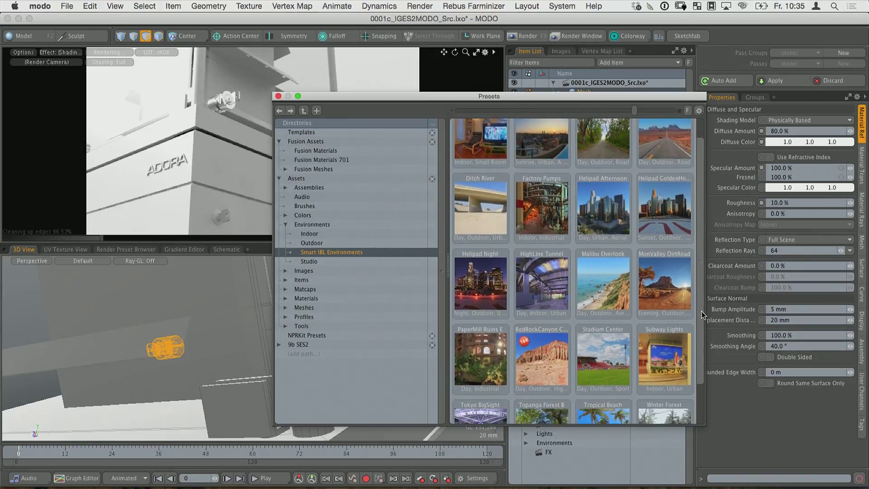
click(546, 284)
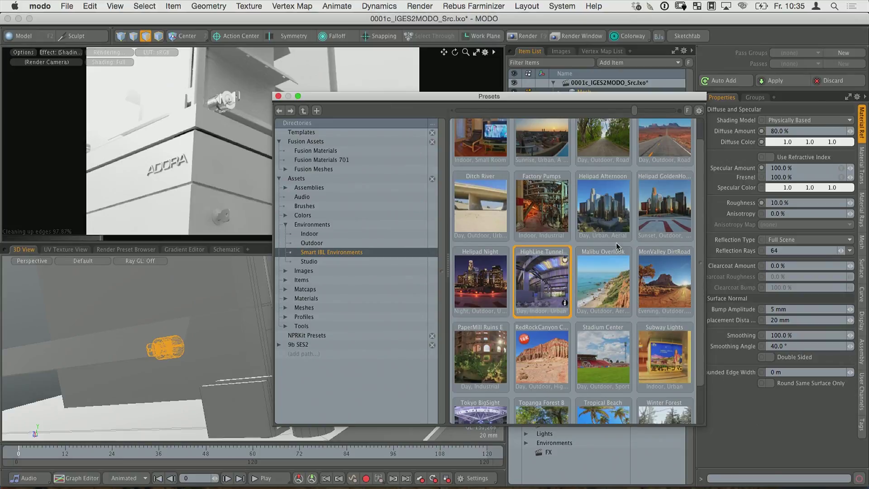
click(279, 96)
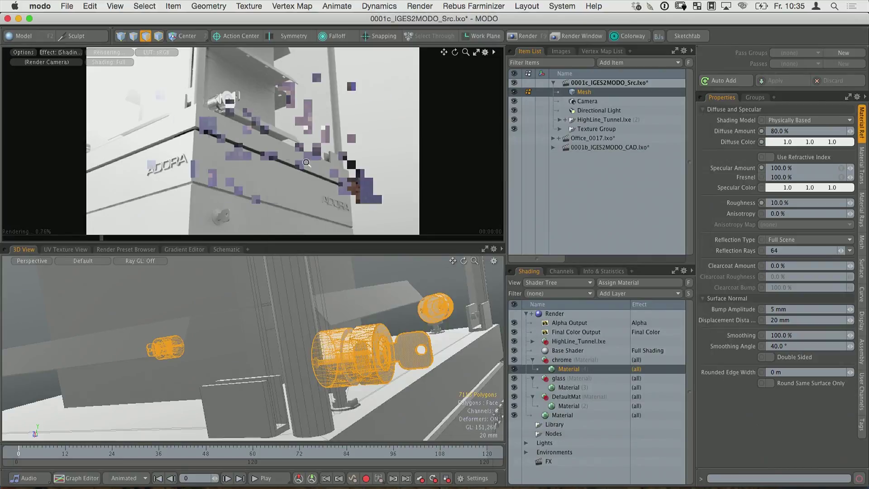
Reframe the render camera in the preview so the cabinet stands on the tunnel floor with the greenery behind it.
ctrl+alt+drag(311, 151, 339, 181)
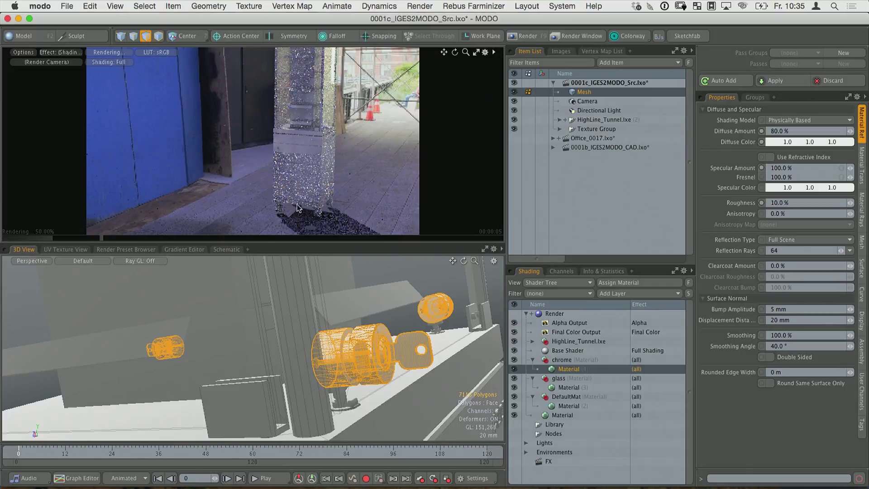
alt+drag(316, 164, 324, 145)
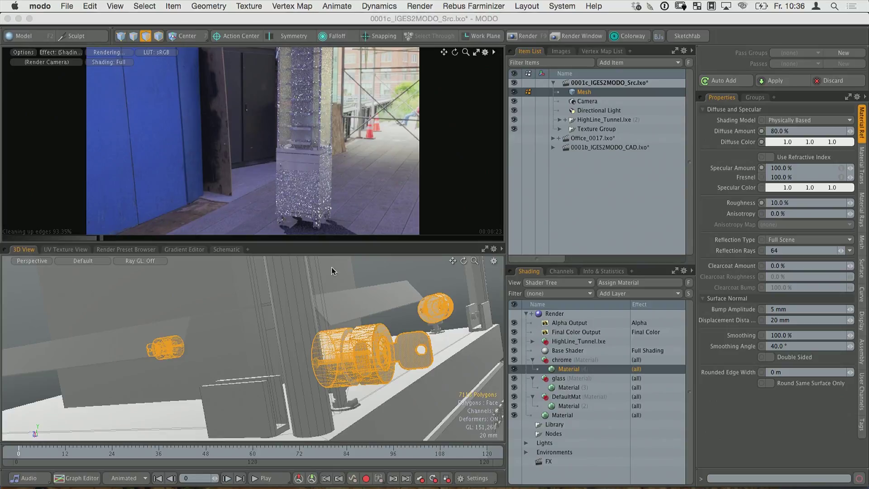
mouse_move(327, 208)
alt+mouse_down()
mouse_move(323, 216)
mouse_move(323, 195)
mouse_move(326, 206)
alt+mouse_up()
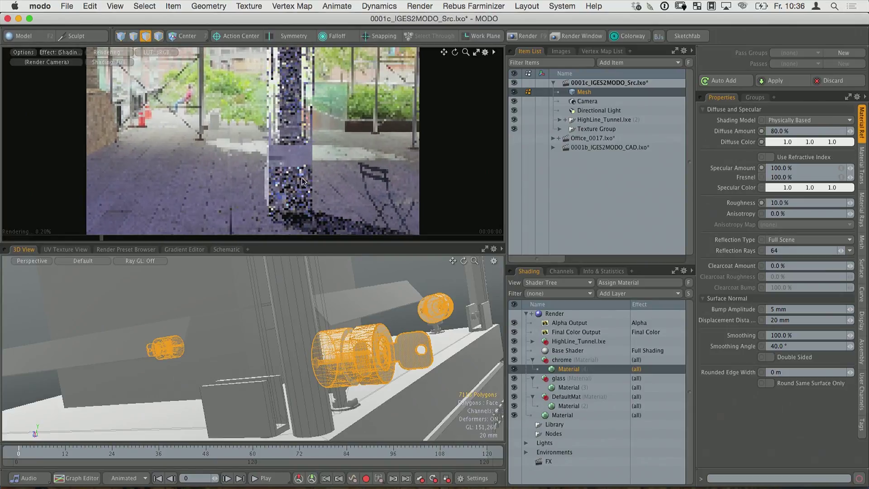
alt+drag(362, 334, 344, 312)
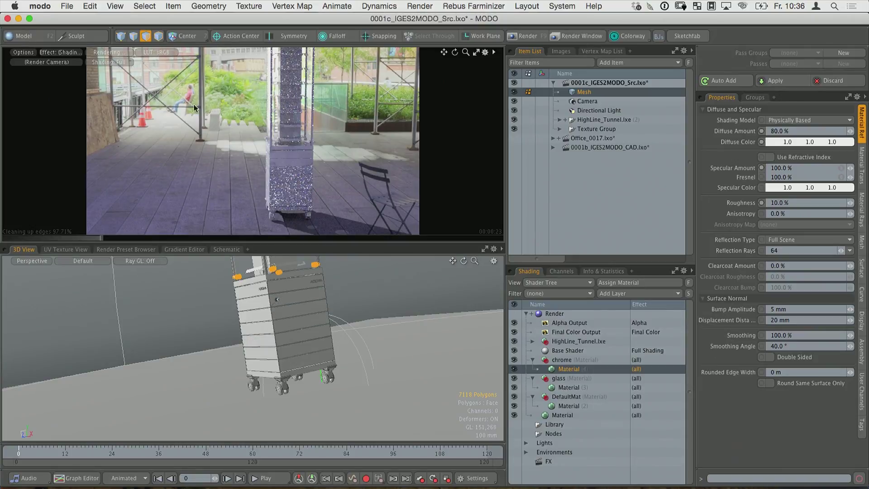
Open the scene file 0002_RenderBoolean.lxo from the Uebertage2015_Src folder.
click(67, 8)
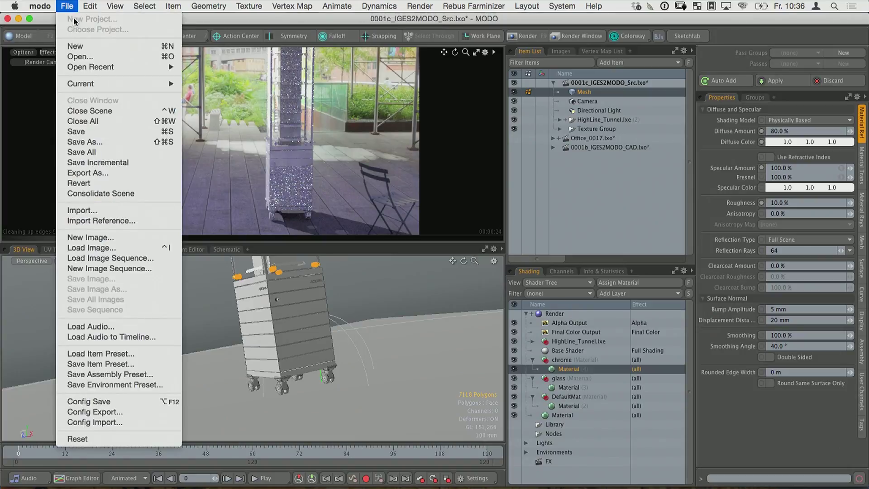
click(91, 56)
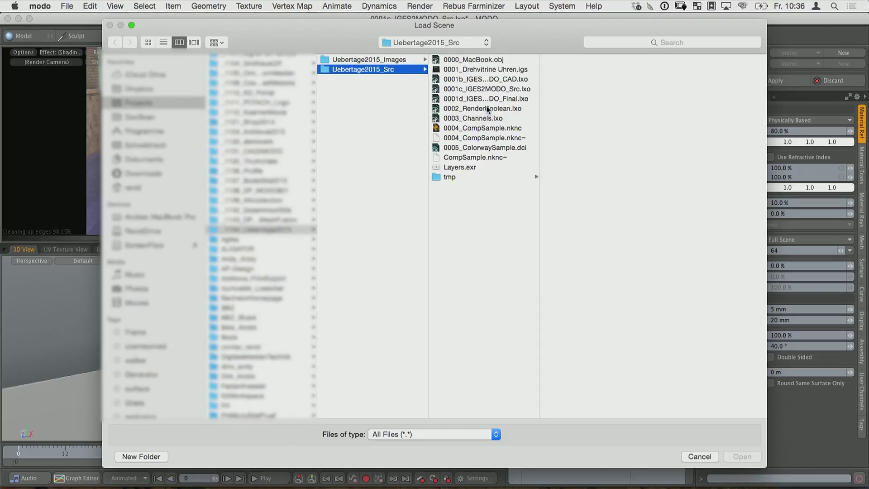
click(486, 109)
click(742, 457)
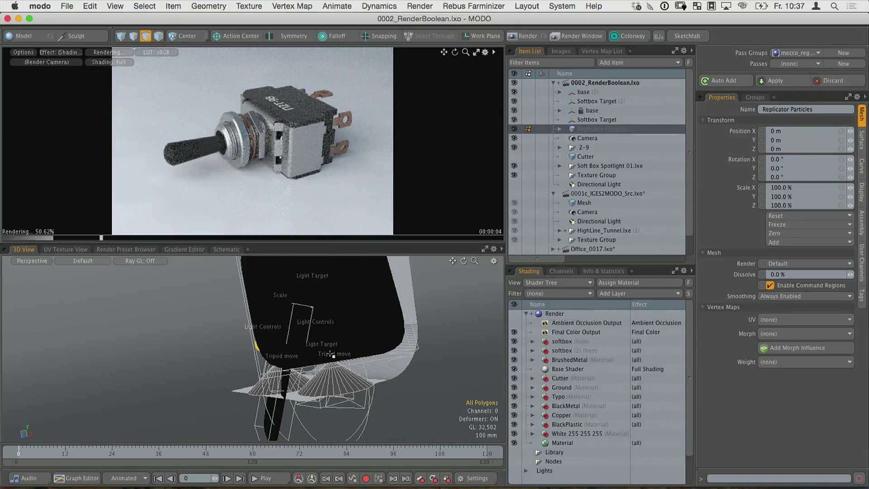
Make the Cutter mesh visible and maximize the 3D view, showing the toggle switch and the cutter from the side.
alt+drag(309, 345, 218, 354)
scroll(266, 338, up, 5)
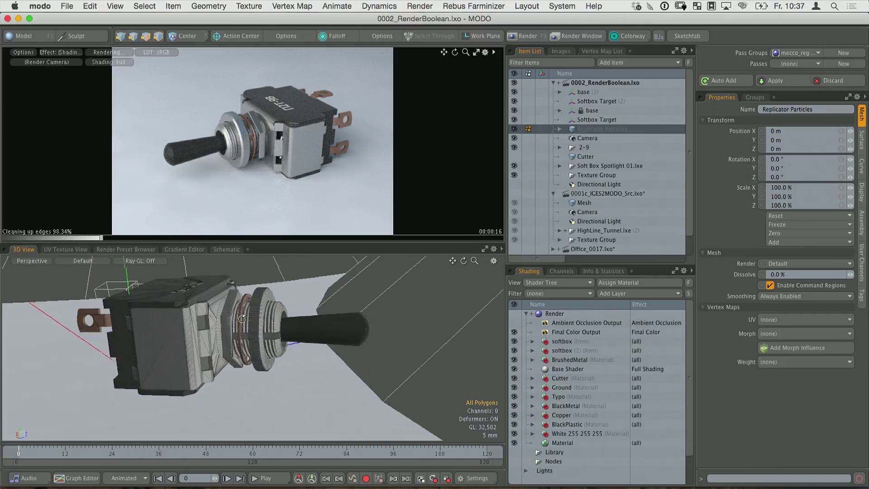
alt+drag(252, 318, 313, 270)
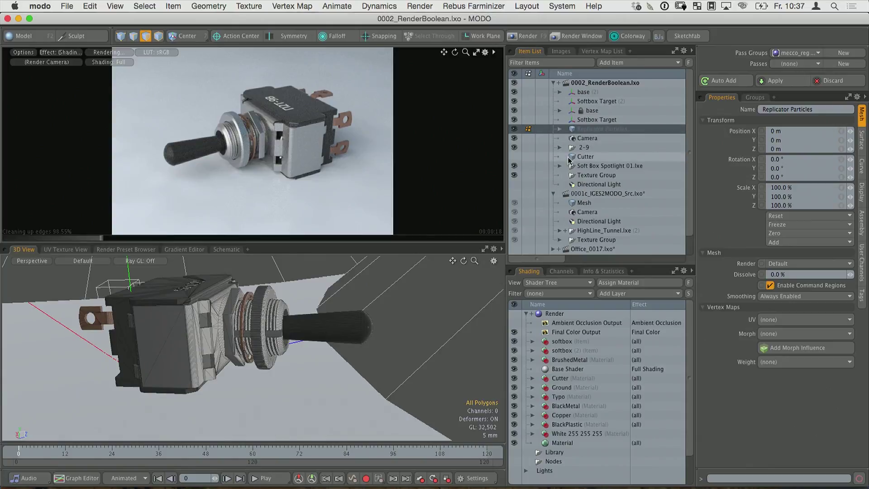
click(515, 157)
alt+drag(312, 333, 333, 319)
key(ctrl+space)
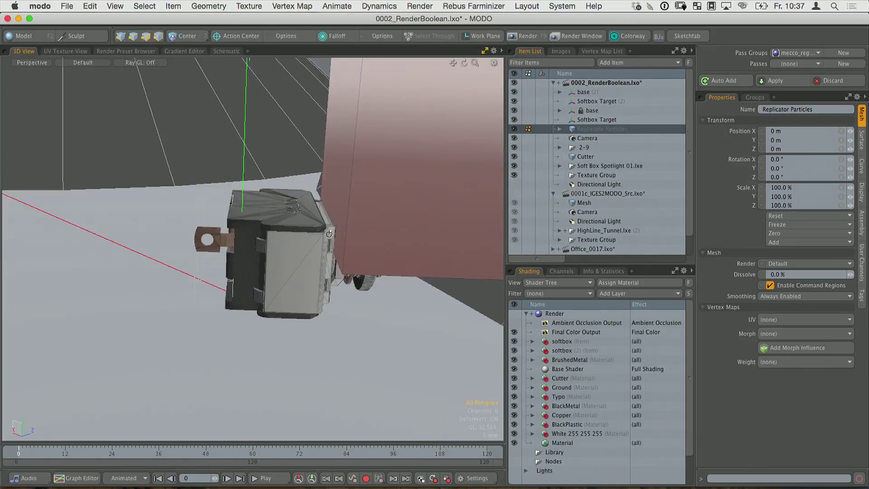
alt+drag(332, 221, 260, 271)
key(3)
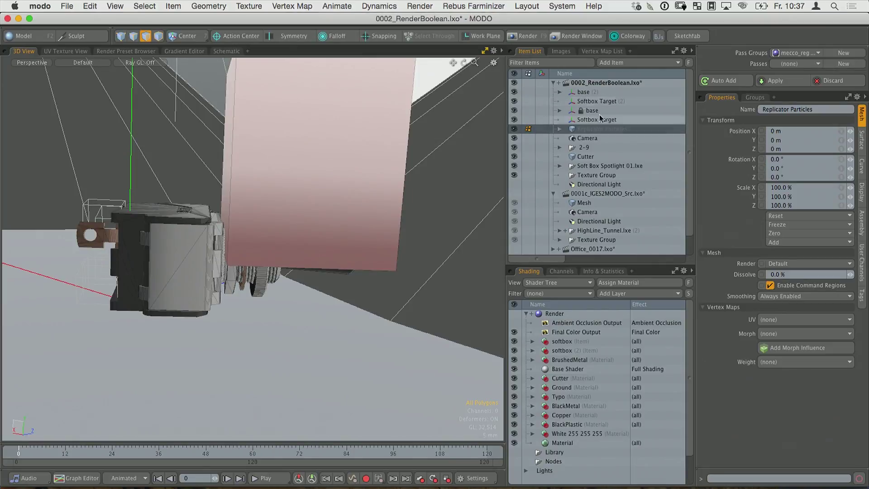
Add a Render Boolean volume item to the scene and enable Use Surface with Cutter as its surface volume.
click(621, 65)
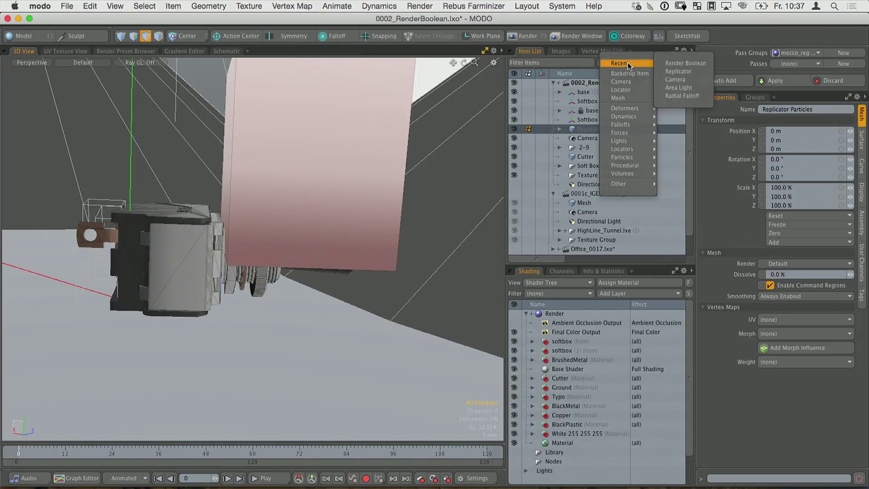
mouse_move(635, 173)
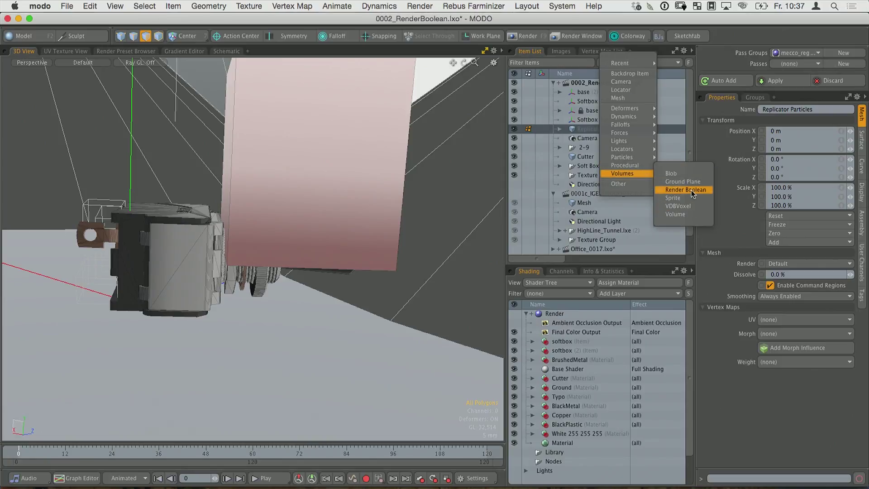
click(691, 190)
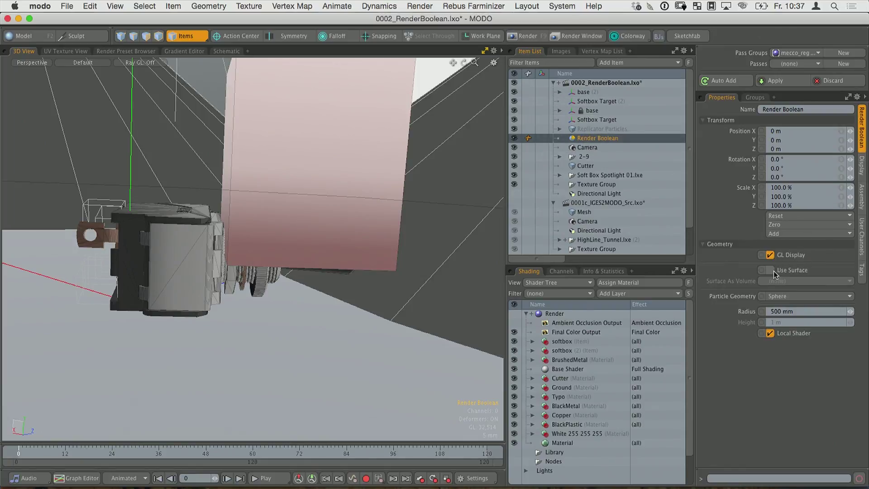
click(770, 270)
click(787, 282)
click(794, 300)
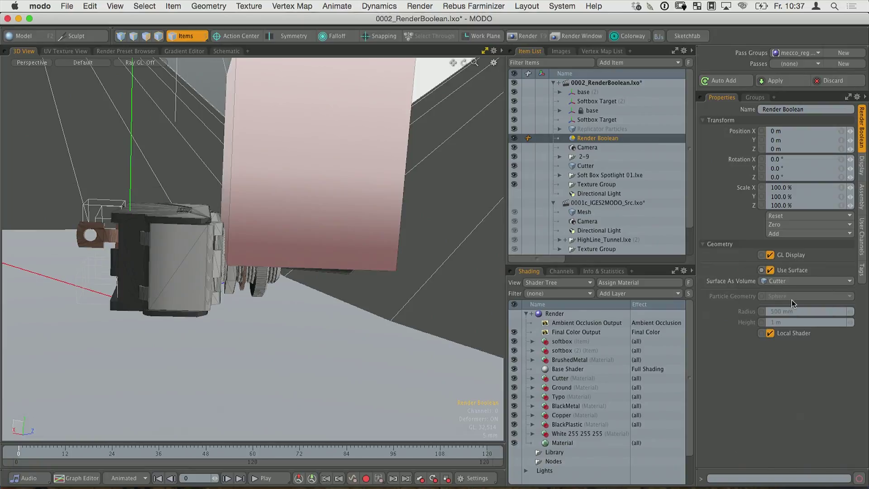
Render a preview of the boolean cut on the toggle switch and enlarge the preview to inspect it.
key(F8)
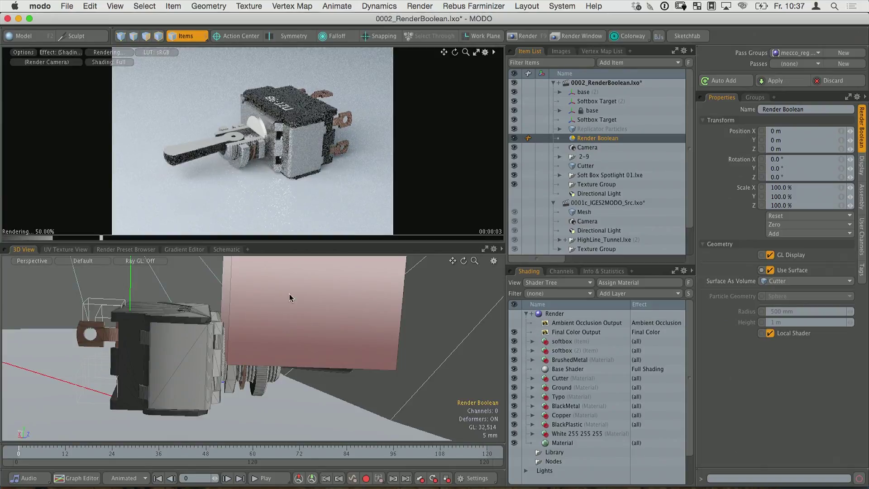
alt+drag(284, 322, 275, 338)
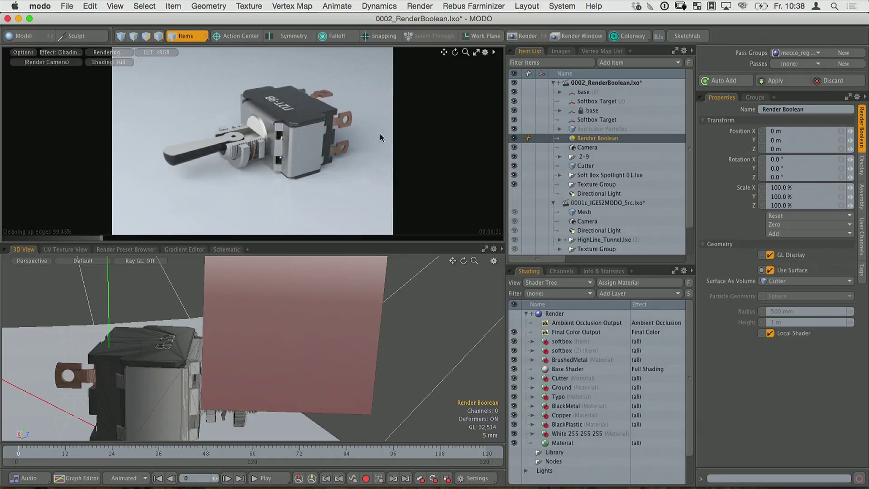
key(ctrl+space)
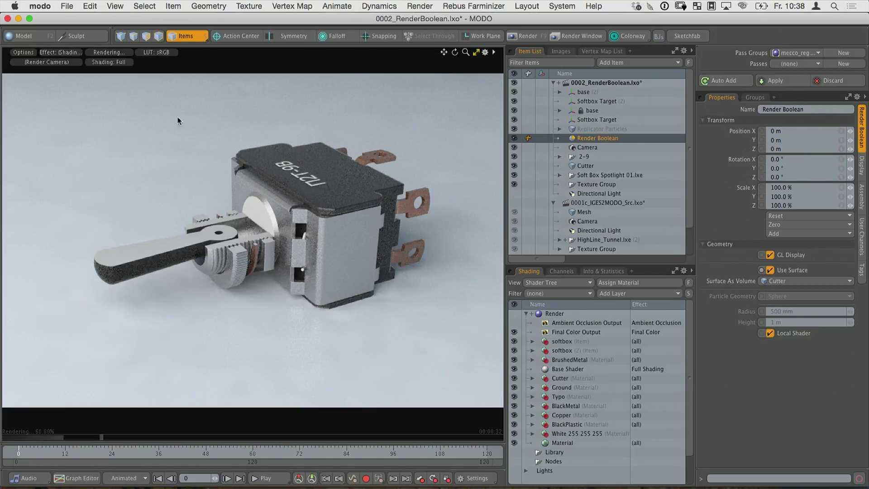
click(71, 9)
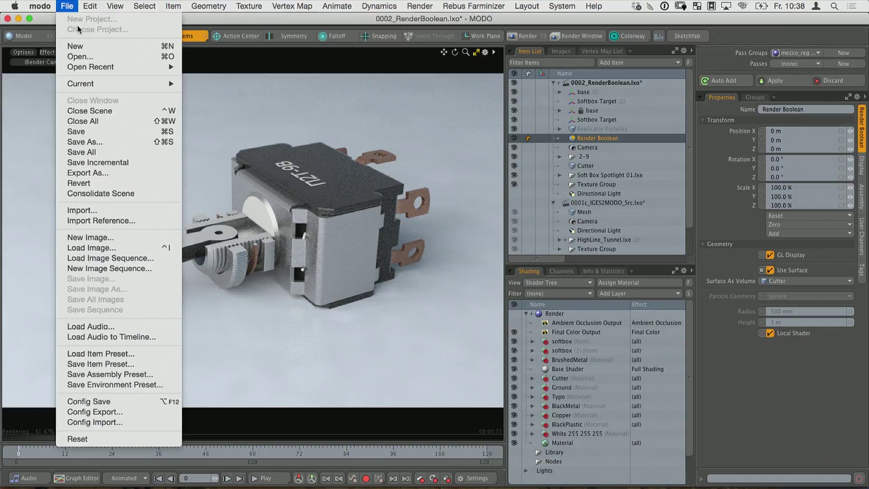
click(86, 55)
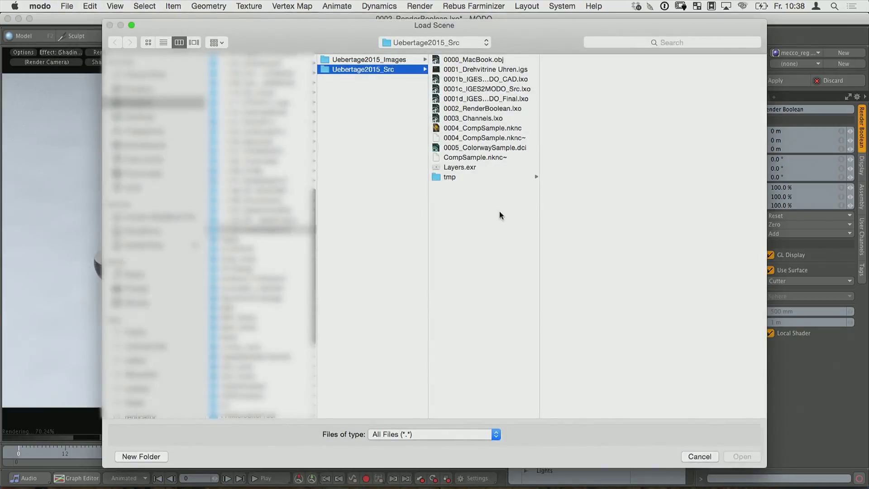
click(700, 456)
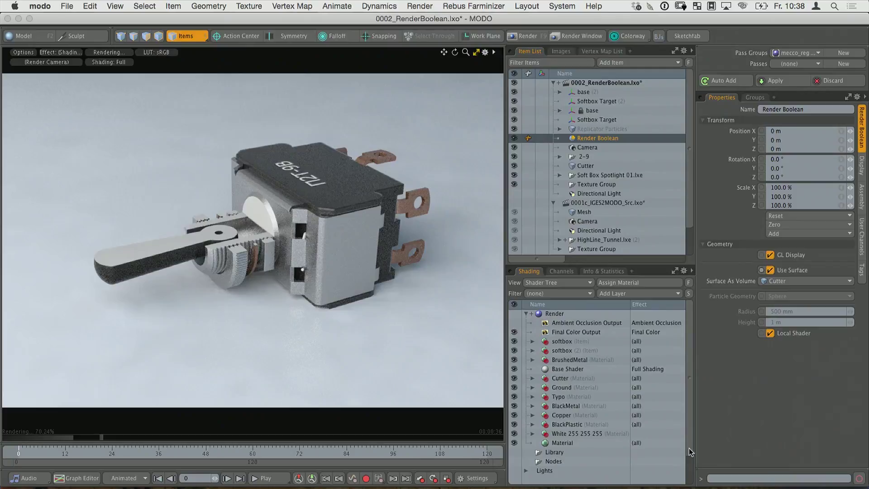
Create a new empty scene and switch to the modeling layout with a large perspective view of the grid.
click(67, 6)
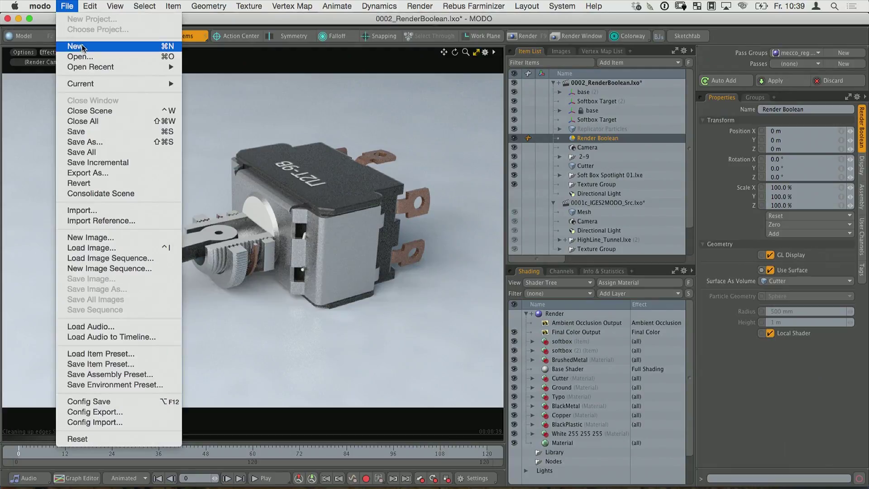
click(81, 45)
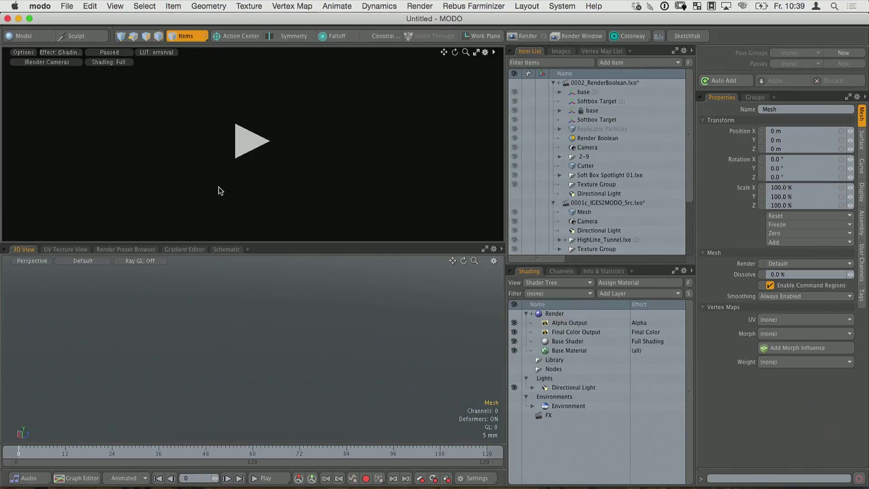
key(ctrl+Tab)
click(356, 205)
alt+drag(348, 265, 334, 239)
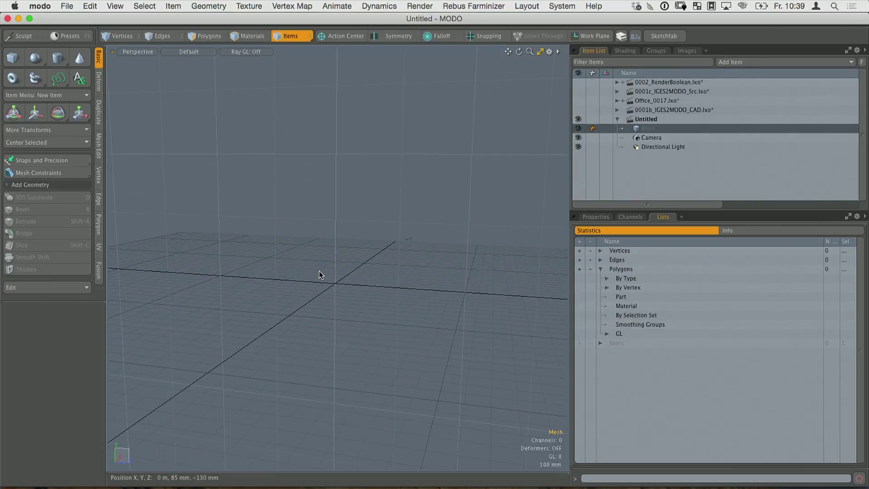
Add the Qbic presets Q-Barrel1 and Q-BulletCone1 to the scene from the Fusion Qbic library.
key(ctrl+shift+f)
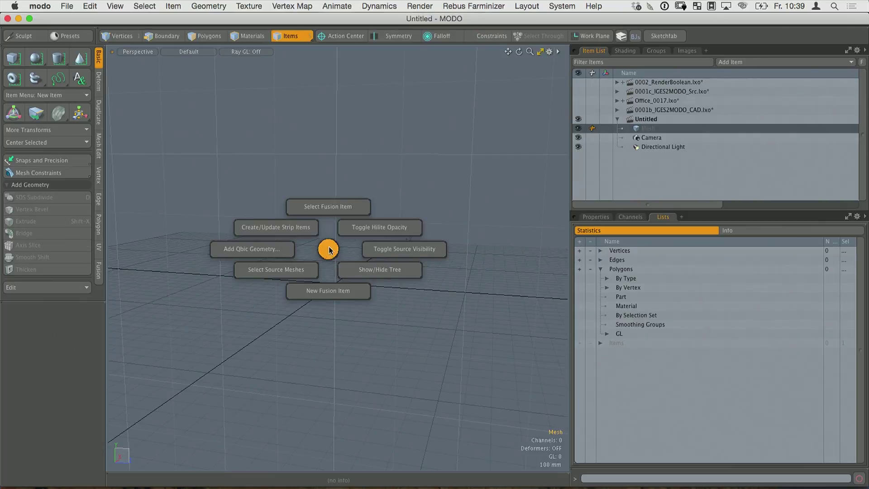
click(271, 250)
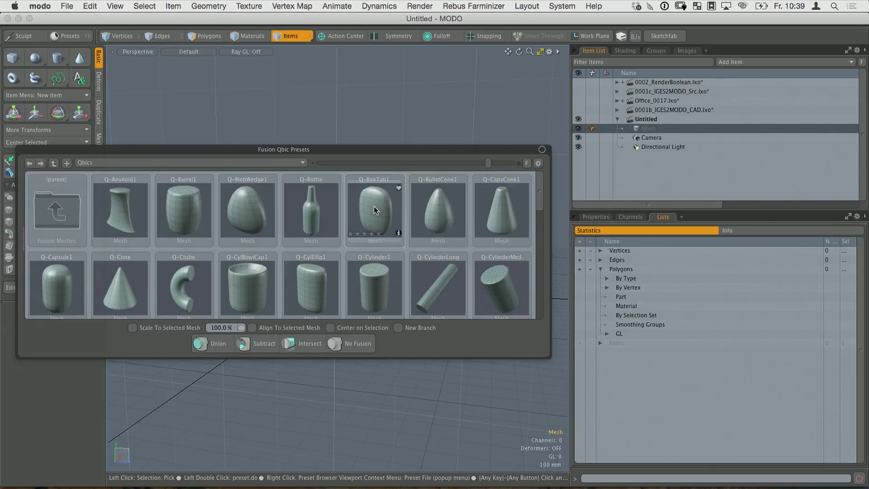
click(375, 207)
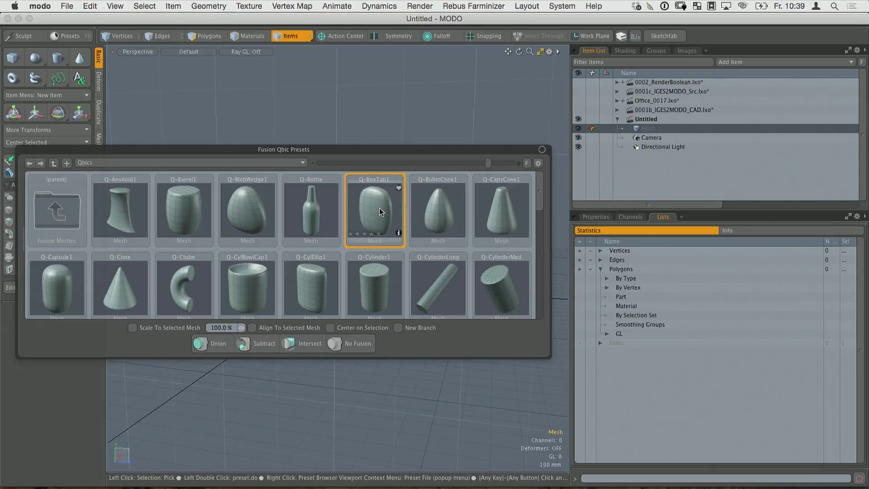
double_click(186, 202)
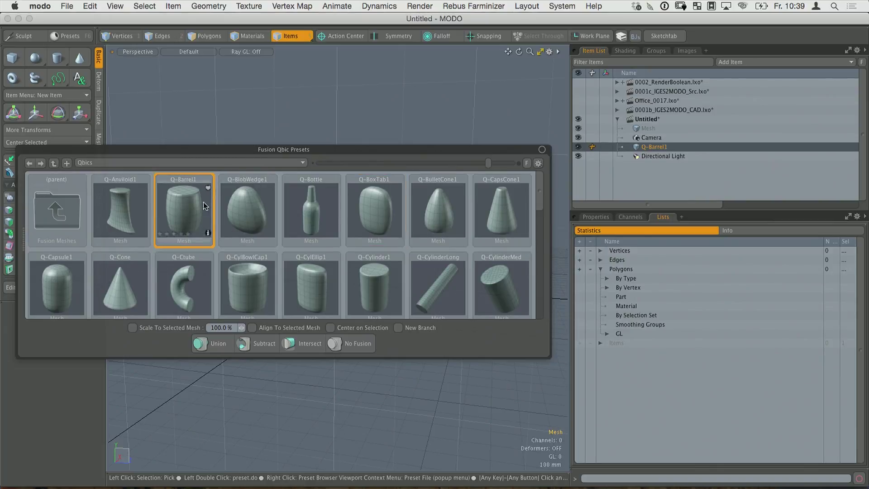
double_click(442, 209)
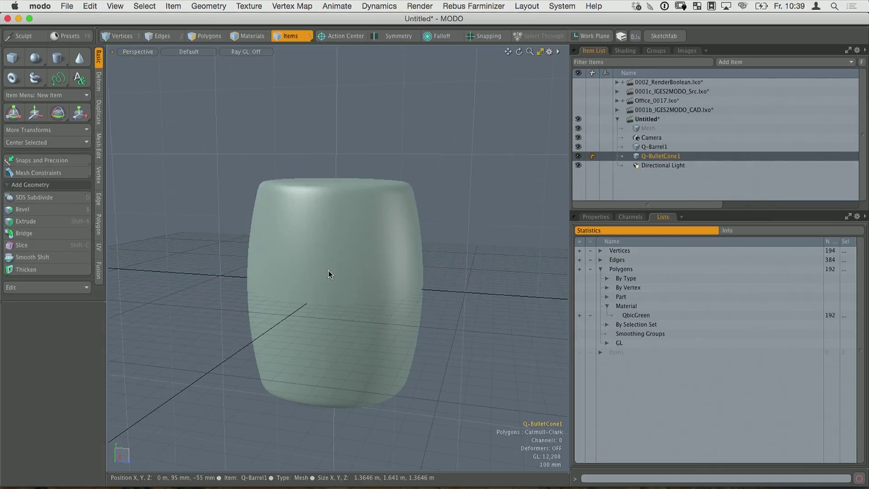
Raise the bullet cone to the barrel's upper end and rotate it about 101.8° around X.
key(y)
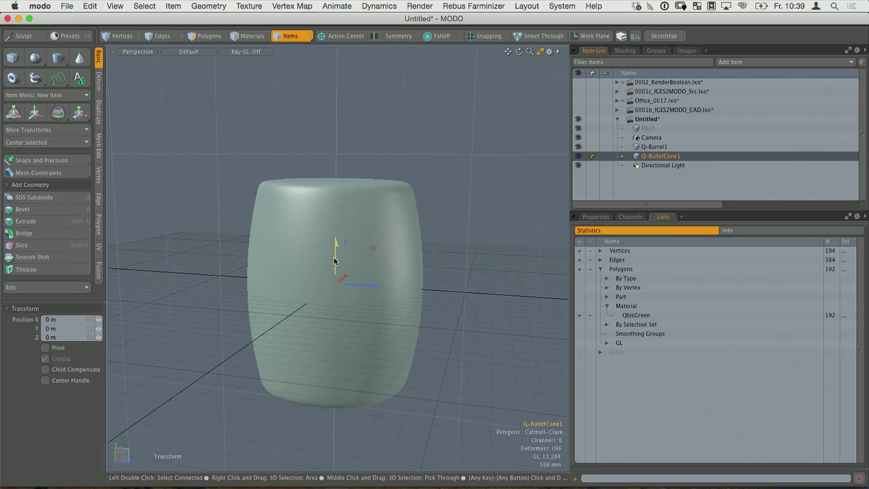
drag(334, 261, 336, 196)
key(e)
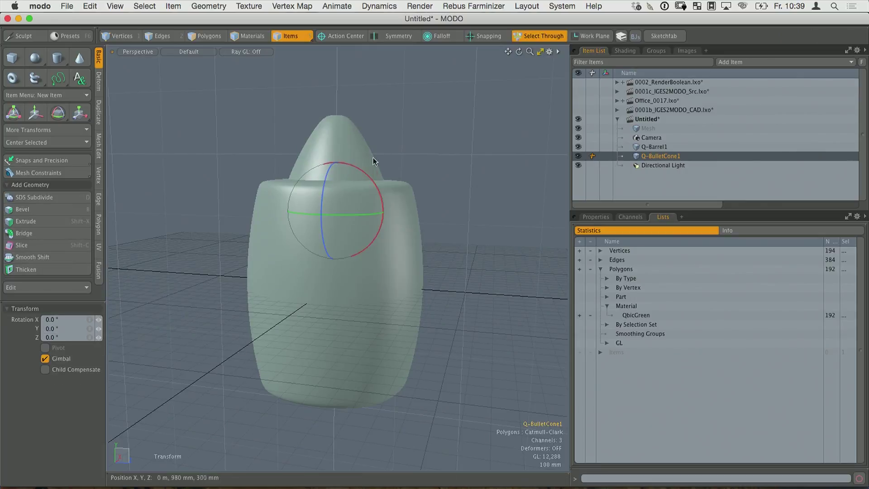
drag(371, 162, 329, 249)
scroll(330, 249, up, 5)
scroll(345, 192, down, 5)
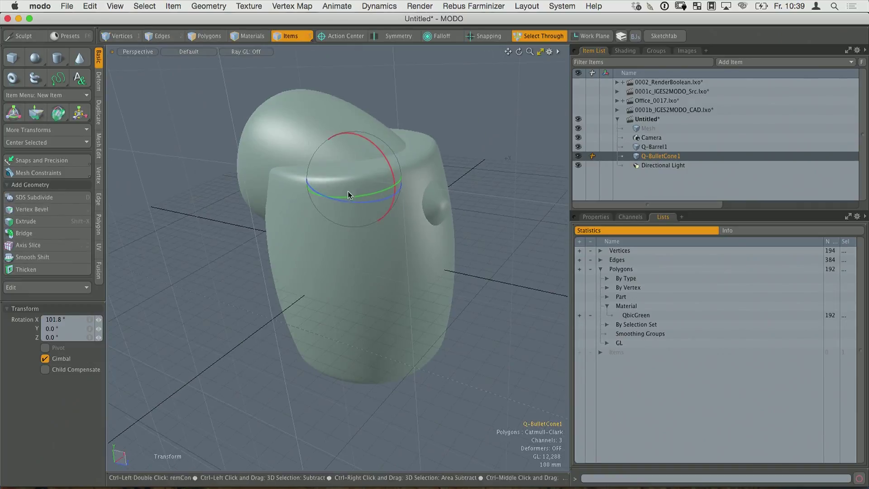
Move the bullet cone up about 125 mm and shift it horizontally so its tip protrudes past the barrel's side.
key(w)
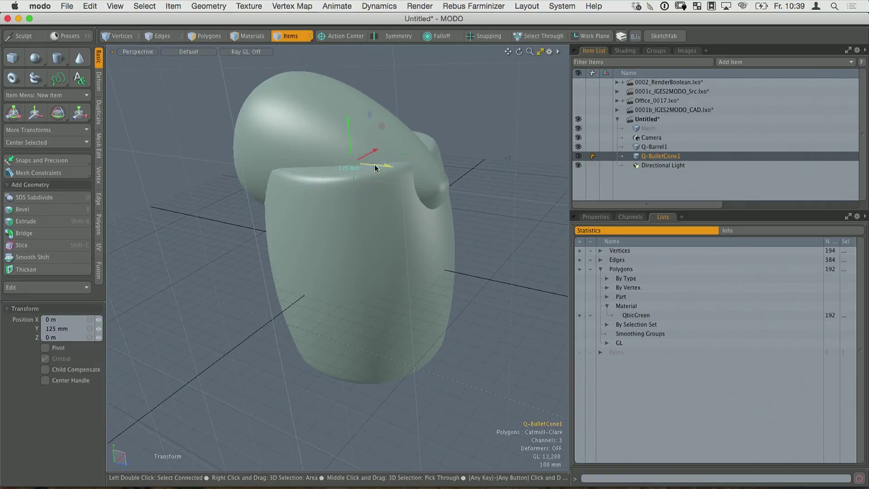
drag(376, 168, 299, 127)
key(q)
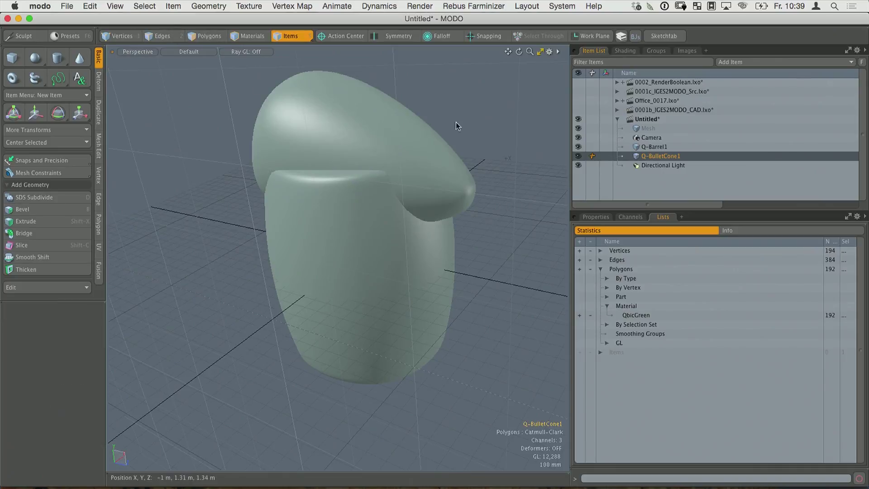
Create a 3D Tree Fusion item from the bullet cone and barrel, subtracting the first-selected cone from the barrel.
key(ctrl+alt+f)
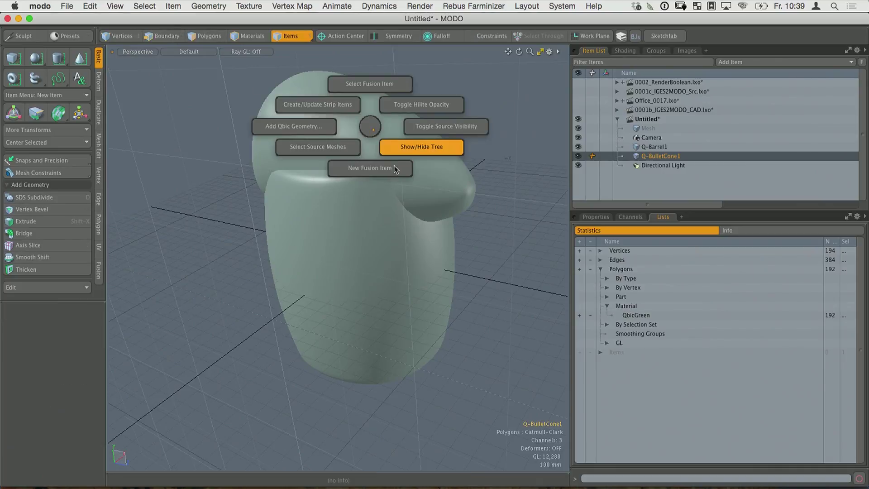
click(443, 127)
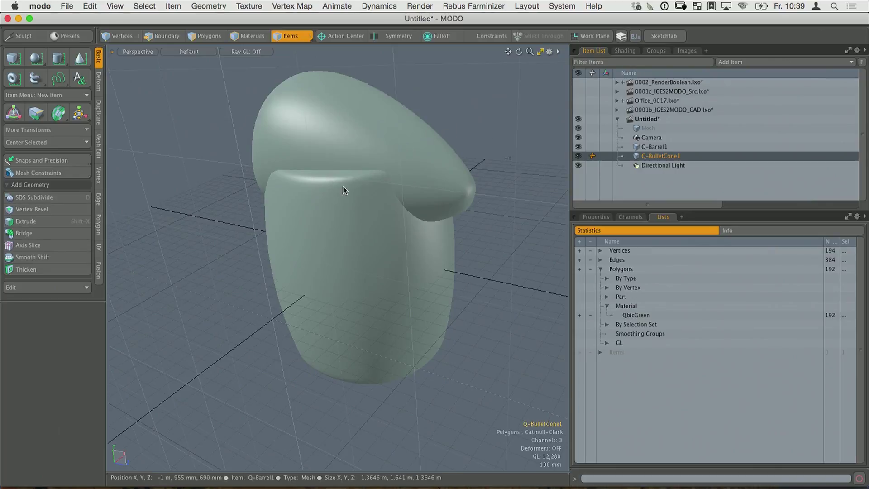
shift+click(636, 145)
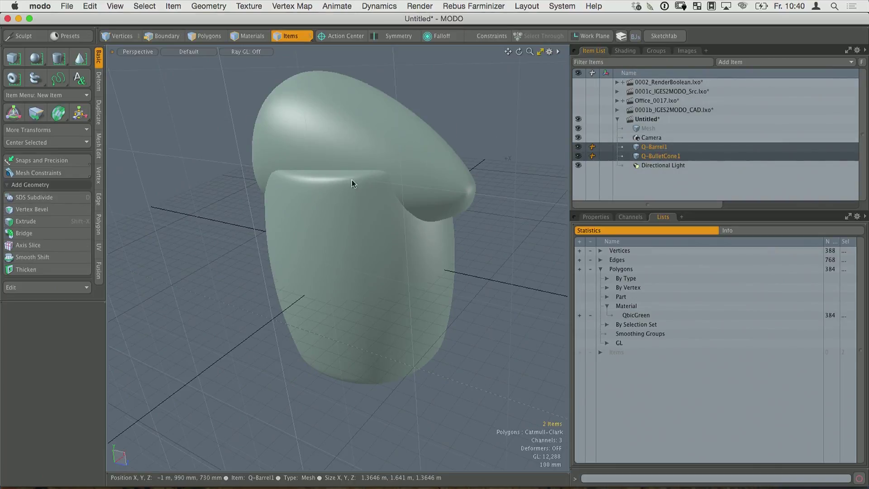
key(ctrl+shift+f)
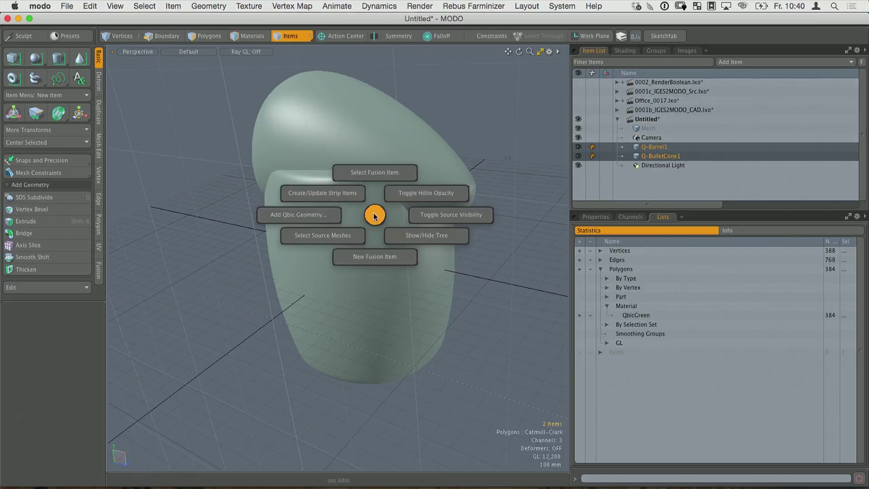
click(388, 253)
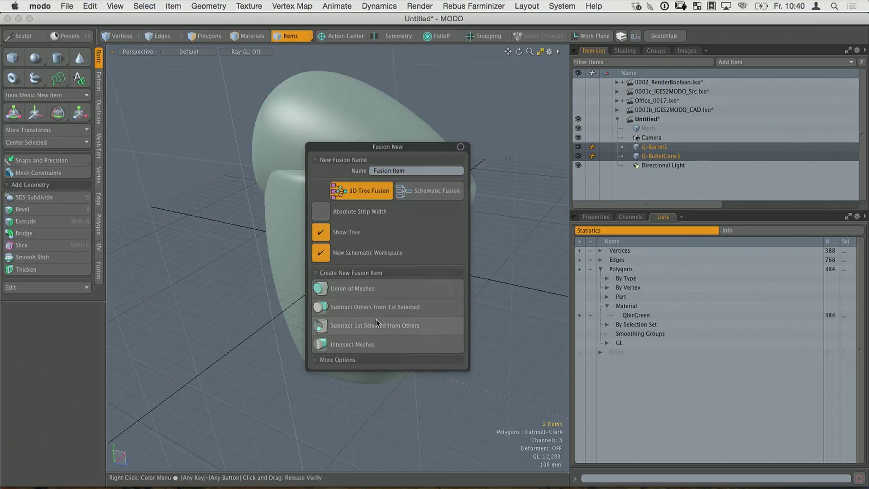
click(392, 325)
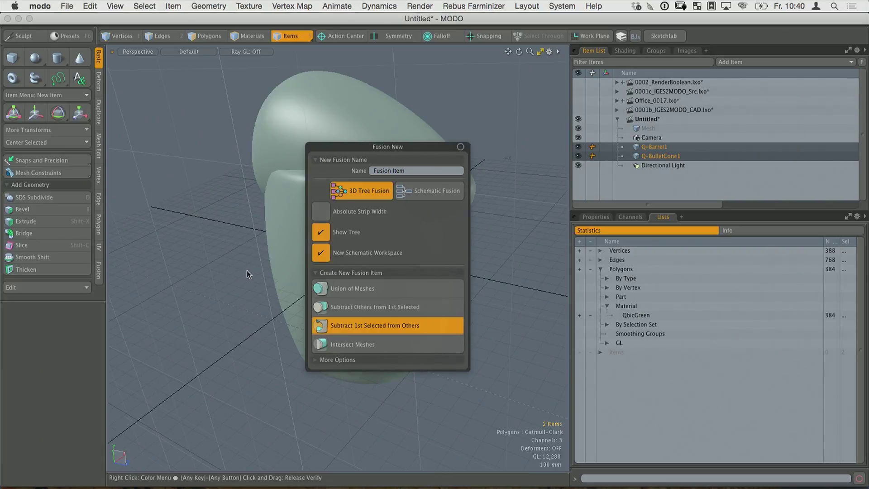
click(251, 254)
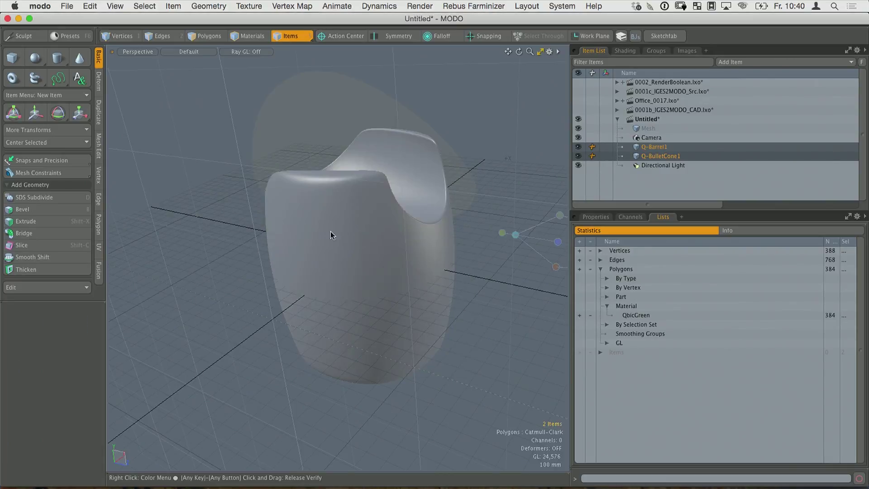
alt+drag(328, 247, 254, 241)
key(shift+f)
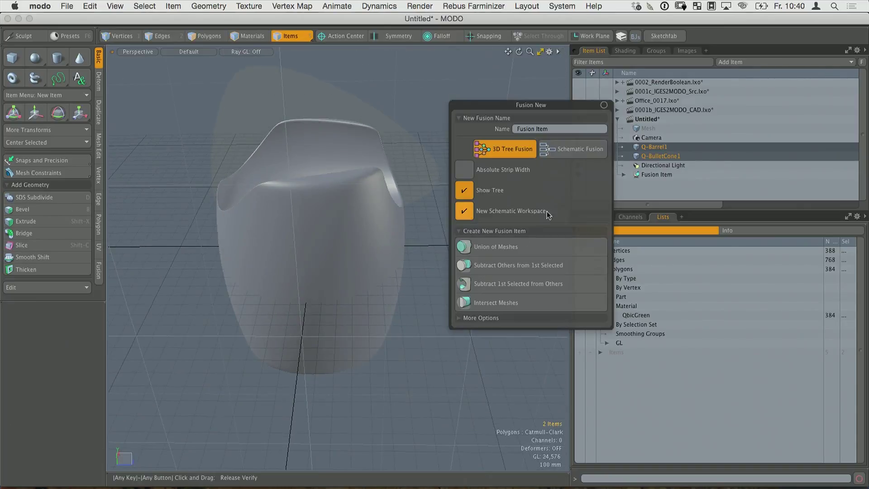
alt+drag(389, 217, 367, 148)
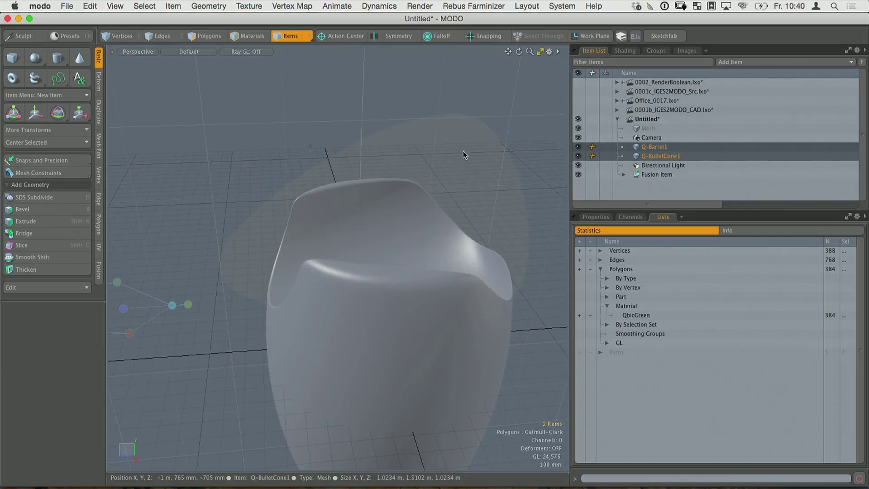
Select only the bullet cone and turn on the wireframe display in the 3D view.
ctrl+click(452, 172)
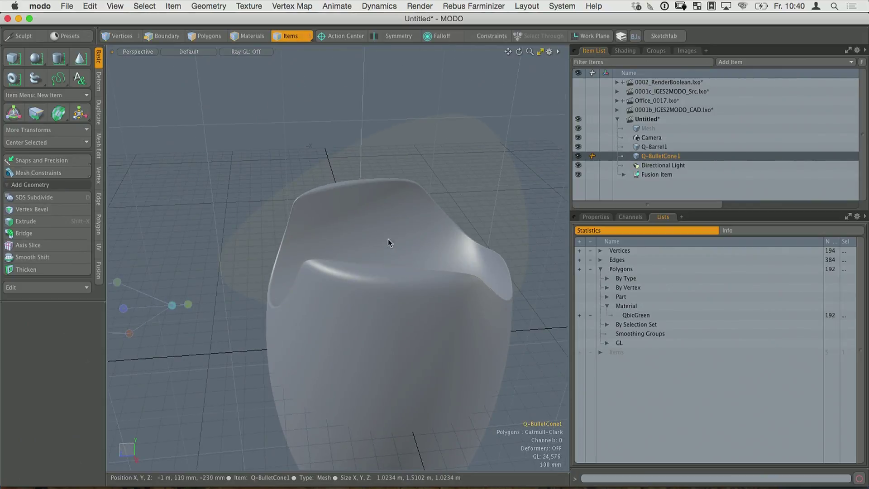
key(alt+grave)
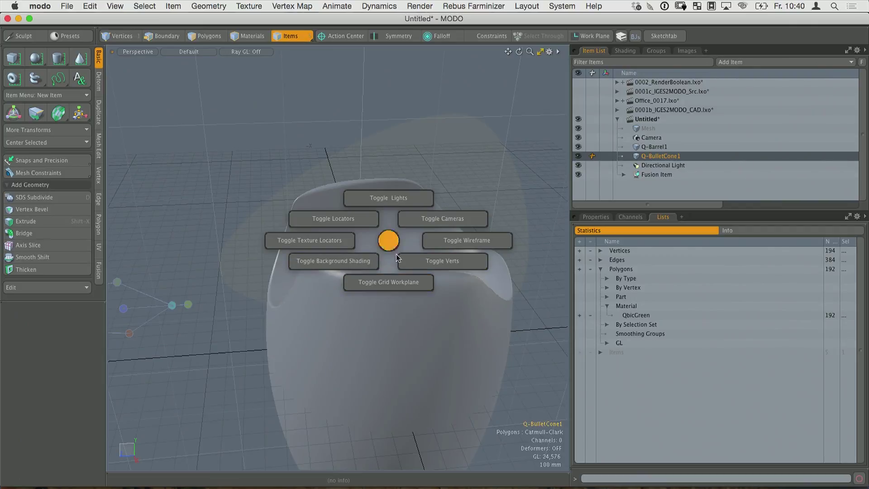
click(415, 256)
click(501, 172)
click(396, 252)
Select a ring of polygons around the bullet cone's circumference and scale it up to widen the cut.
key(3)
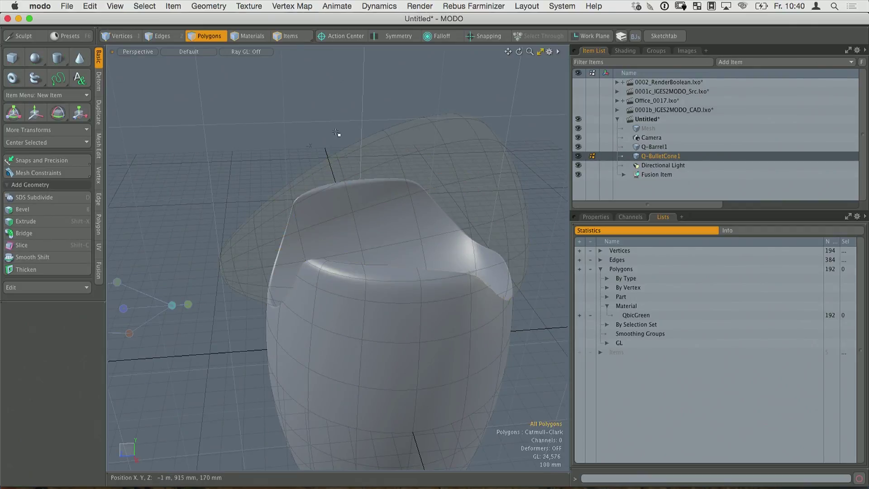
drag(319, 182, 322, 213)
shift+click(340, 254)
key(l)
key(y)
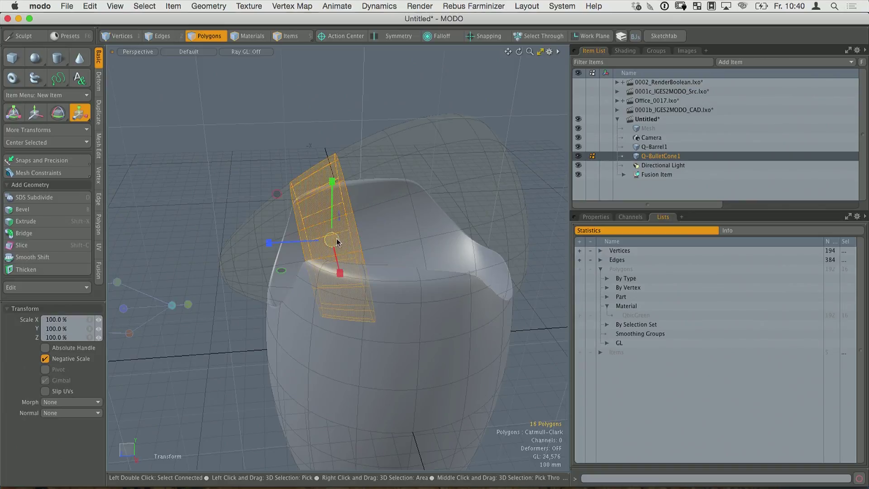
drag(336, 241, 402, 308)
key(space)
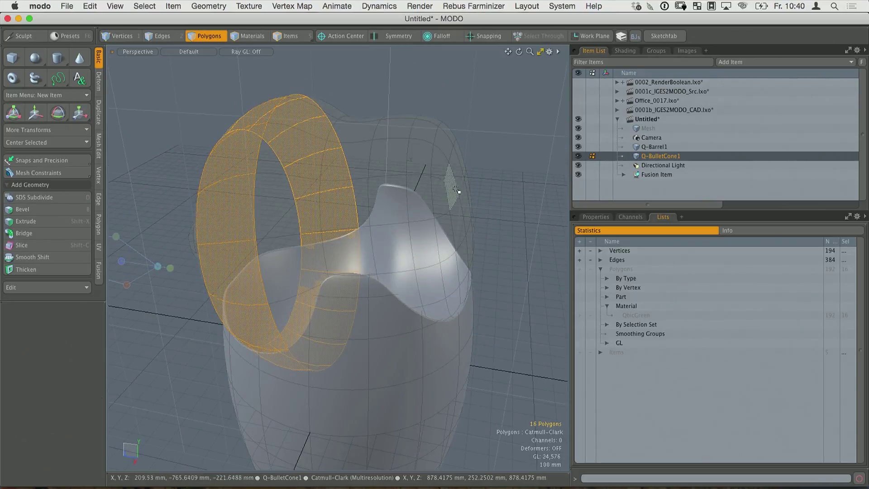
Select a lengthwise loop of polygons around the bullet cone and adjust it with the Transform tool to reshape the cut.
click(457, 191)
double_click(458, 190)
click(459, 190)
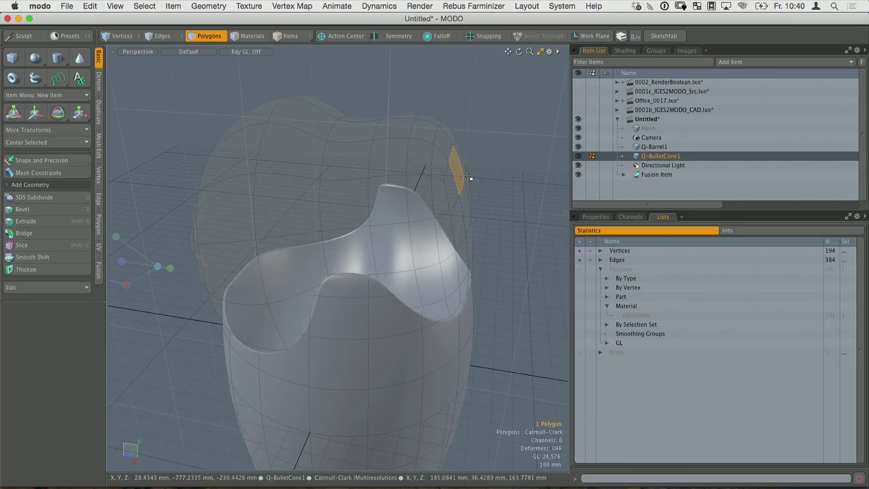
shift+click(469, 202)
key(l)
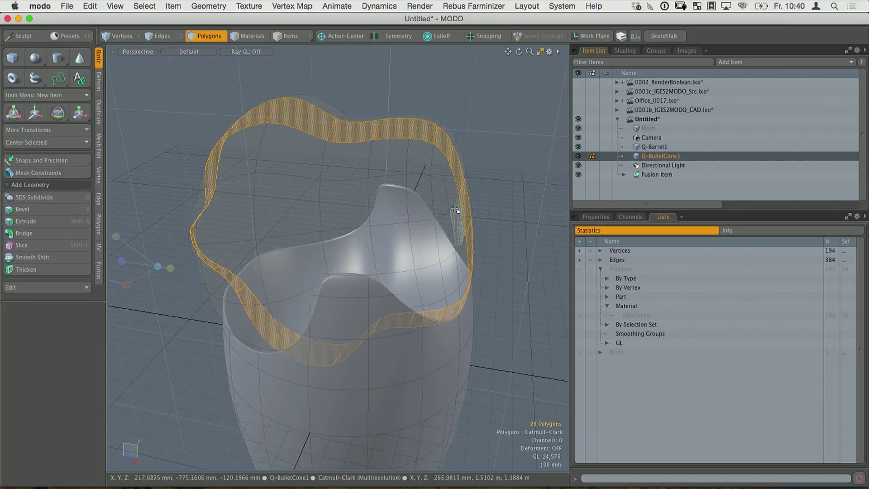
key(y)
drag(319, 251, 336, 288)
key(space)
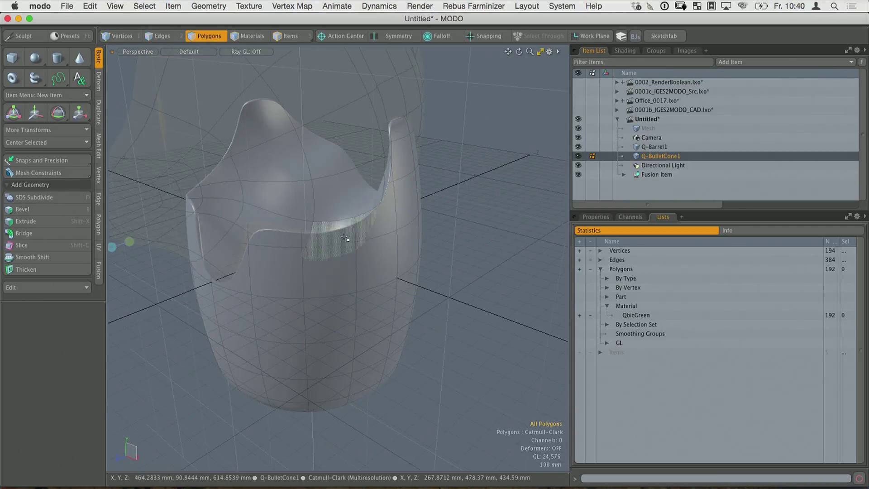
alt+drag(388, 286, 320, 252)
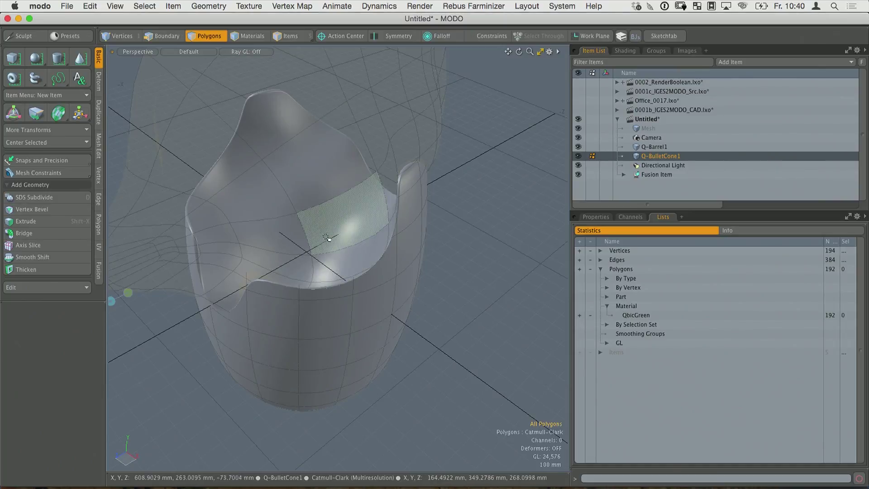
Add a Qbic cylinder mesh to the scene.
key(ctrl+shift+f)
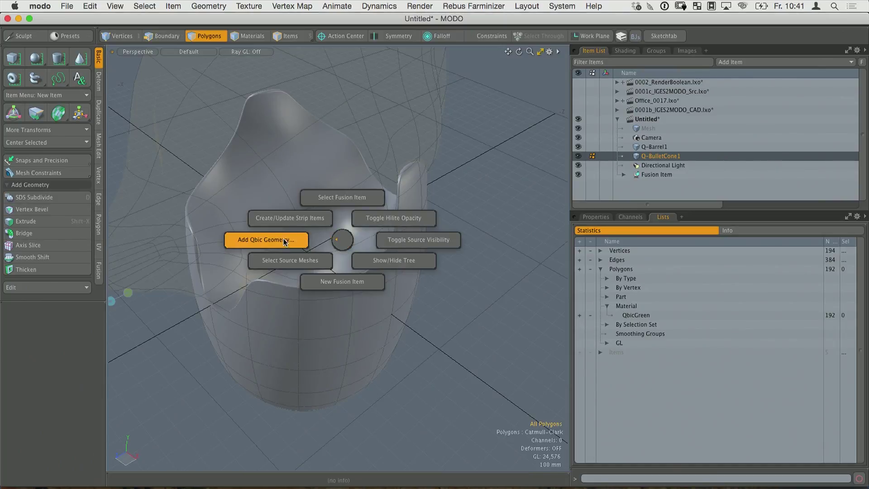
click(272, 235)
double_click(383, 267)
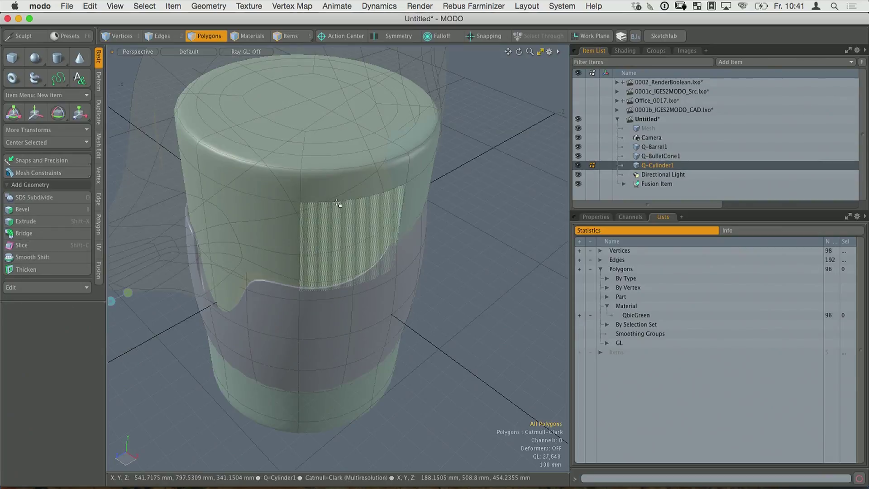
Scale the cylinder item down so it fits inside the barrel and raise it to a Y position of 95 mm.
key(5)
key(r)
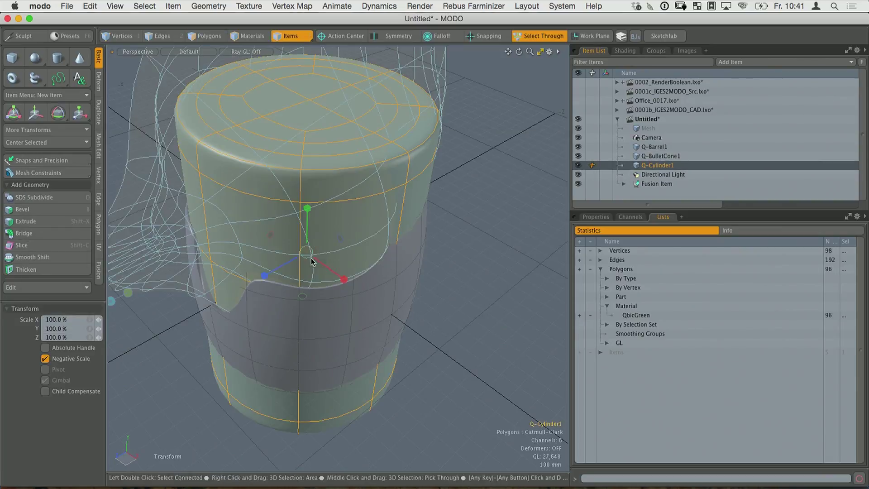
drag(309, 255, 280, 267)
alt+drag(305, 212, 361, 289)
key(w)
drag(332, 217, 336, 202)
alt+drag(351, 279, 356, 206)
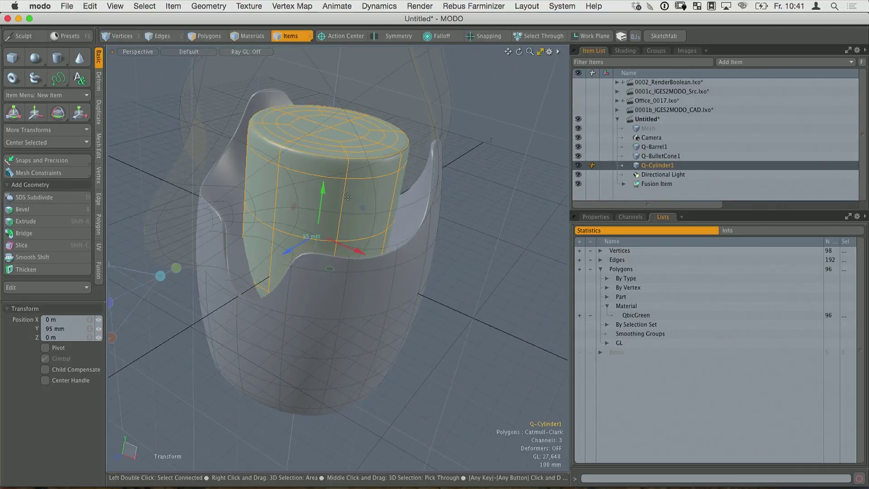
Drop the cylinder onto the barrel in the 3D view and apply it to the fusion as a Subtraction.
drag(657, 166, 354, 306)
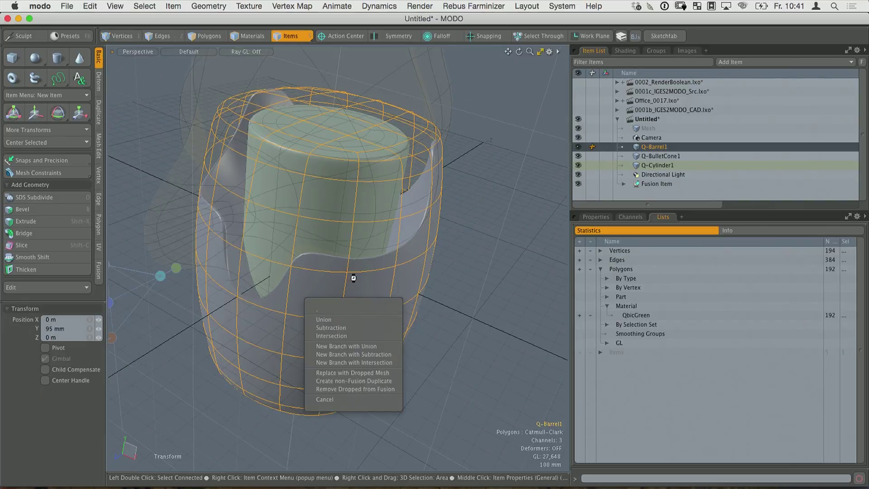
click(353, 327)
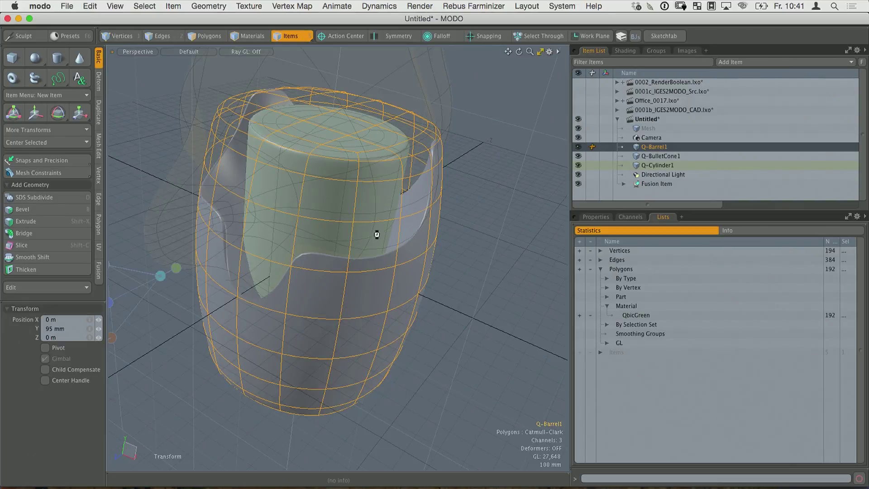
click(338, 244)
Set the Strip Width of the bullet cone and barrel intersection edge to 46% and adjust its Strip Profile.
alt+drag(338, 243, 317, 247)
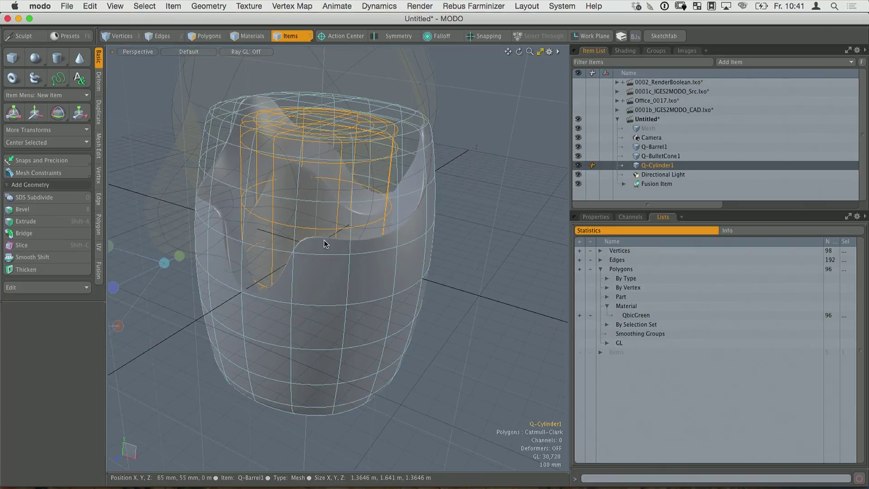
key(alt)
alt+drag(312, 264, 346, 270)
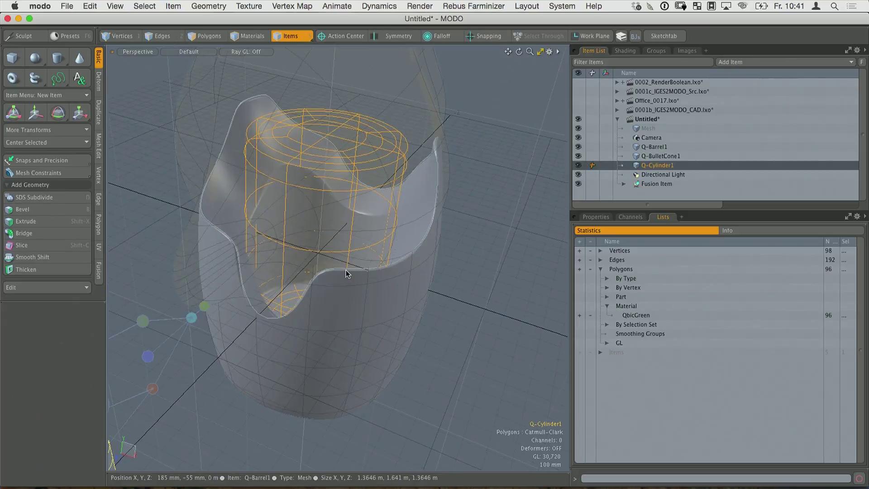
click(347, 270)
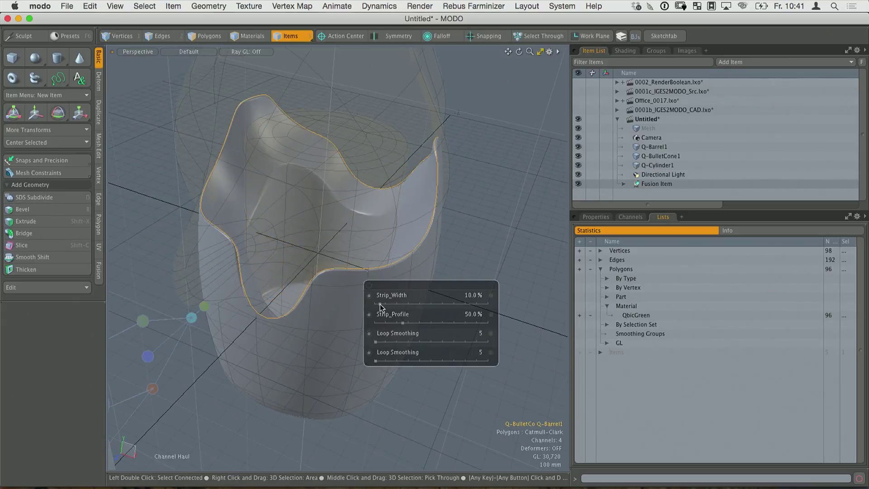
drag(380, 304, 400, 304)
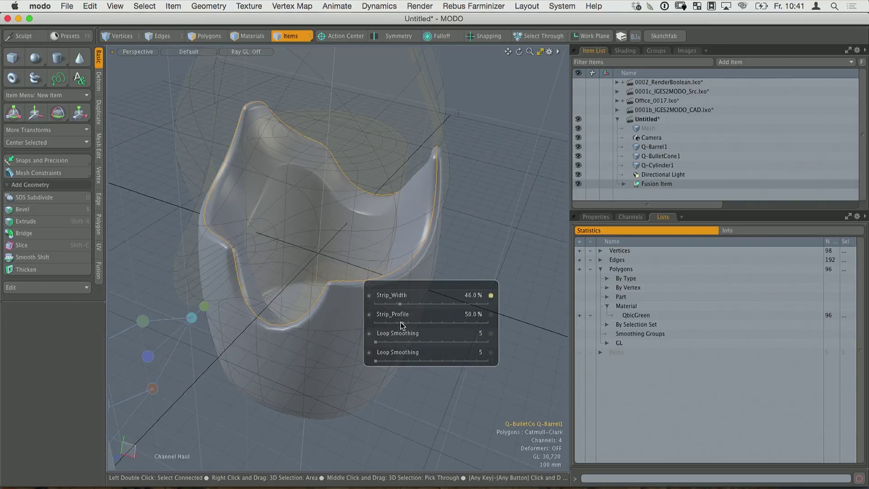
drag(425, 323, 345, 389)
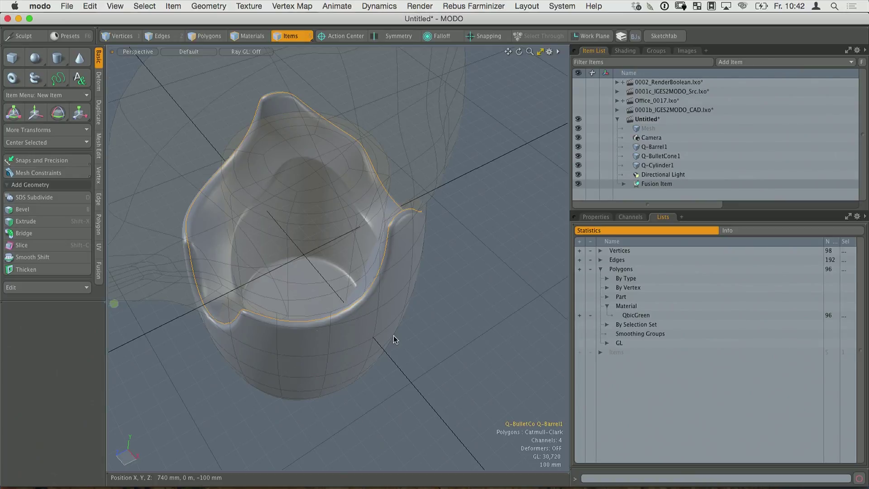
mouse_move(395, 340)
alt+mouse_down()
mouse_move(368, 243)
mouse_move(396, 300)
mouse_move(387, 327)
alt+mouse_up()
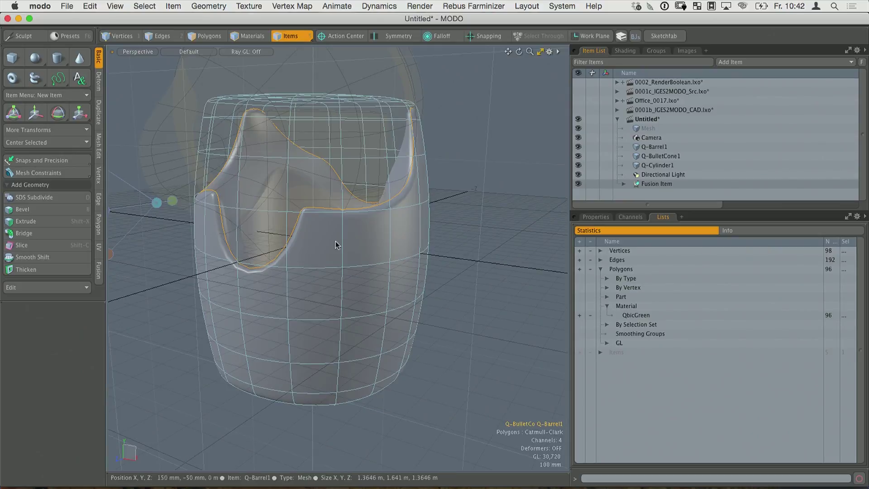
alt+drag(323, 276, 361, 232)
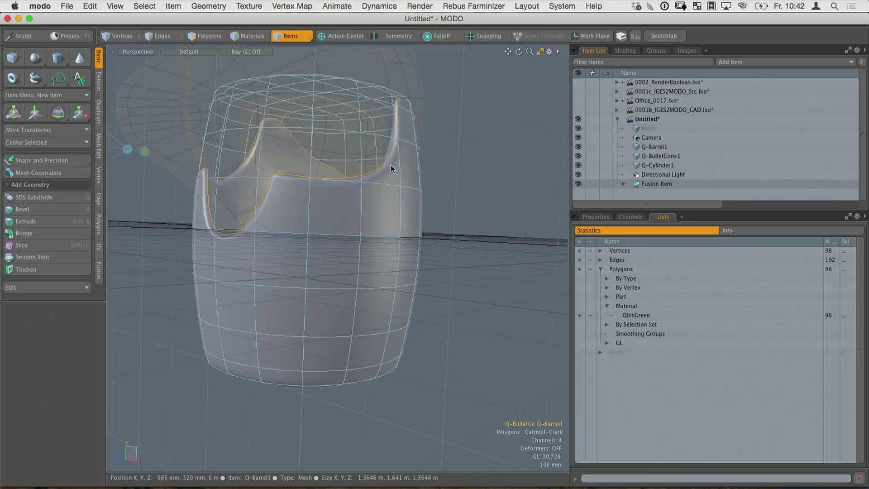
alt+drag(441, 188, 303, 251)
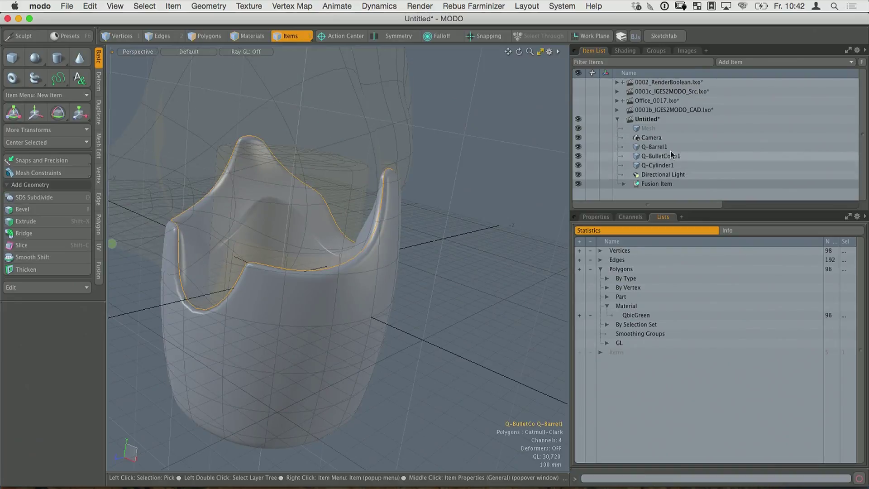
Select the fusion item and examine its strip settings, modeling and display utilities, and output mesh options.
click(665, 185)
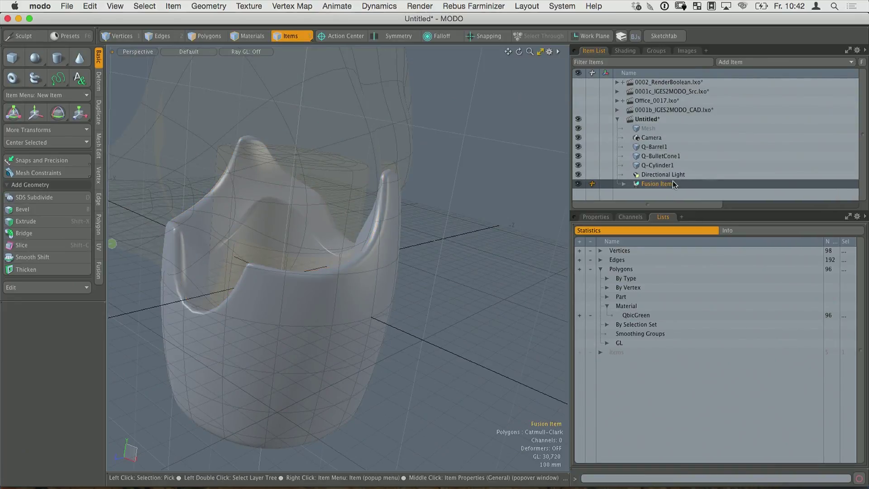
click(609, 218)
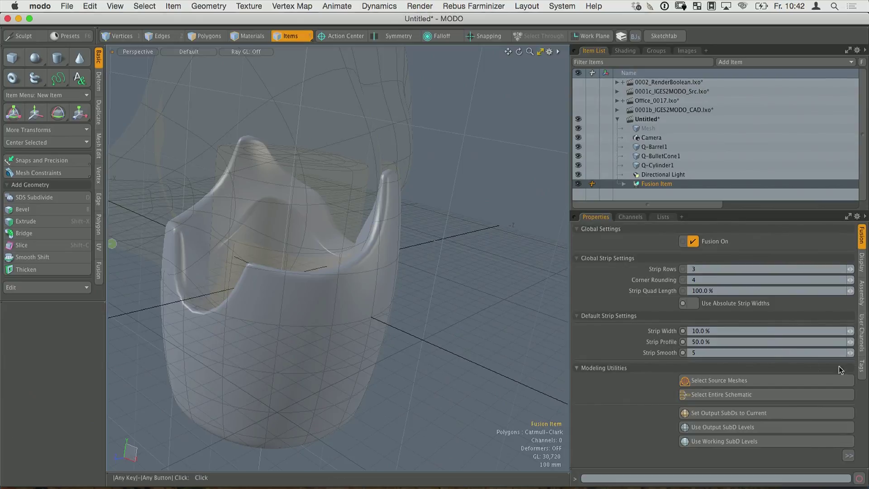
key(ctrl+space)
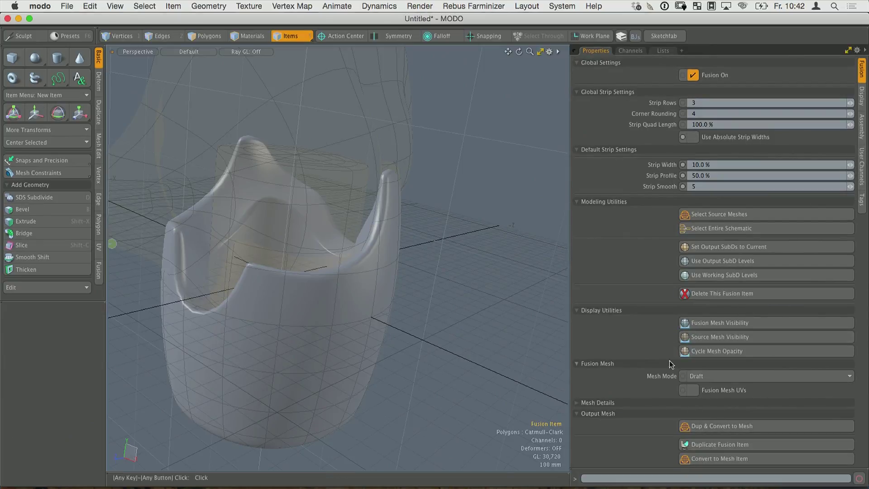
alt+drag(413, 333, 404, 333)
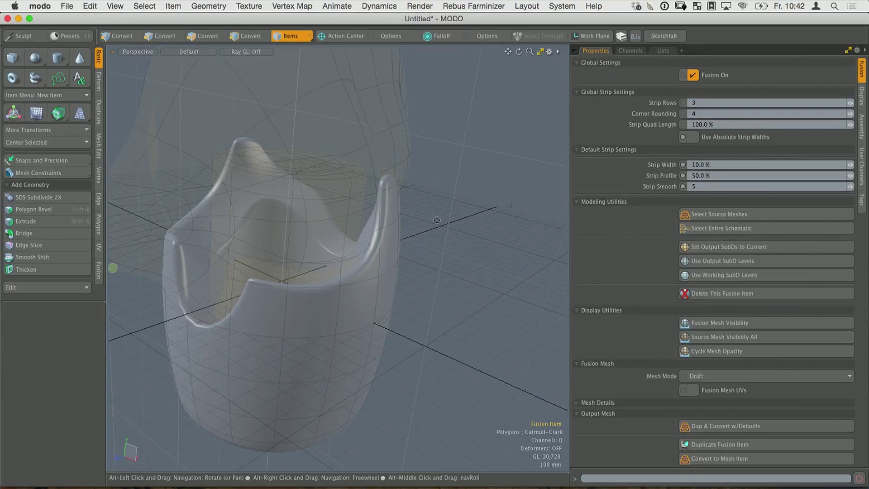
alt+drag(436, 295, 626, 94)
key(ctrl+space)
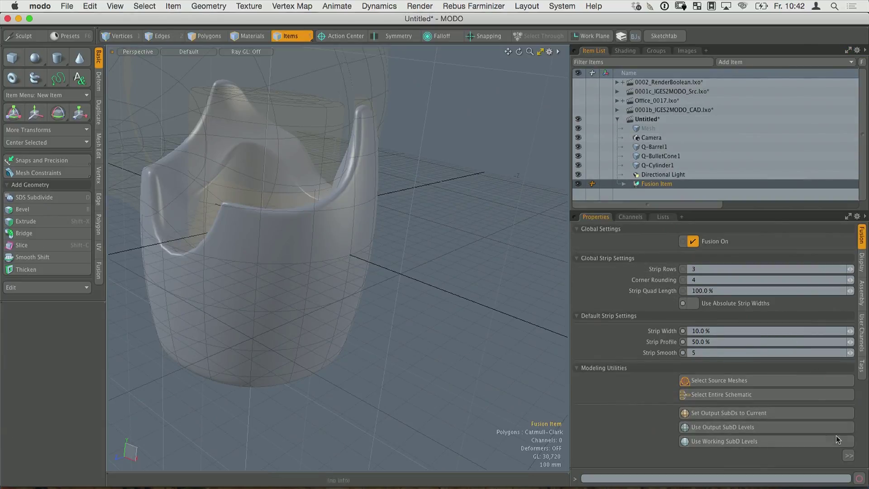
click(848, 456)
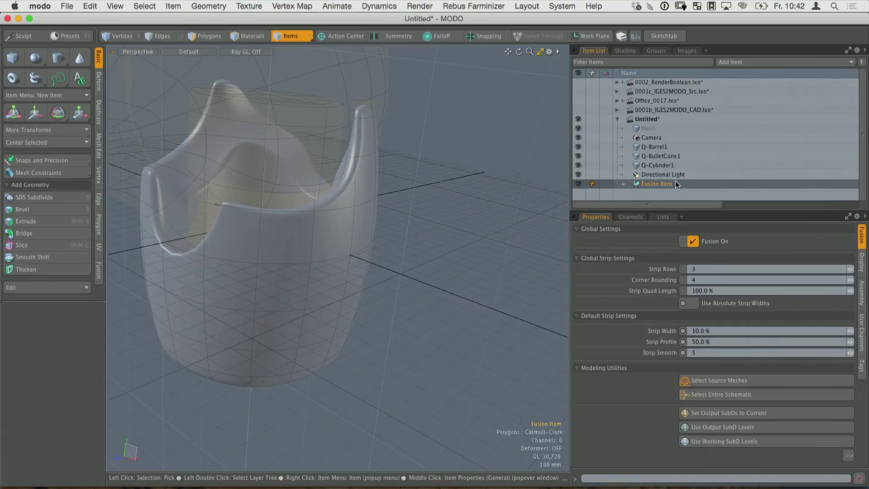
Change the diffuse color of the material in the FusionSurface.lxp group to red (0.5, 0.04, 0.07).
click(626, 50)
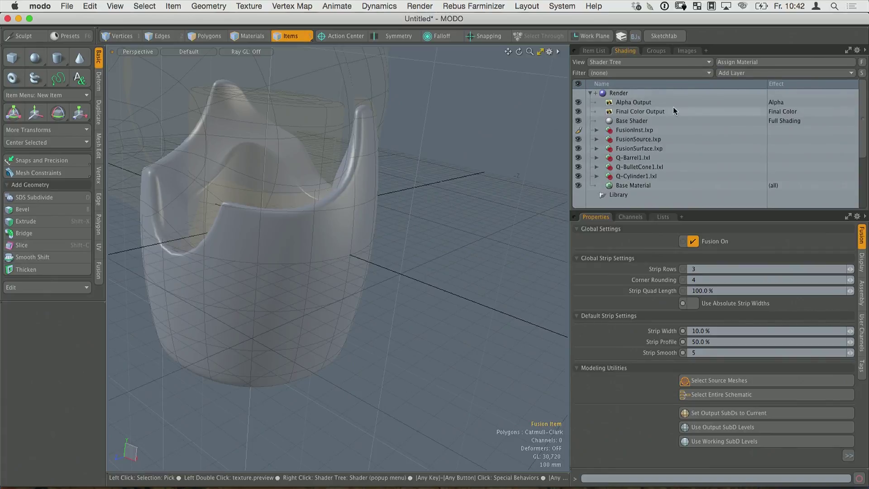
click(597, 148)
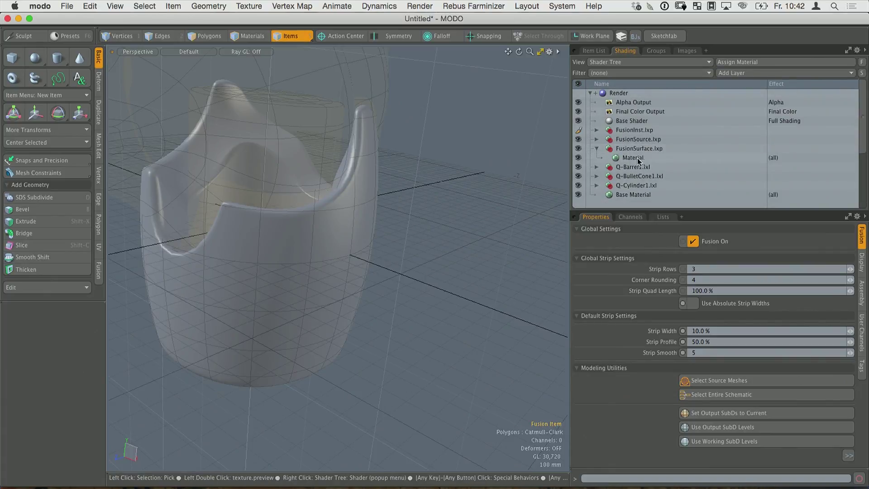
click(636, 159)
click(674, 261)
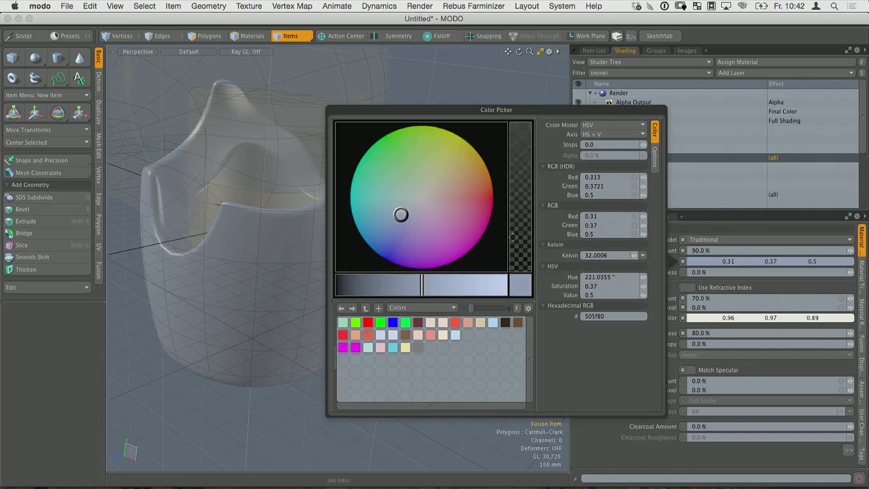
drag(493, 243, 485, 199)
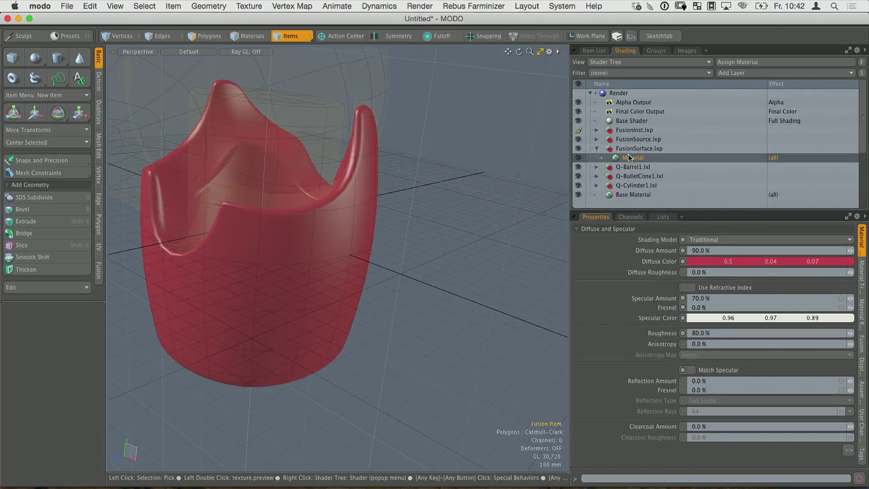
Add the UV Checker 01 preset from the Miscellaneous materials to the FusionSurface.lxp group and place it above the red material.
key(F6)
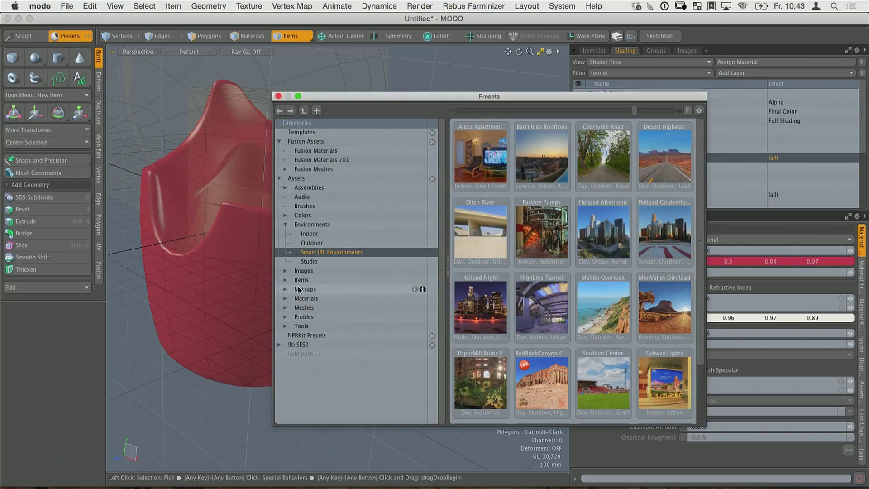
click(285, 298)
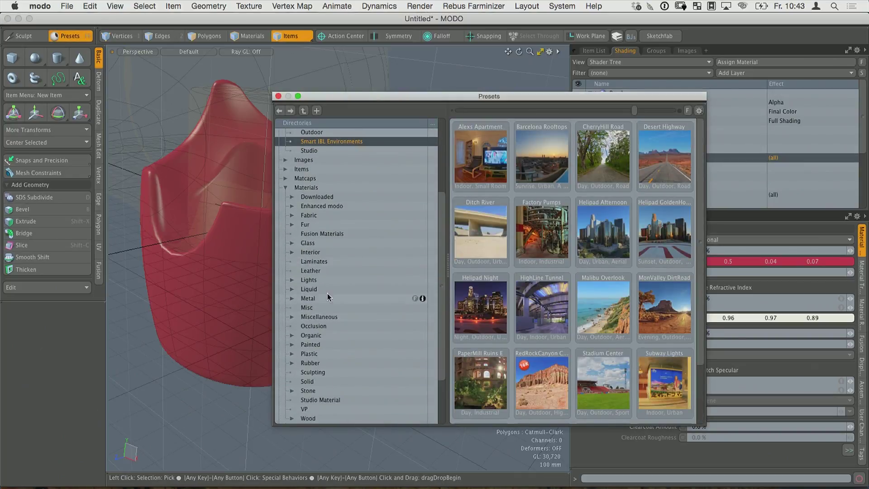
click(293, 317)
click(324, 345)
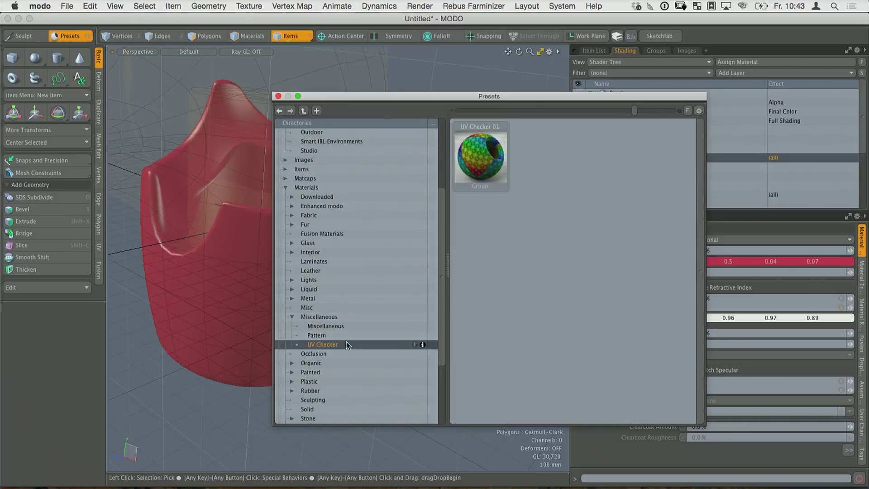
double_click(493, 161)
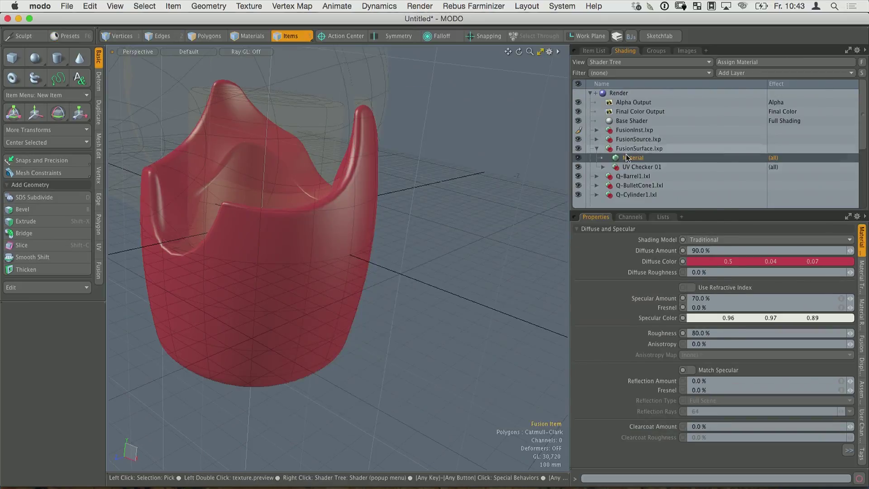
drag(629, 168, 640, 158)
Clear the item selection, inspect the UV checker pattern around the fused barrel, and select the bullet cone.
alt+drag(308, 183, 299, 329)
click(380, 303)
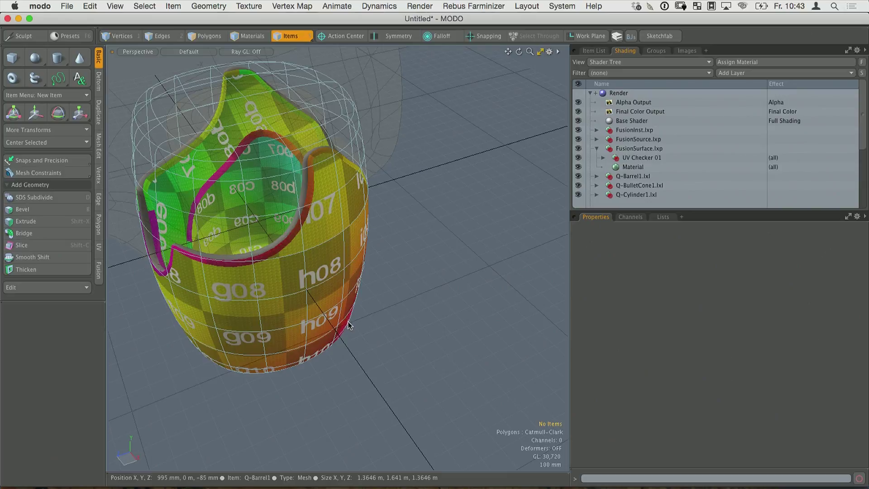
alt+drag(348, 322, 200, 162)
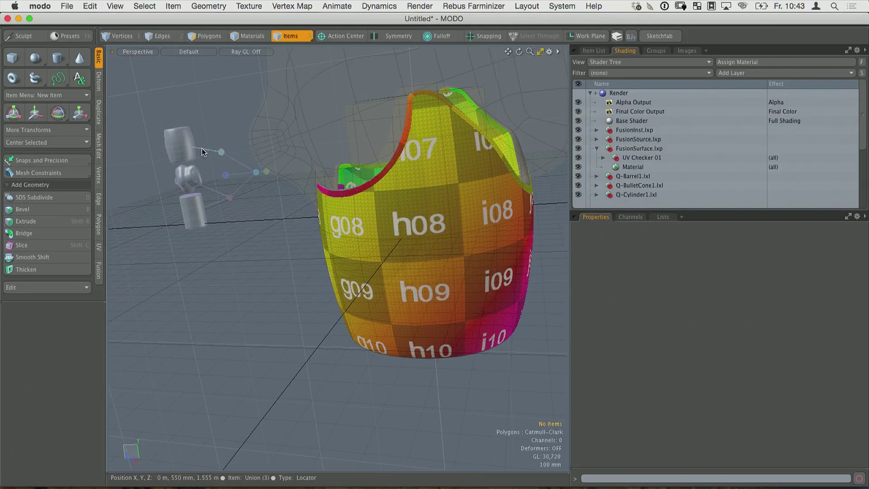
alt+drag(310, 287, 383, 281)
click(287, 123)
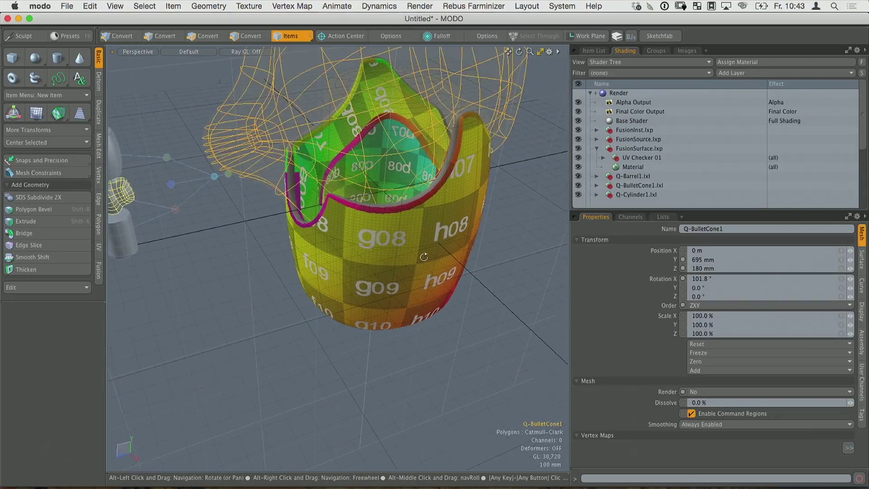
Select the polygon loop around the middle of the bullet cone and scale it to reshape the barrel's cut-out.
alt+drag(287, 123, 292, 186)
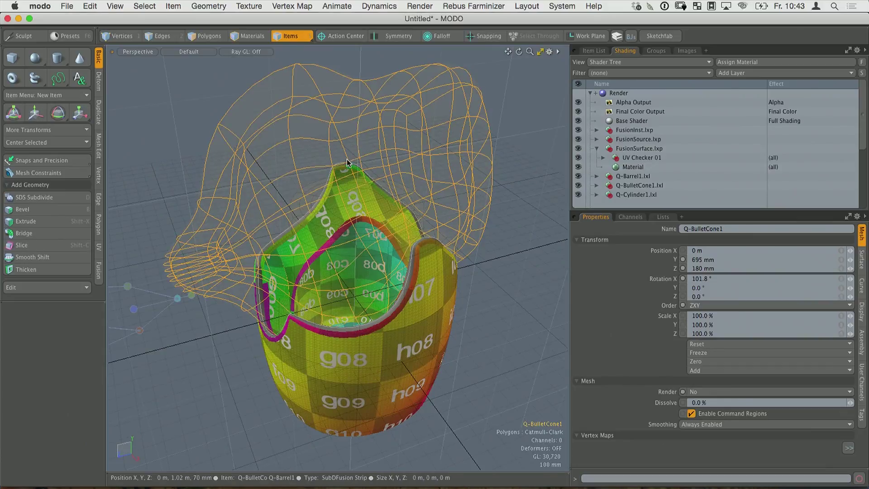
key(3)
double_click(356, 99)
click(358, 100)
double_click(358, 101)
click(359, 103)
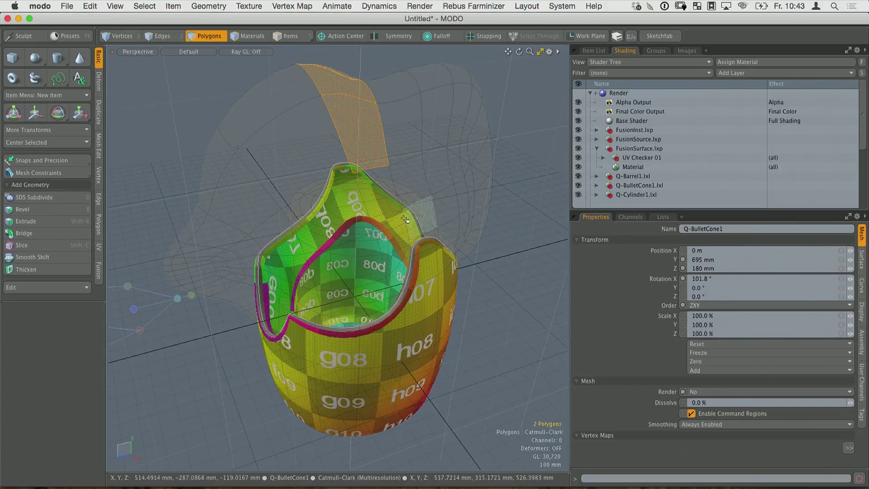
key(l)
key(y)
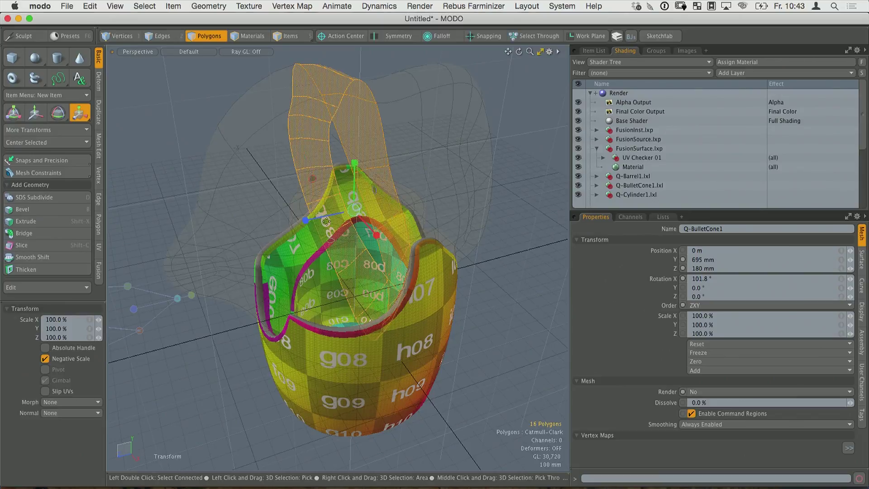
mouse_move(355, 210)
mouse_down()
mouse_move(344, 213)
mouse_move(355, 211)
mouse_up()
key(space)
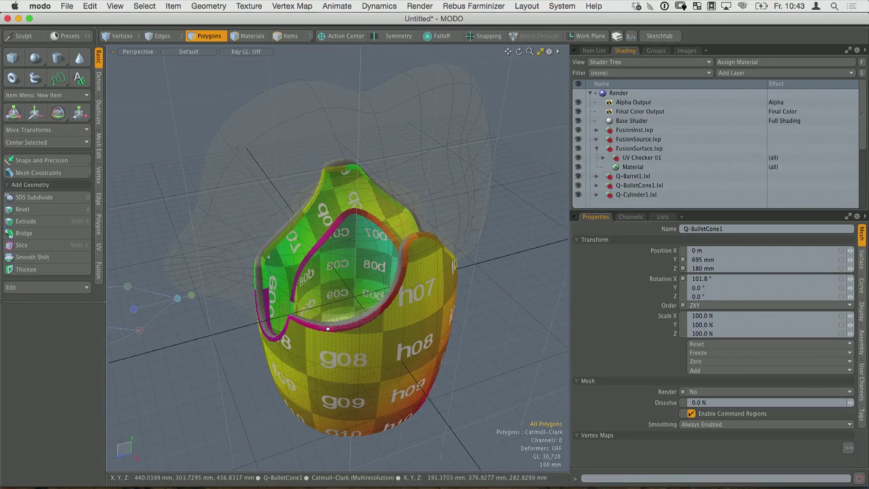
Select an edge loop on the bullet cone, view the cut-out from the side, select the barrel and look through the shader tree.
key(2)
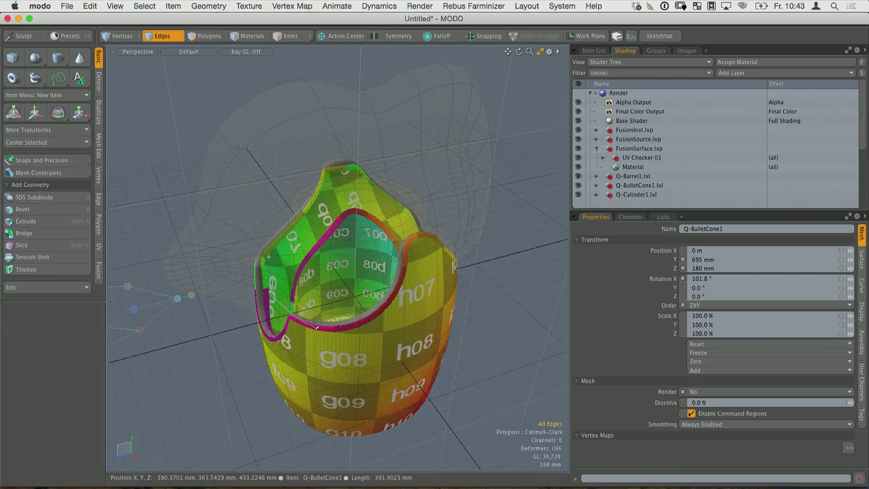
double_click(316, 326)
alt+drag(315, 326, 399, 244)
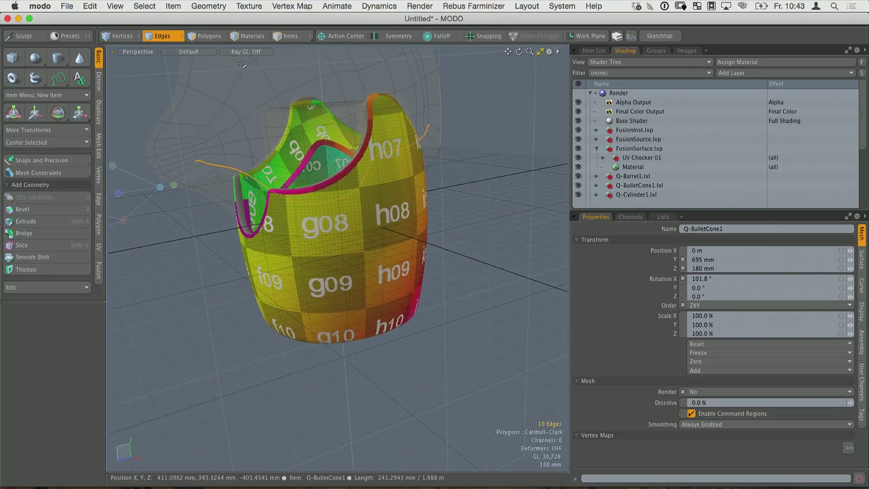
click(290, 36)
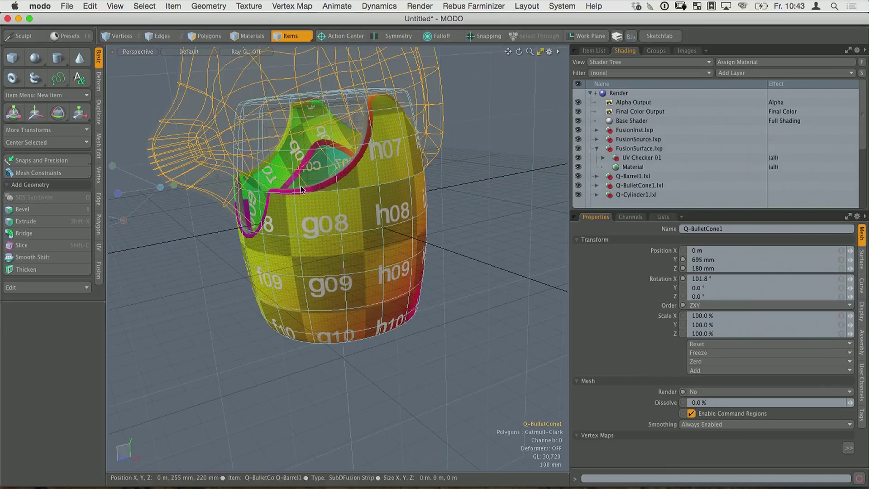
click(376, 225)
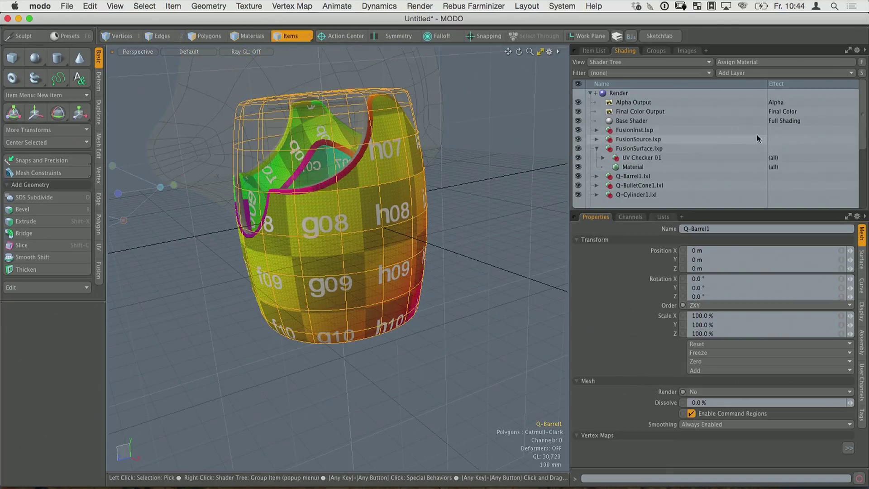
scroll(777, 131, down, 4)
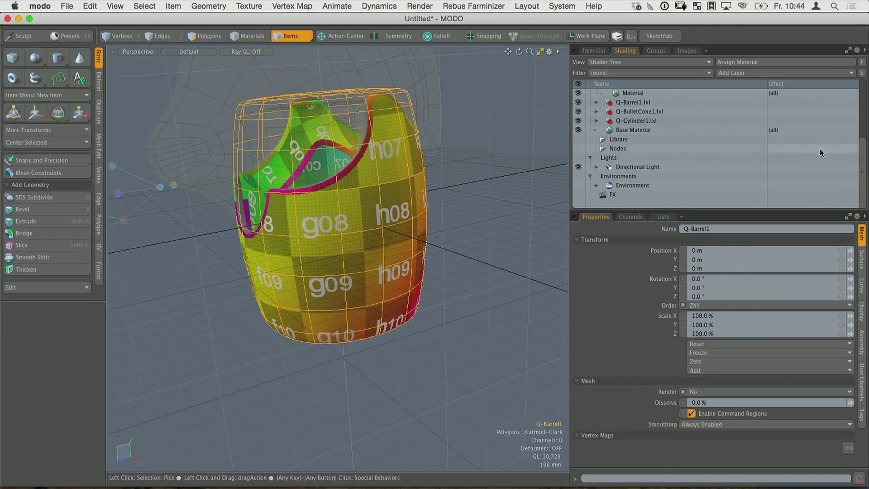
scroll(829, 149, up, 2)
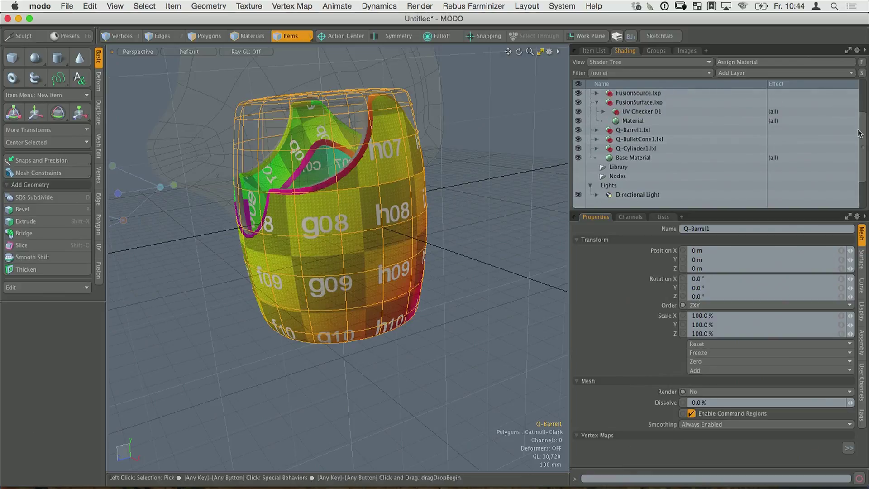
Duplicate the fusion item and convert the copy to a mesh named print, accepting the current mesh mode.
click(594, 51)
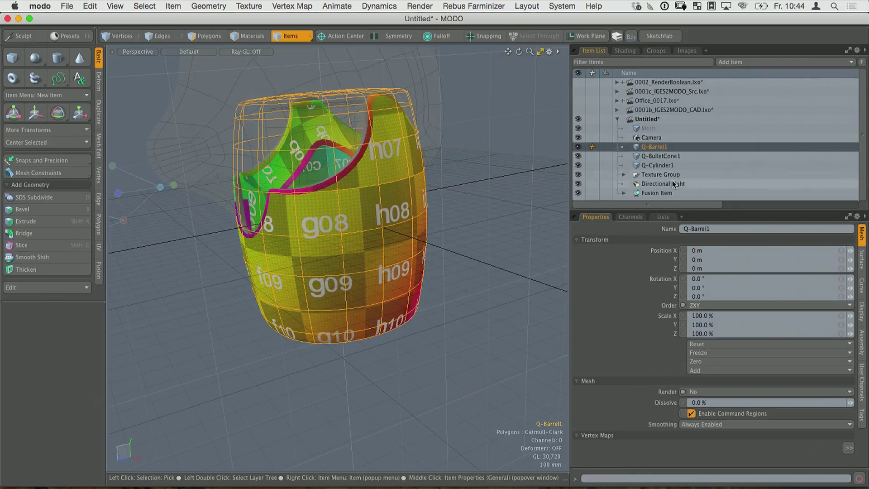
click(655, 193)
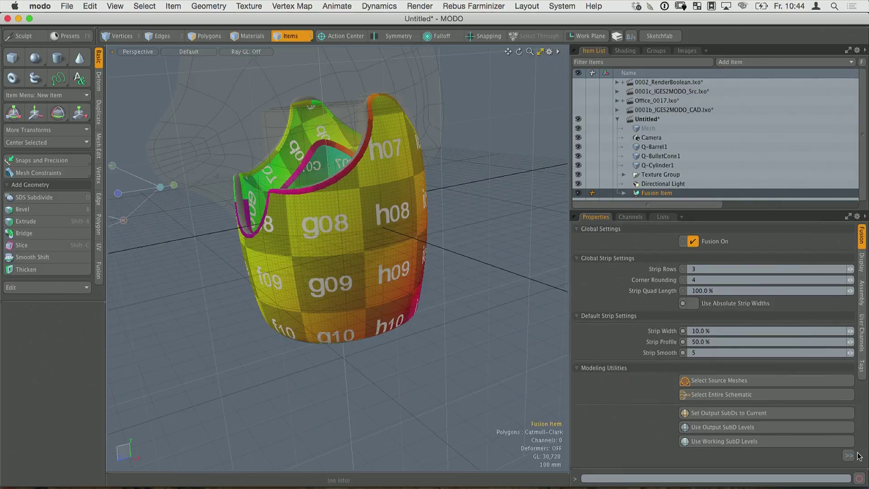
click(855, 455)
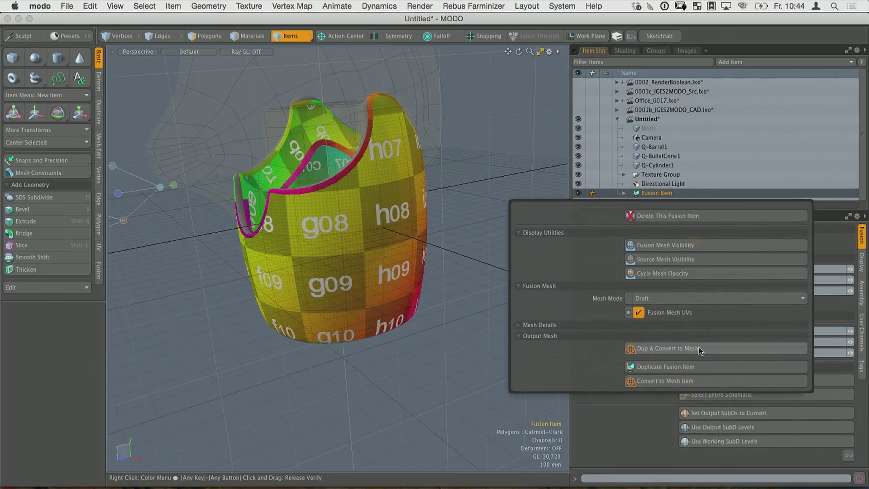
click(698, 348)
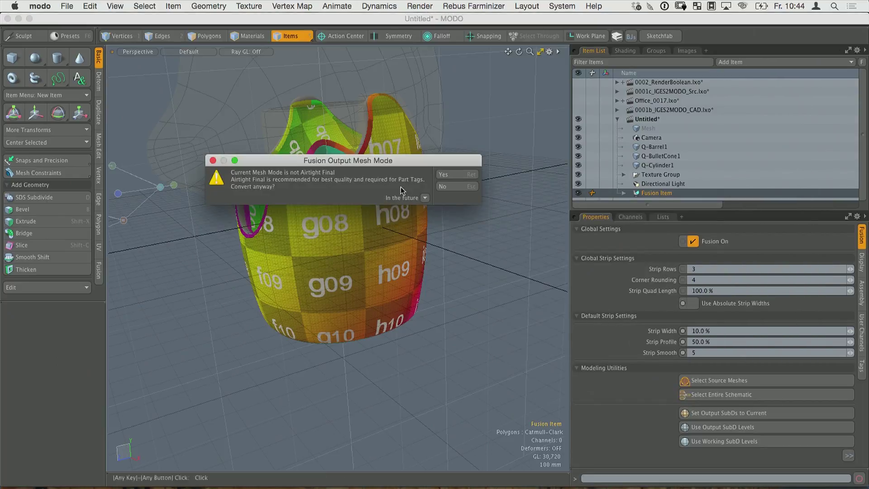
click(448, 175)
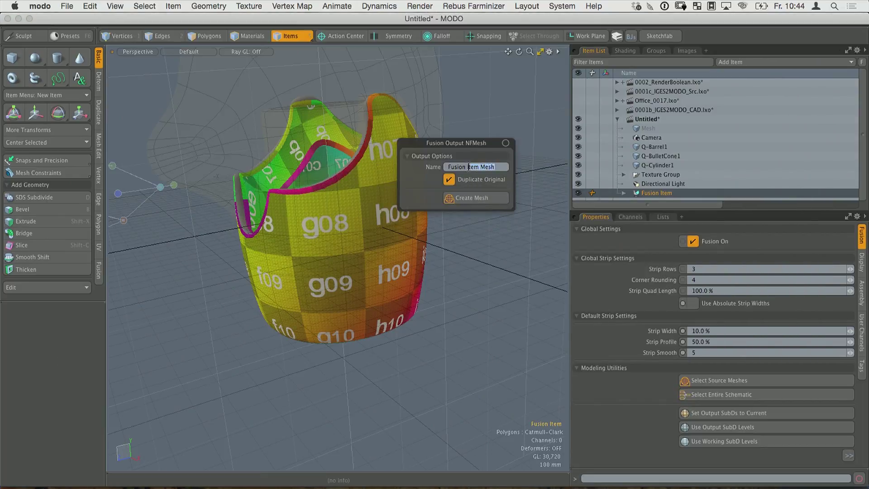
text(print)
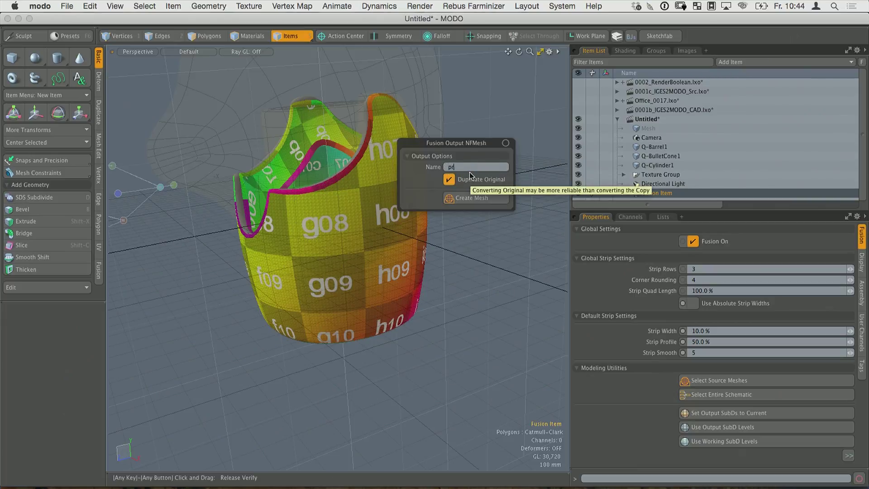
click(475, 198)
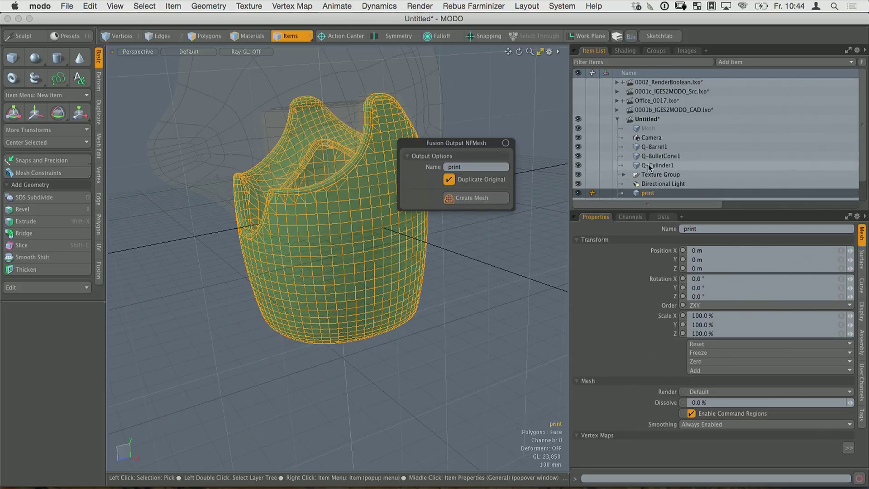
Create a new scene and import the print mesh into it with its children and shaders, keeping the source item.
key(super+n)
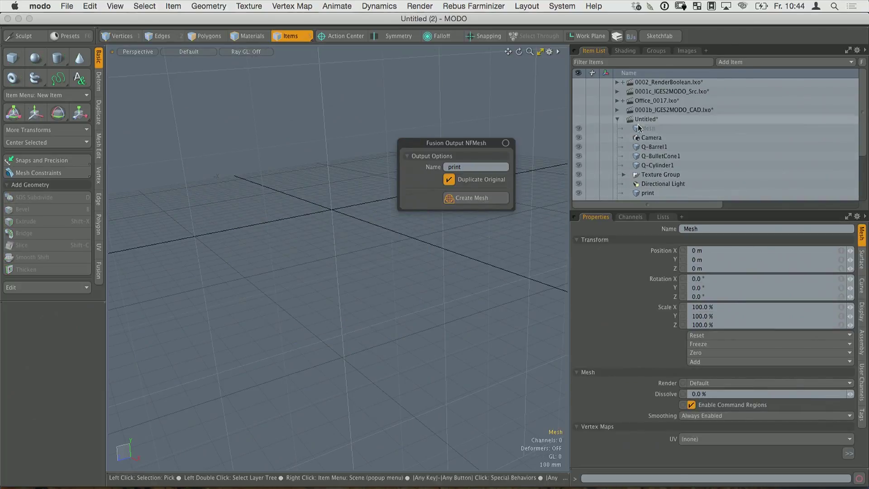
click(618, 119)
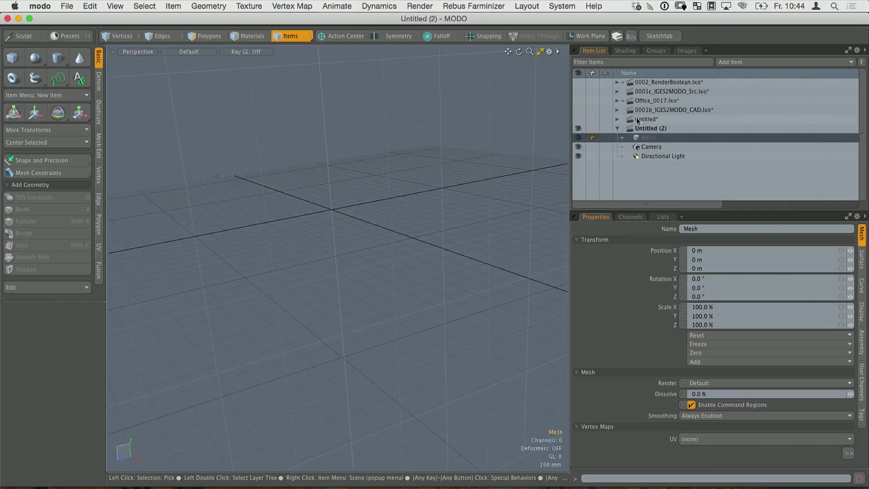
click(618, 119)
drag(650, 184, 669, 166)
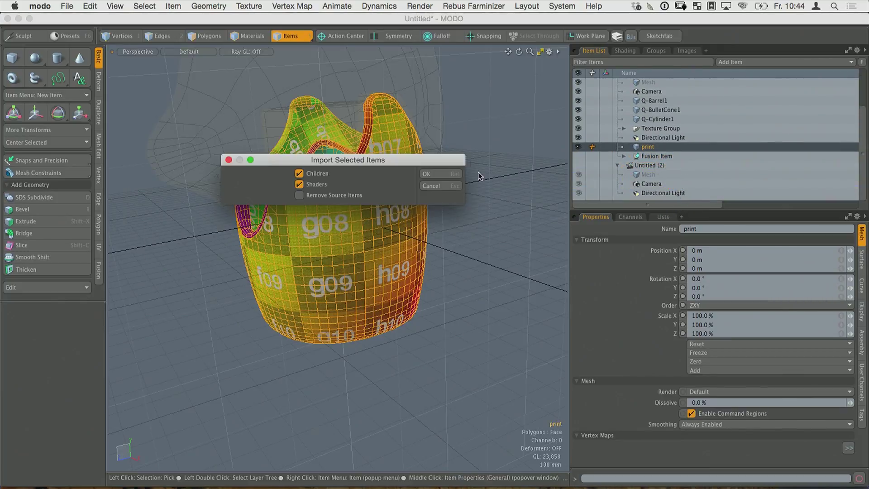
key(Return)
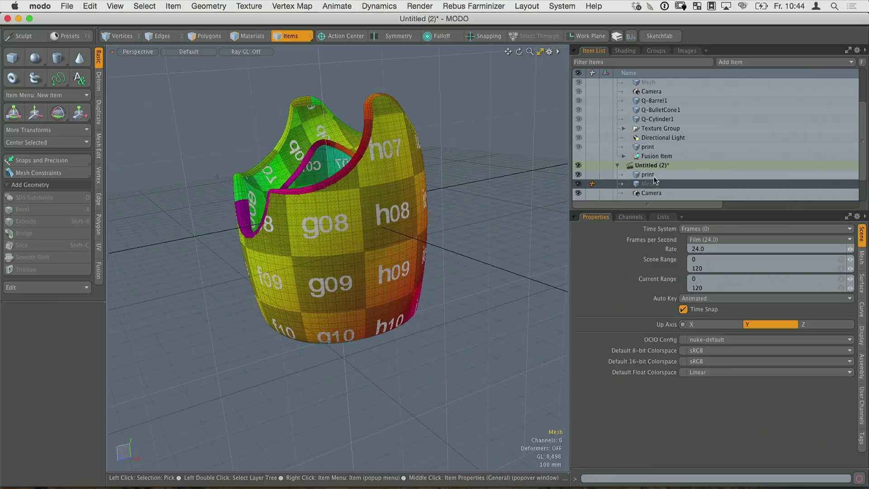
Export the print mesh of the new scene as a Stereolithography STL file named vase, and clear the item selection.
click(651, 175)
click(70, 7)
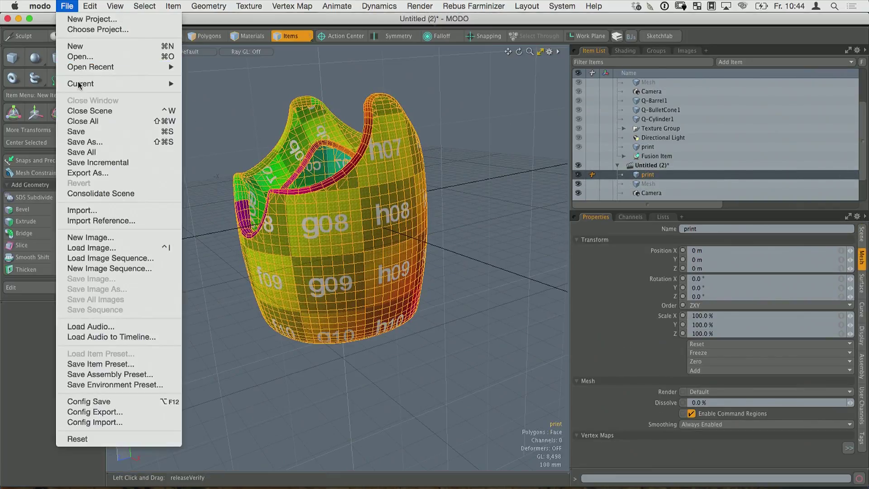
click(100, 173)
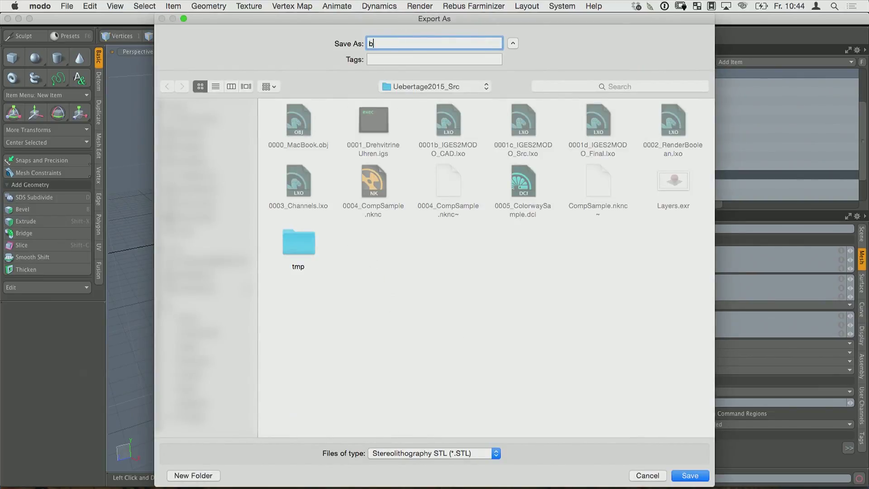
text(vase)
key(Return)
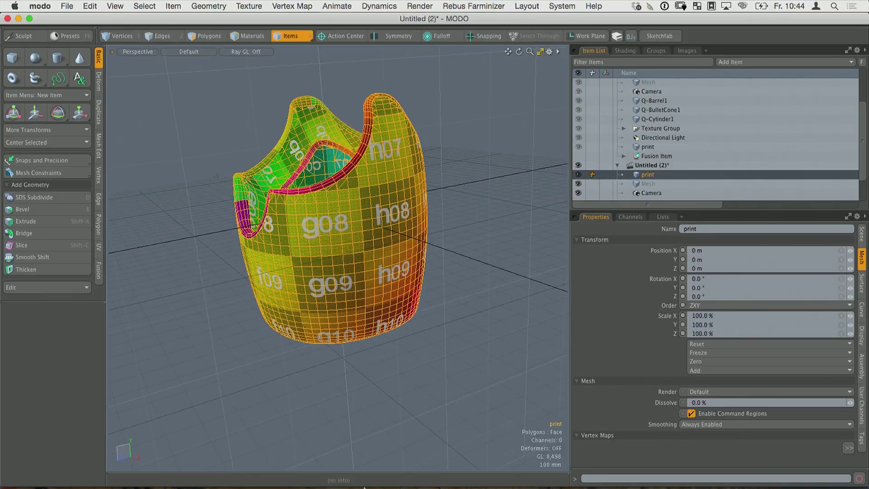
click(340, 466)
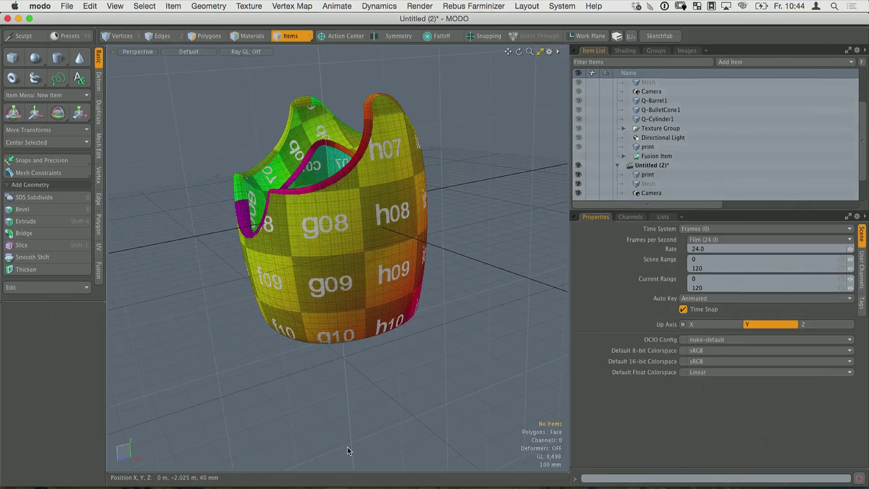
Switch to Cura and load the model file vase.STL onto the build platform.
mouse_move(349, 487)
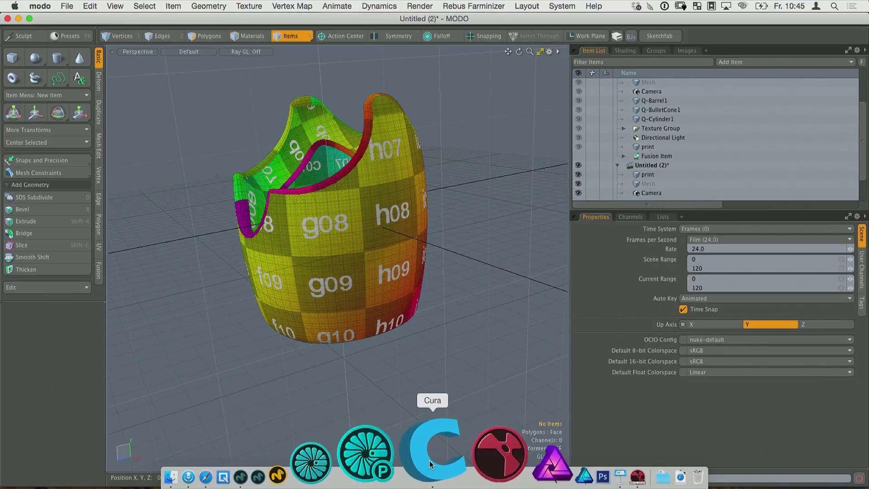
click(430, 461)
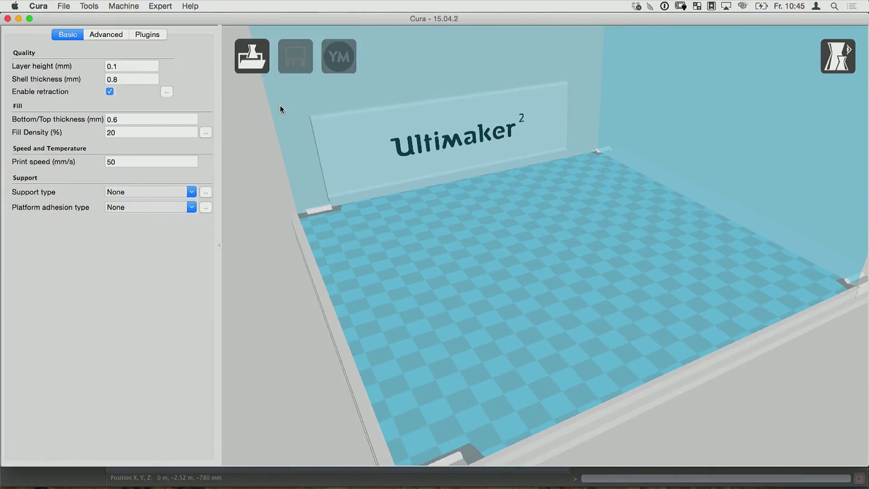
click(63, 7)
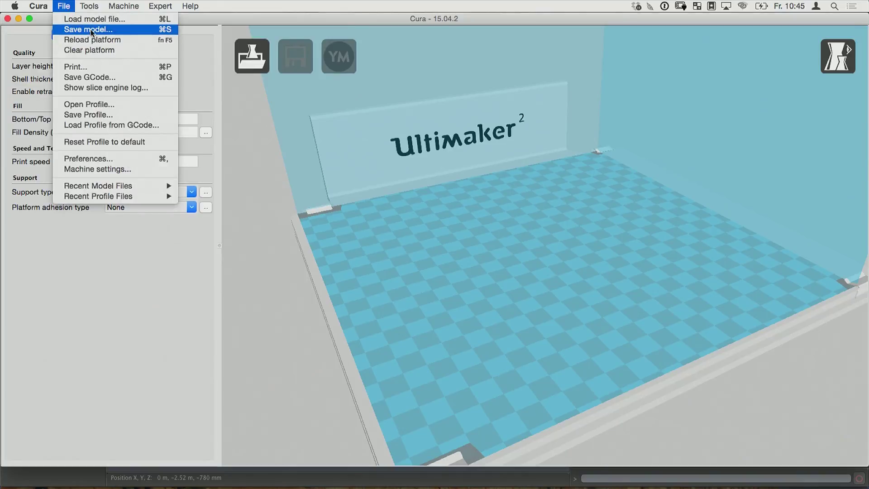
click(93, 18)
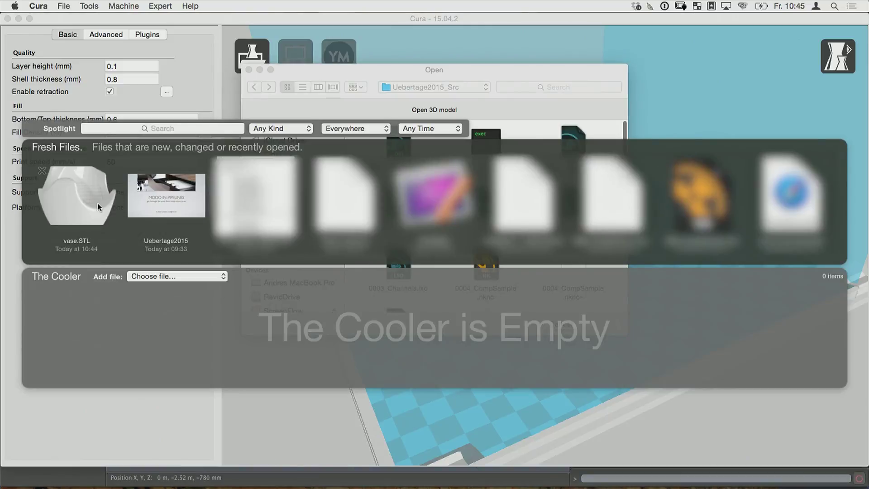
drag(97, 202, 439, 212)
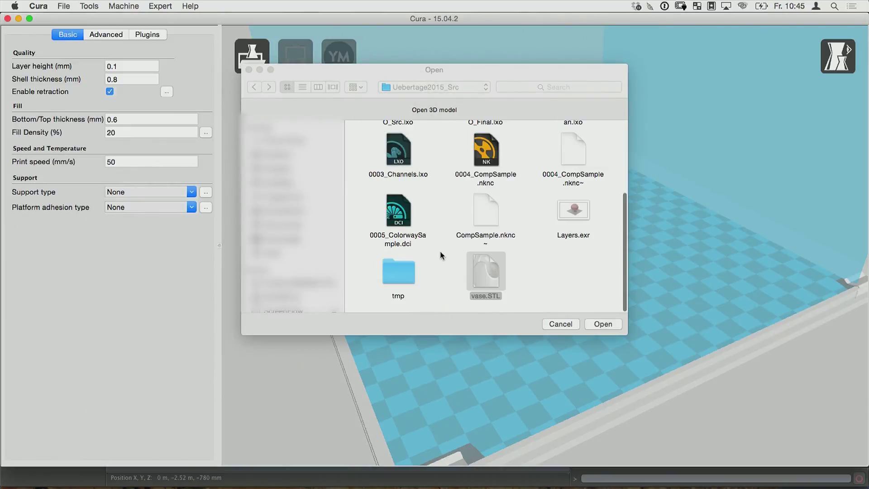
click(494, 277)
key(Return)
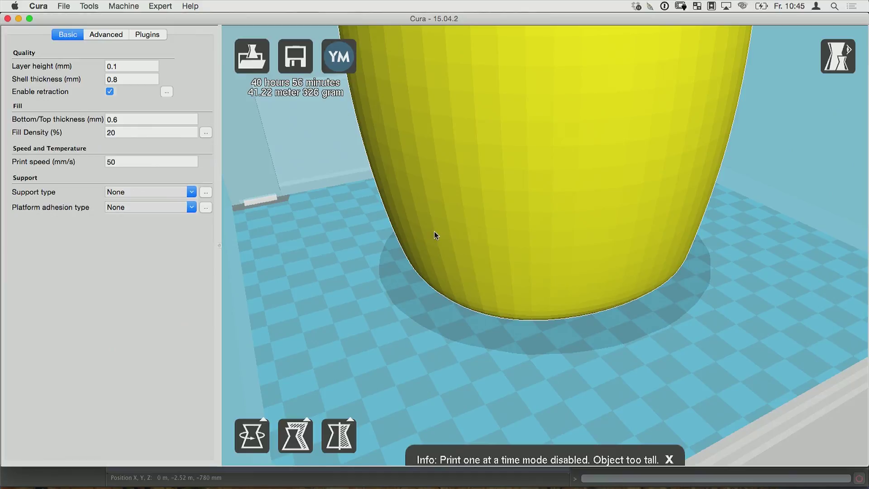
Switch back to MODO, select the print mesh and add dimensions to it, examining them up close.
key(super+Tab)
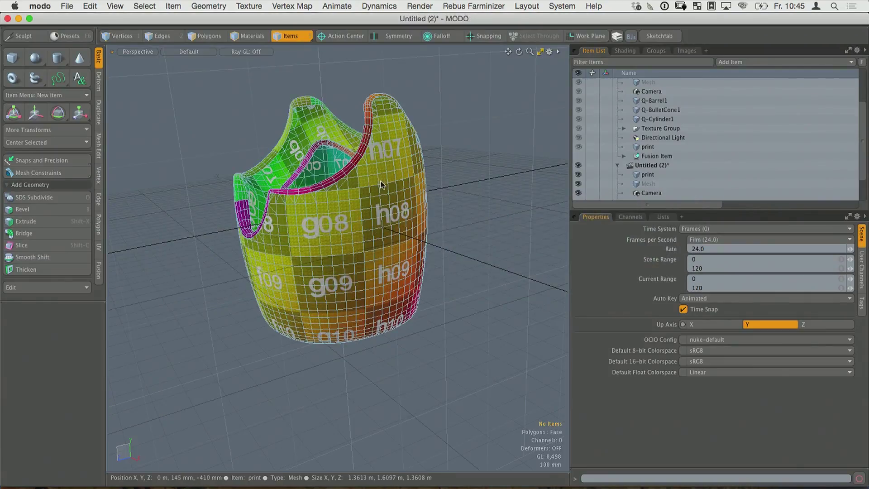
click(381, 180)
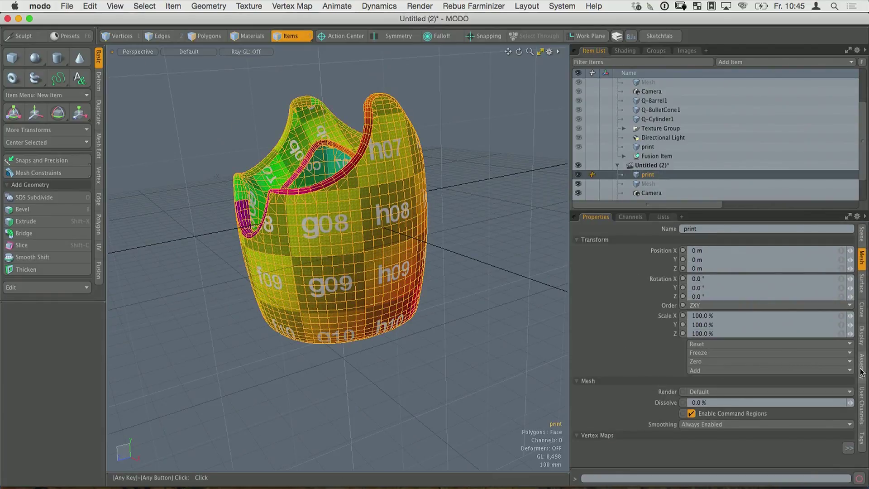
click(861, 341)
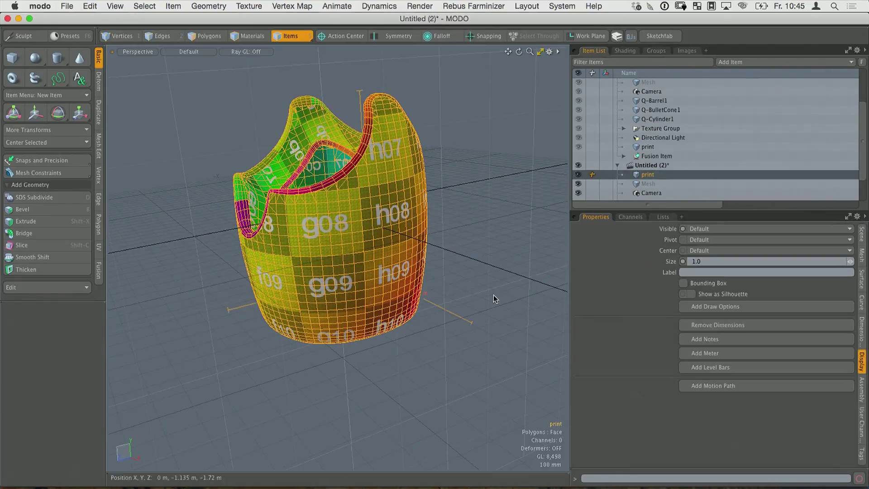
alt+drag(452, 285, 403, 247)
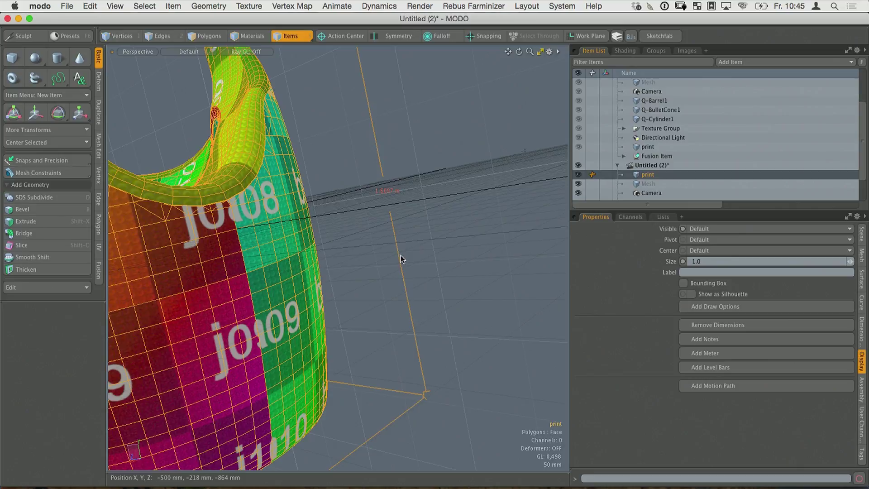
Switch to Cura and scale the vase model uniformly to an X size of 18 mm, leaving it deselected.
key(super+Tab)
scroll(509, 215, down, 10)
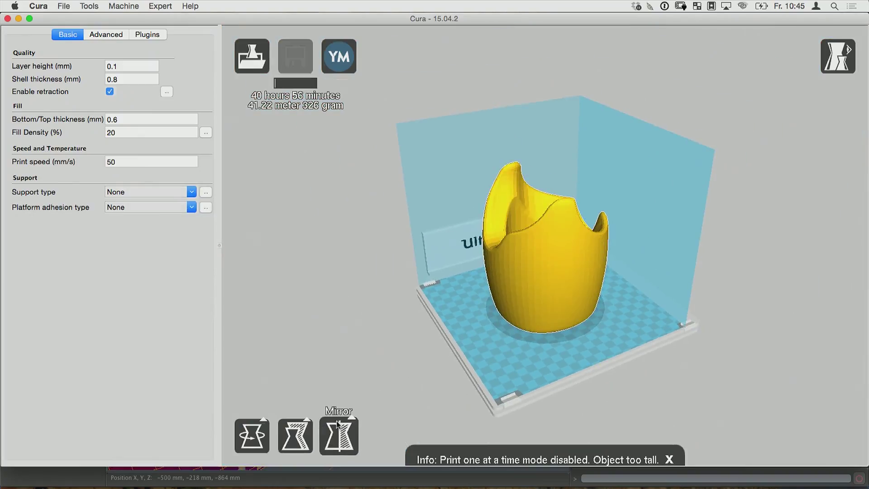
click(296, 436)
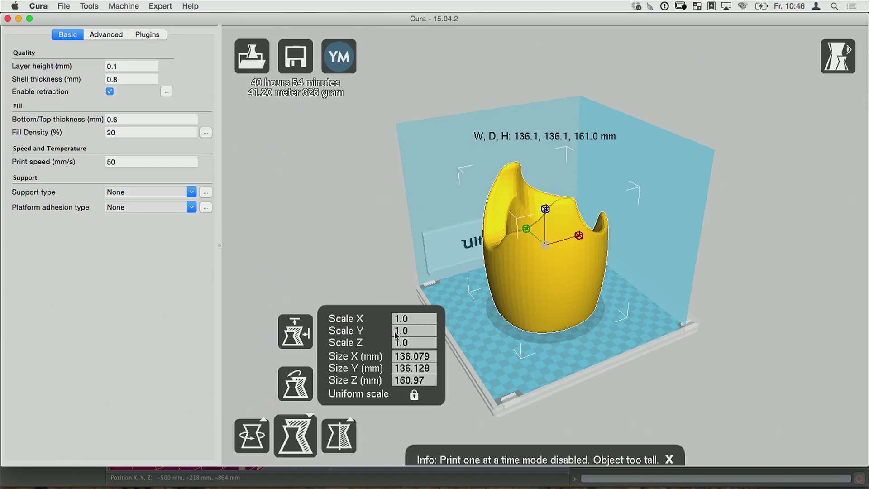
click(434, 356)
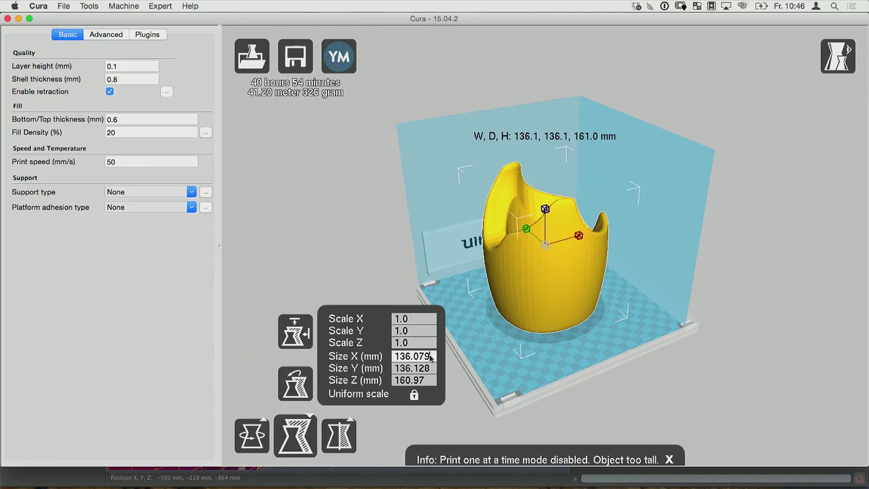
key(BackSpace)
key(BackSpace)
key(BackSpace)
key(BackSpace)
key(BackSpace)
key(BackSpace)
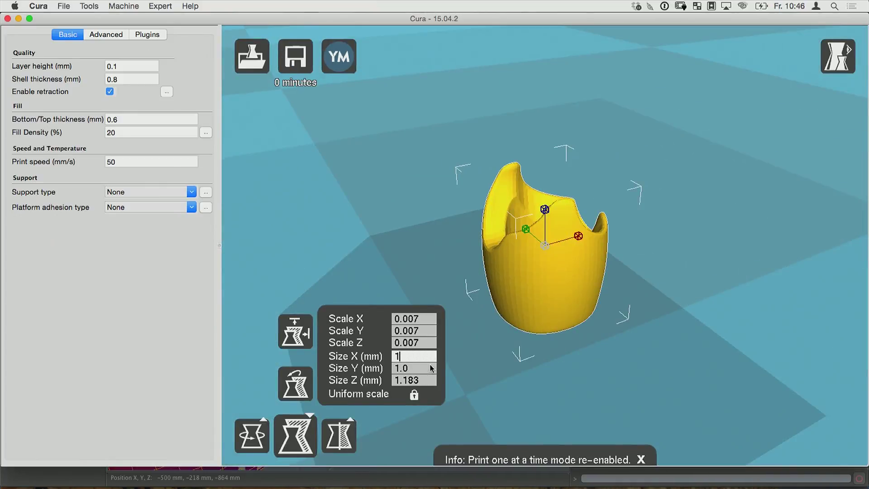
text(8)
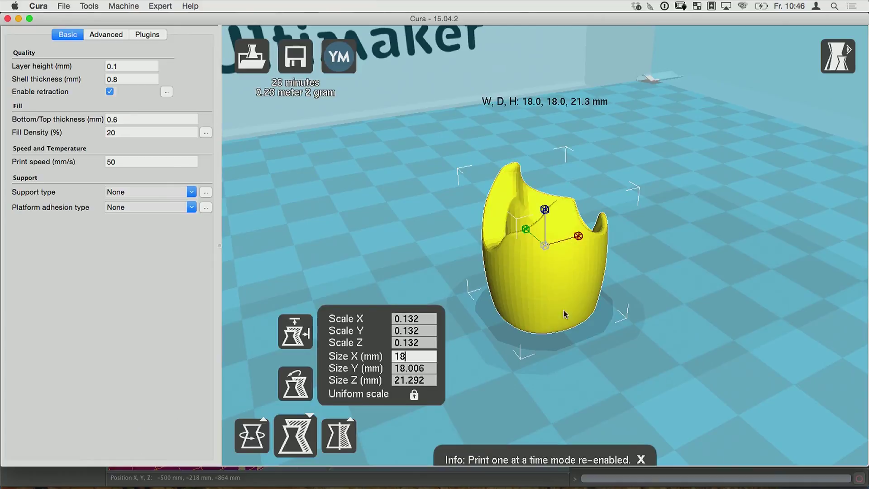
click(646, 301)
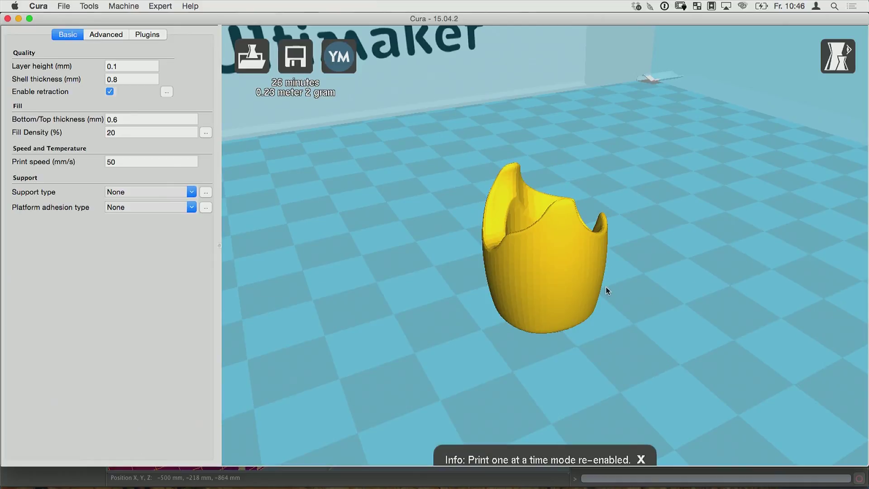
Switch back to MODO and open the scene file 0003_Channels.lxo from the Uebertage2015_Src folder.
key(super+Tab)
key(super+Tab)
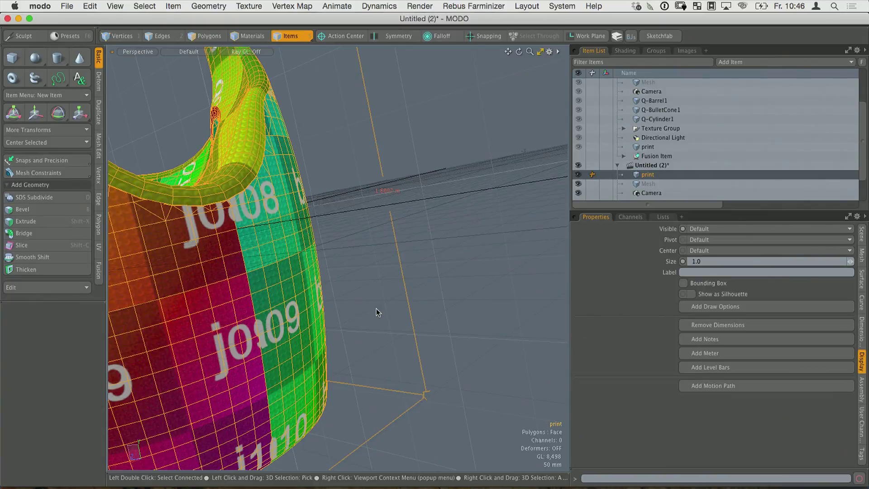
alt+drag(372, 225, 333, 344)
scroll(429, 304, down, 5)
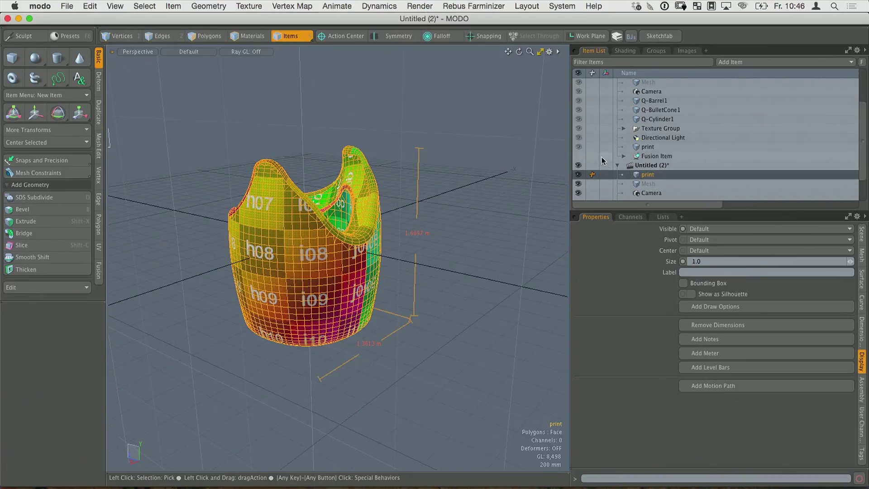
click(67, 6)
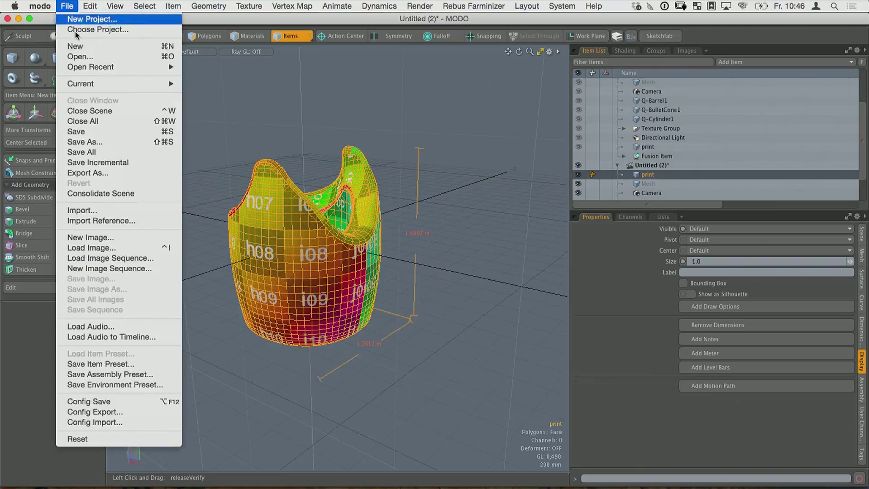
click(111, 56)
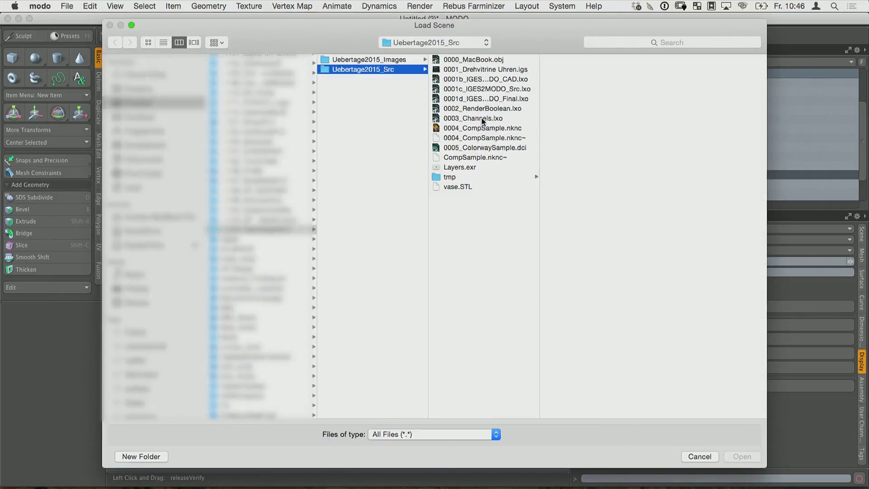
click(486, 119)
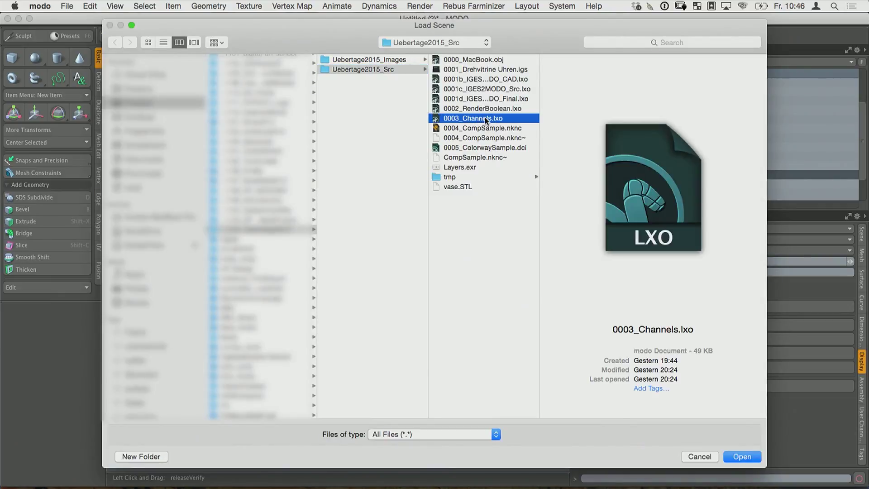
key(Return)
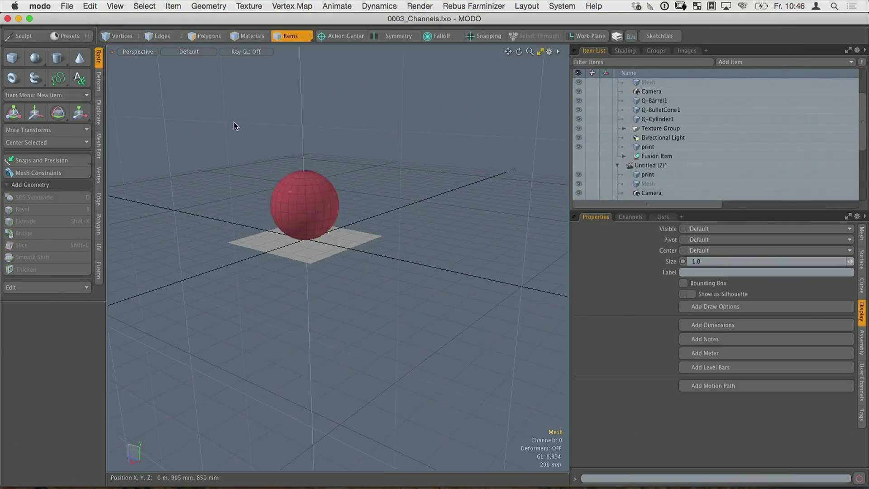
Change to the layout with render preview and Shader Tree, and frame the sphere and plane closely.
key(alt)
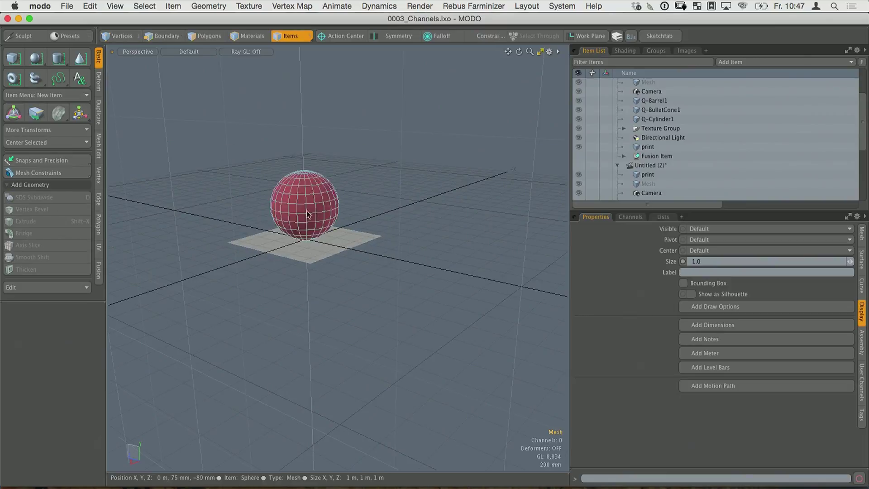
key(ctrl+Tab)
click(356, 186)
click(247, 136)
ctrl+alt+drag(273, 325, 279, 335)
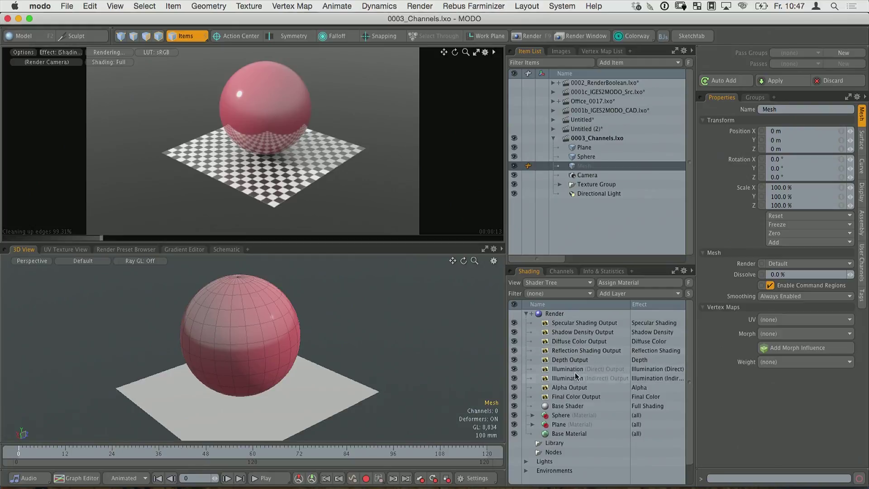
Switch to NukeX and examine the node graph of 0004_CompSample.nknc from the Read1 node down to the merge nodes.
key(super+Tab)
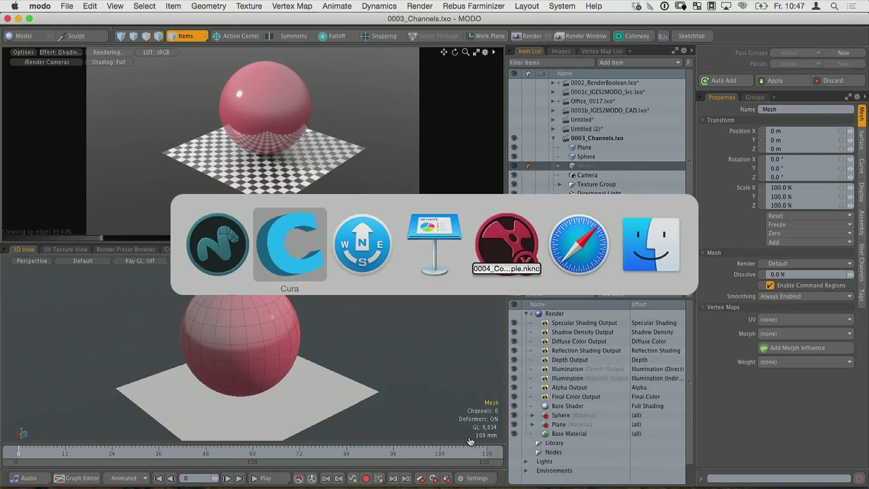
key(super+Tab)
key(super+Tab)
key(super+Tab)
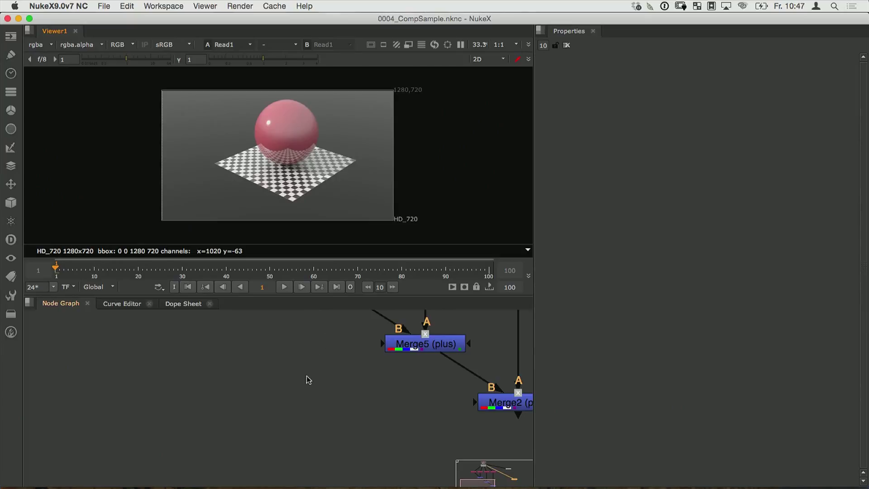
scroll(326, 376, right, 10)
scroll(326, 394, right, 5)
scroll(326, 394, up, 3)
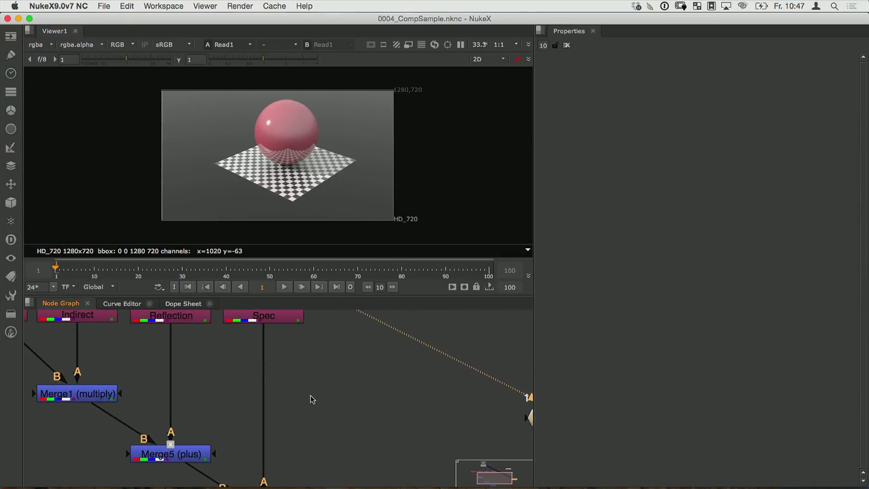
scroll(321, 404, left, 5)
scroll(321, 404, down, 2)
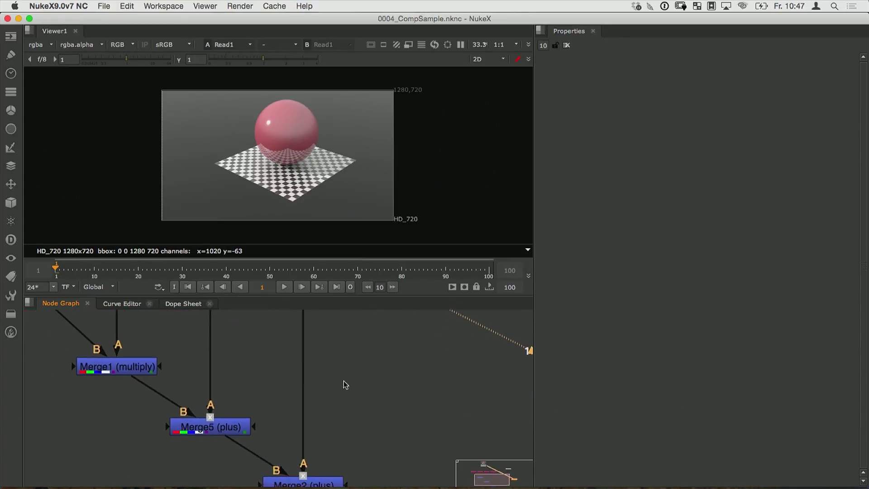
scroll(354, 382, down, 5)
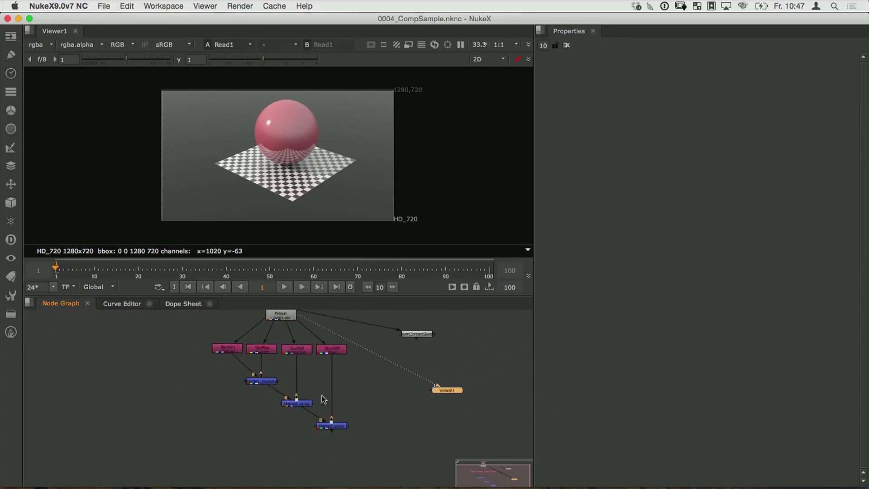
scroll(358, 374, up, 2)
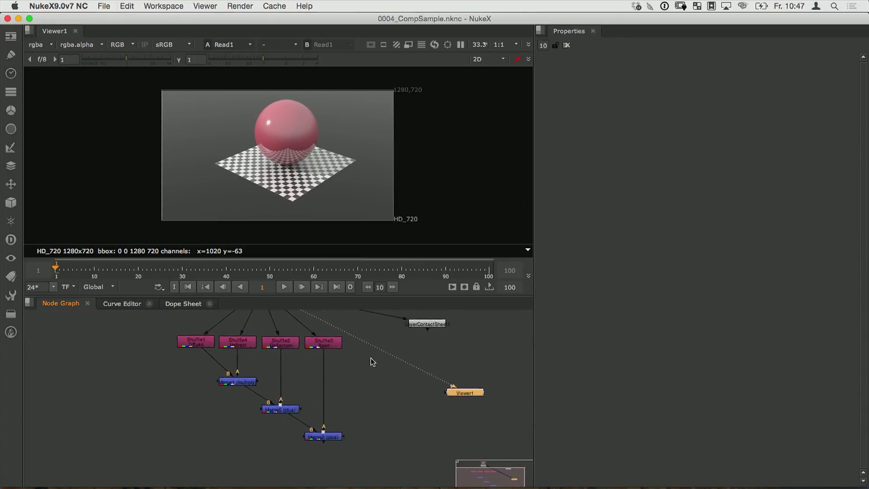
scroll(349, 371, up, 2)
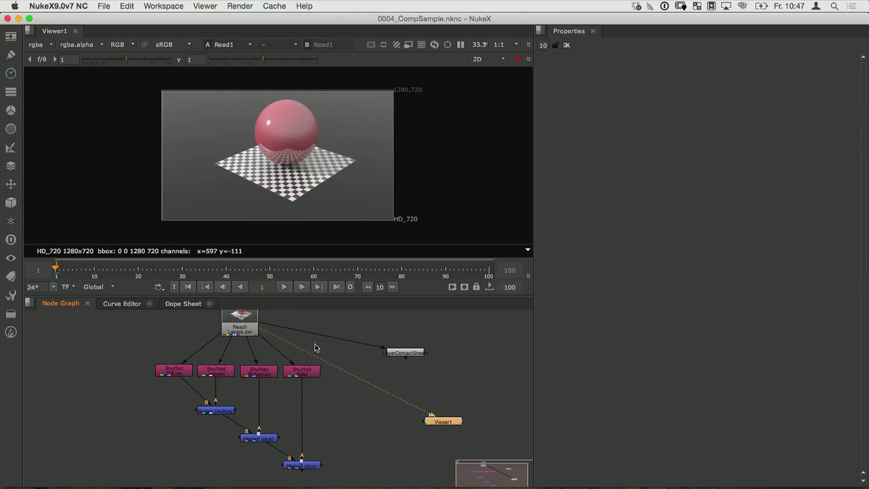
Show the LayerContactSheet node in the viewer, followed by the output of the Merge2 node.
click(421, 355)
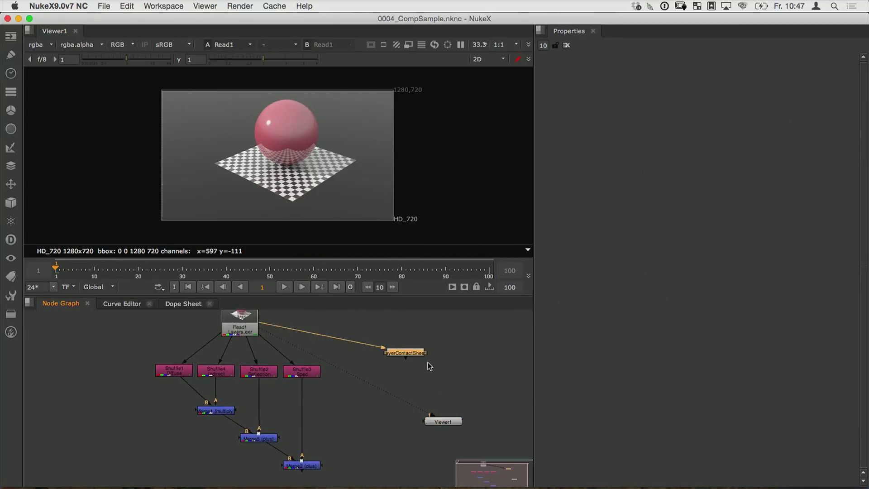
key(1)
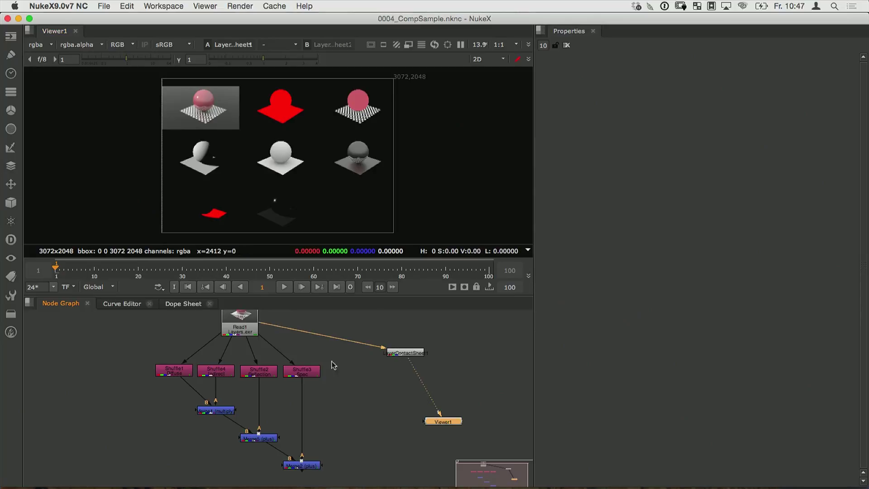
click(256, 327)
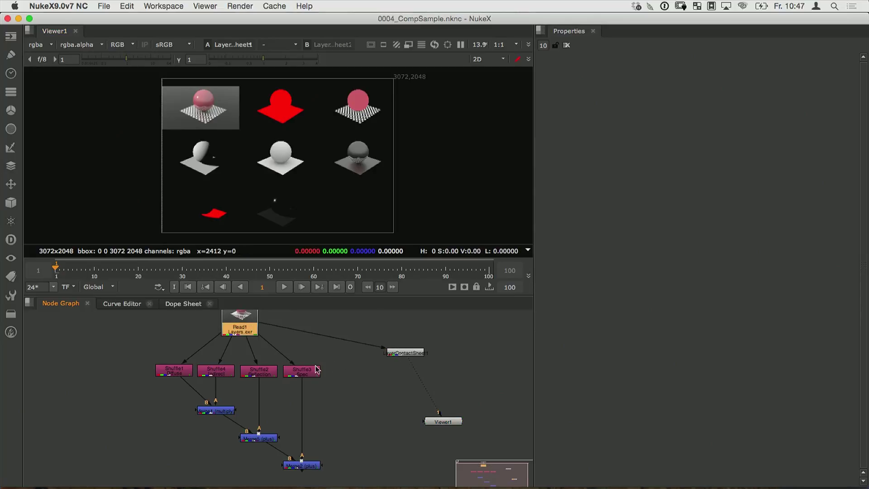
click(317, 465)
key(1)
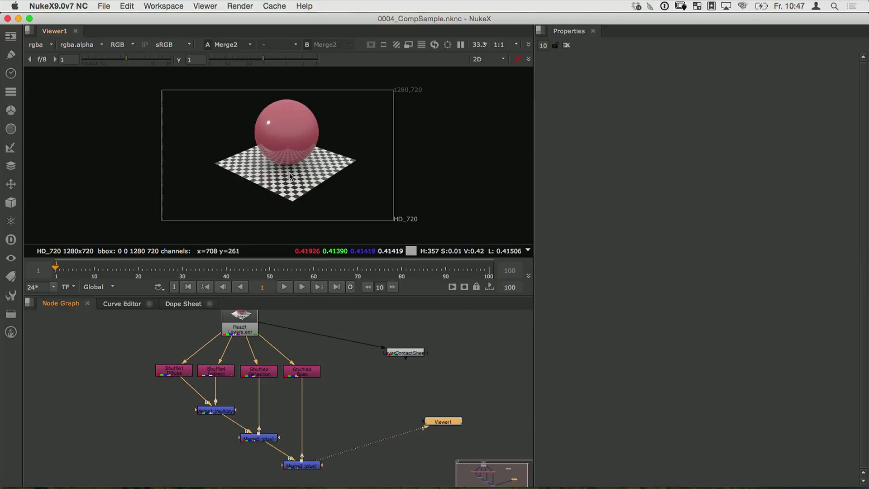
Open the properties of the Merge2 node and set its mix to 0.575.
double_click(301, 466)
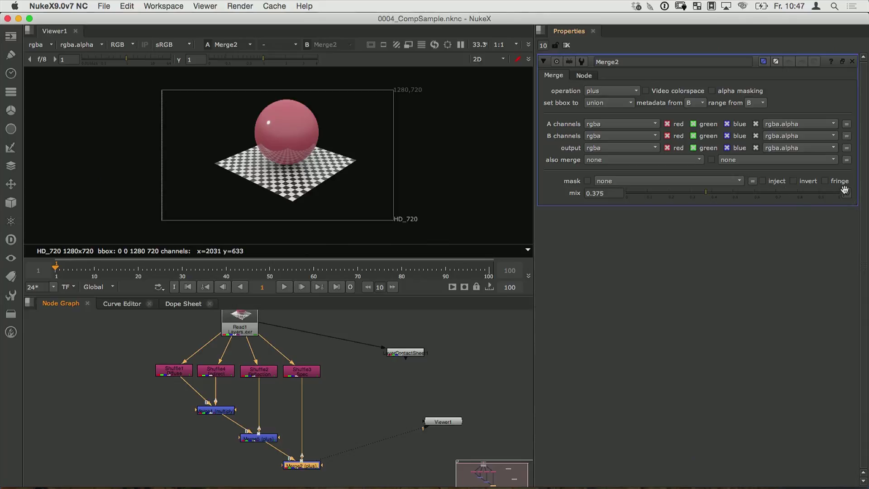
click(779, 193)
drag(756, 196, 749, 195)
Set the mix of the Merge5 node to 0.32 and the mix of the Merge1 multiply node to 0.925.
double_click(258, 439)
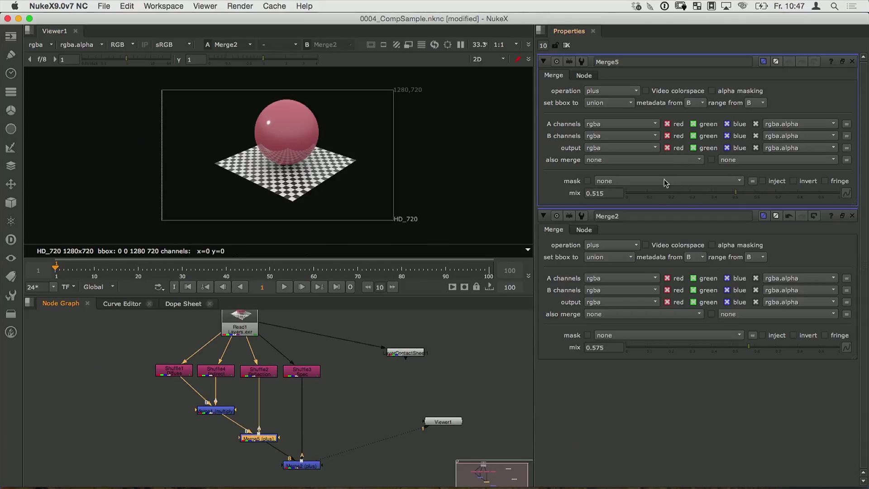
drag(740, 198, 710, 189)
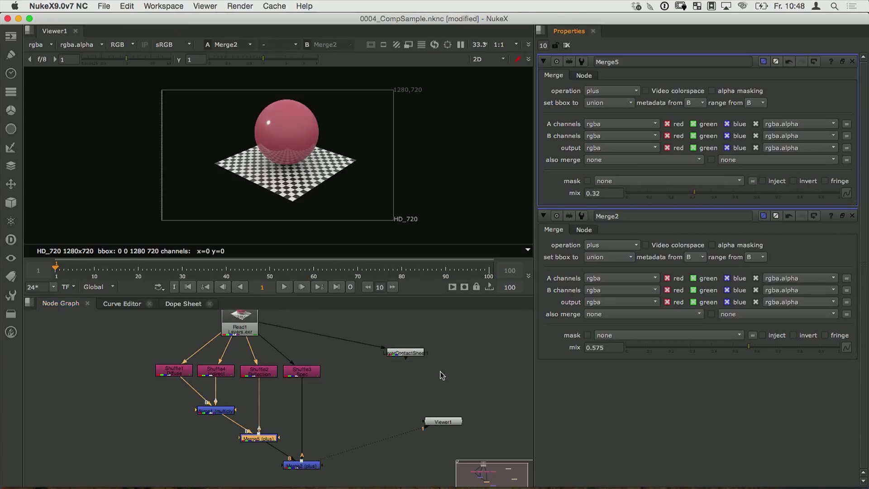
click(220, 411)
double_click(220, 412)
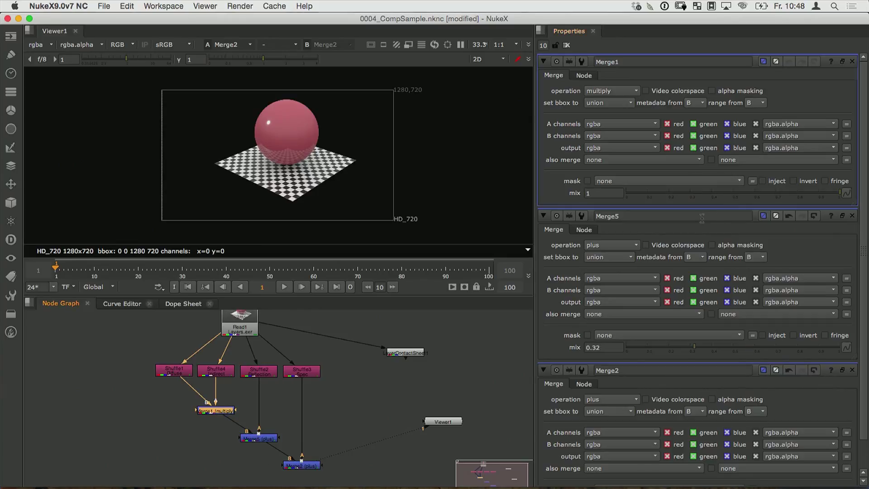
mouse_move(842, 194)
mouse_down()
mouse_move(763, 192)
mouse_move(824, 194)
mouse_up()
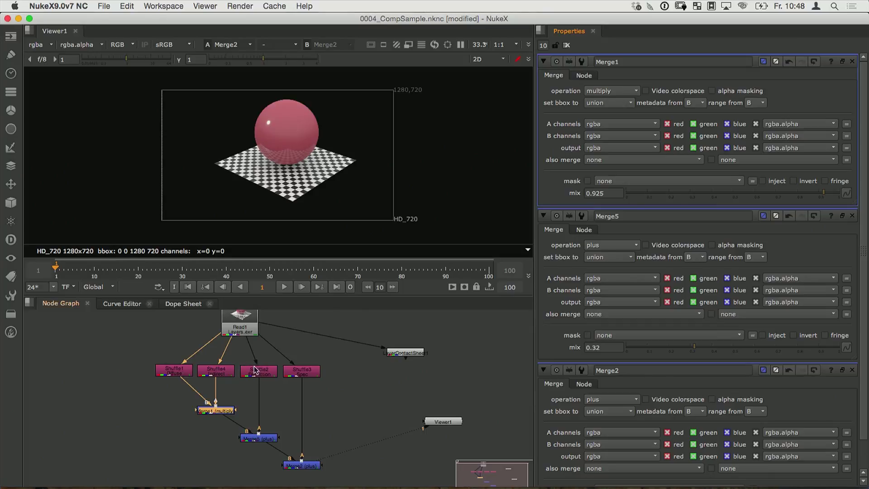
Switch to the Uebertage2015 presentation in Keynote and go to its closing thank-you slide.
key(super+Tab)
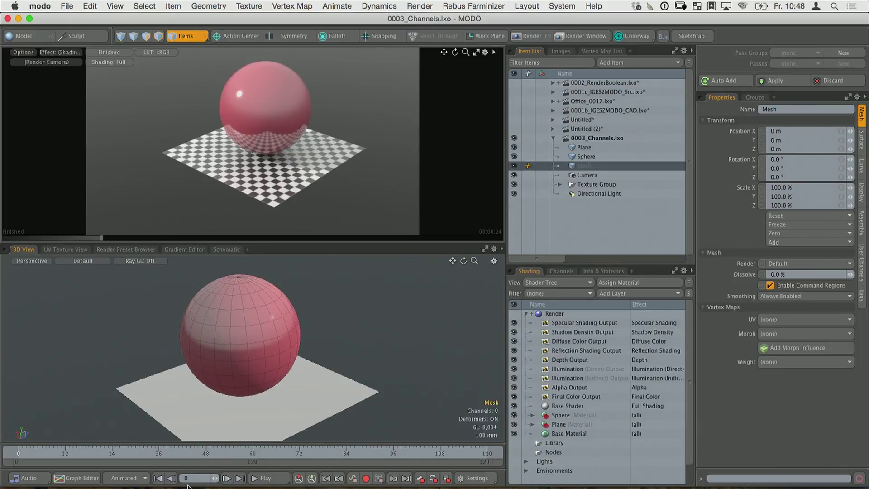
key(super+Tab)
key(super+Tab)
key(super+Tab)
key(super+Tab)
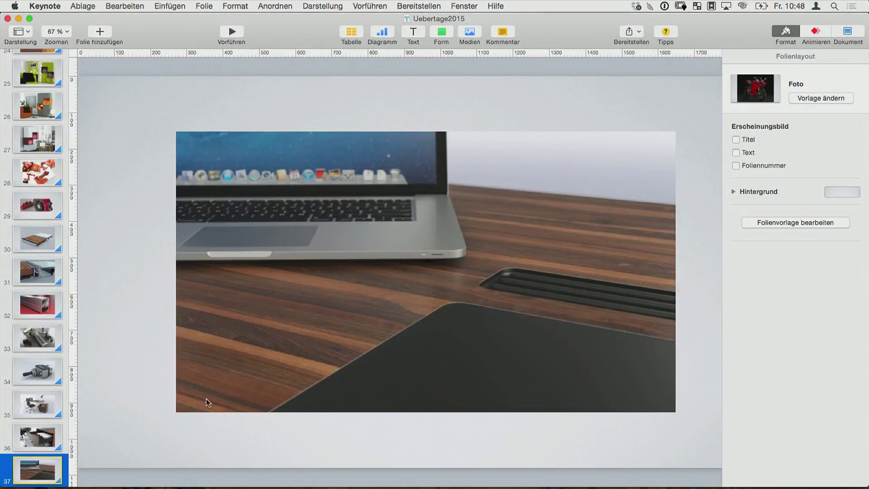
key(Down)
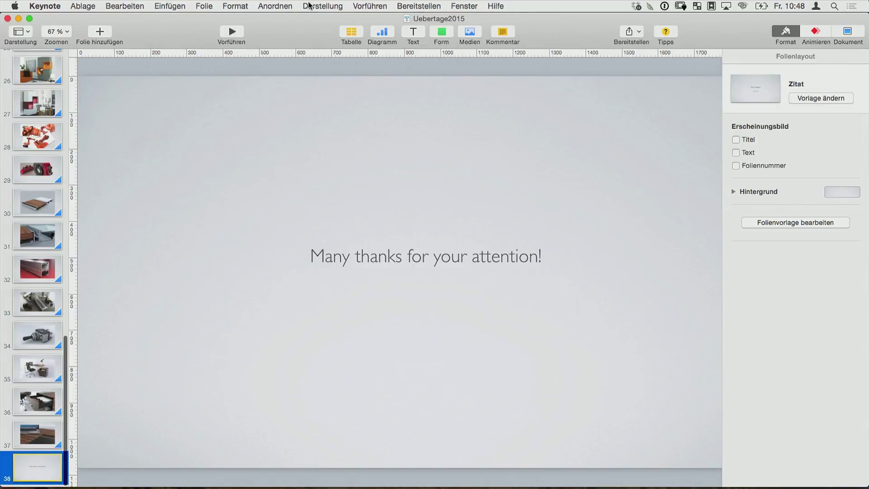